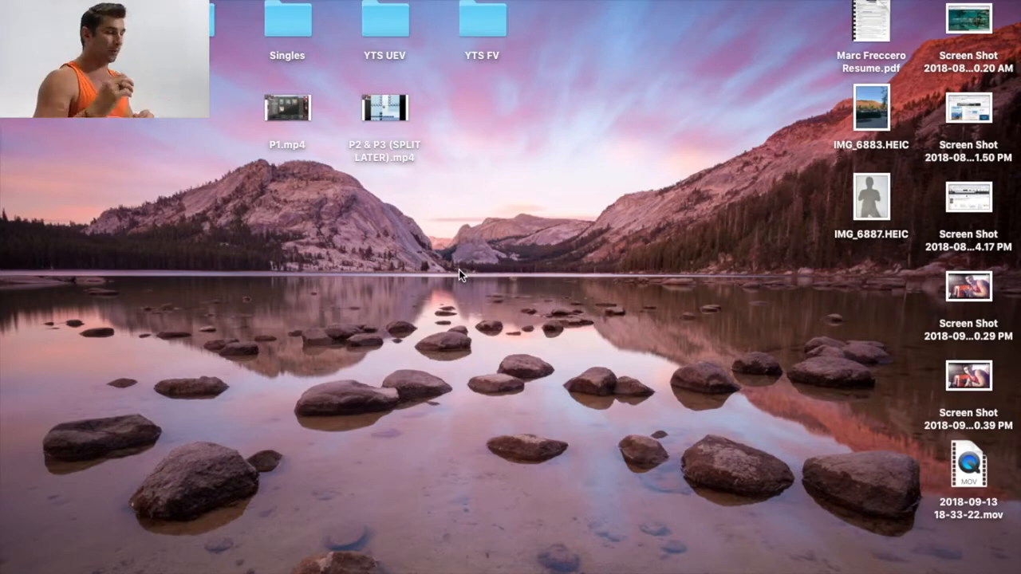
# Step: Open the IMG_6887.HEIC silhouette photo from the desktop, widen its window and fit the whole picture in view
pyautogui.click(867, 207)
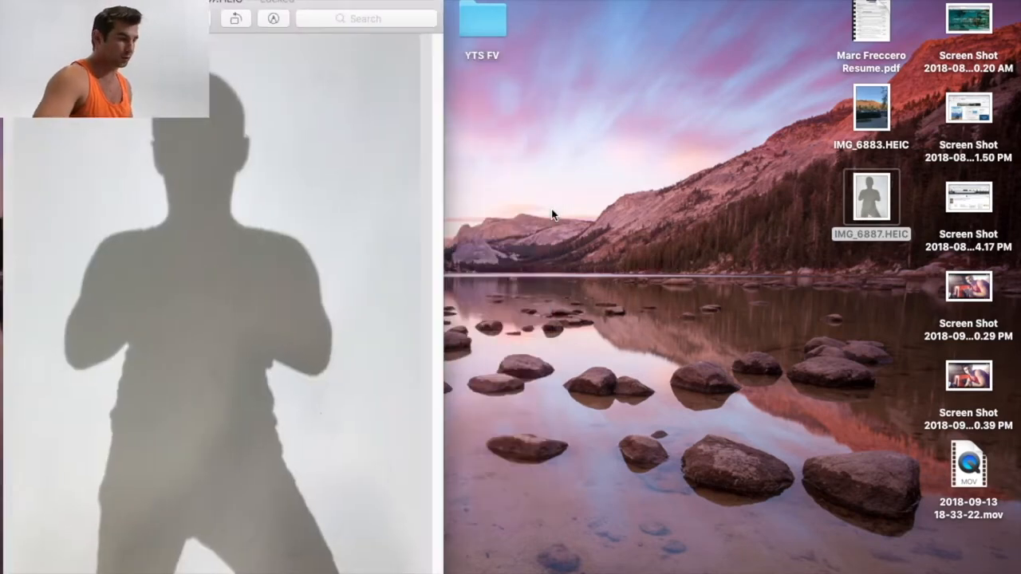
pyautogui.moveTo(441, 573); pyautogui.dragTo(782, 573)
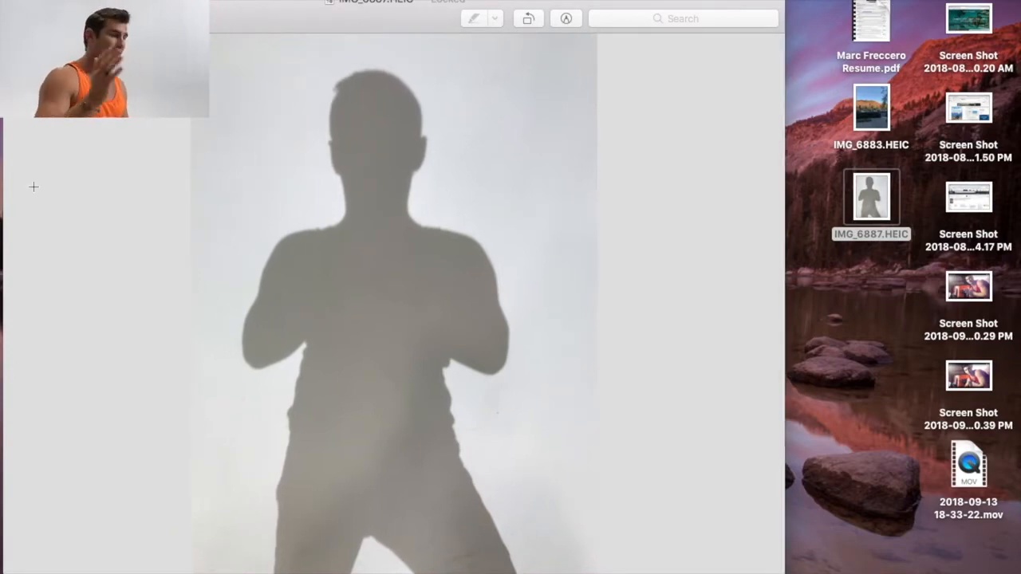
pyautogui.scroll(-2, 74, 196)
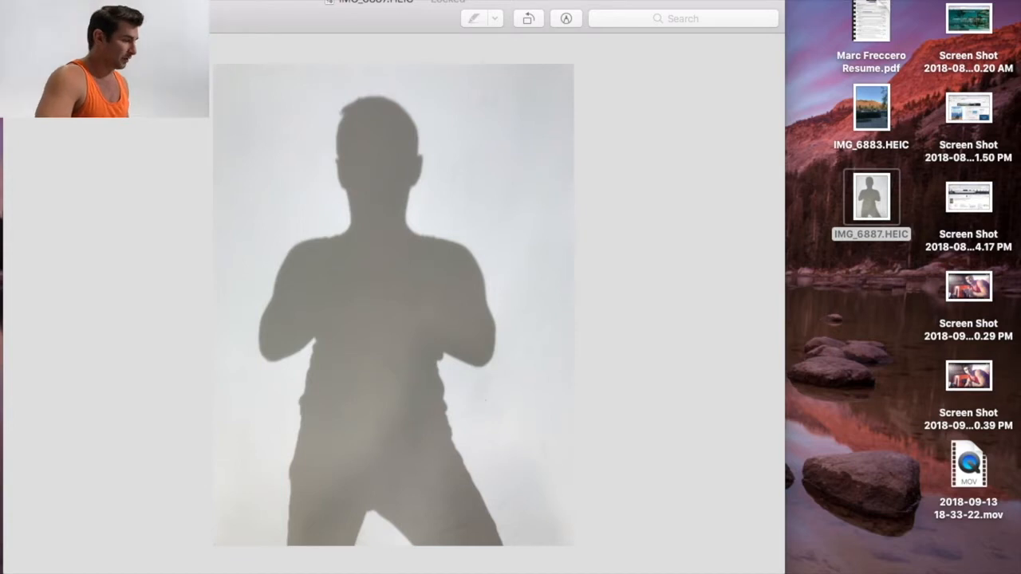
# Step: Switch to Chrome, dismiss the new-browser notice and go to pixabay.com
pyautogui.moveTo(232, 568)
pyautogui.click(187, 567)
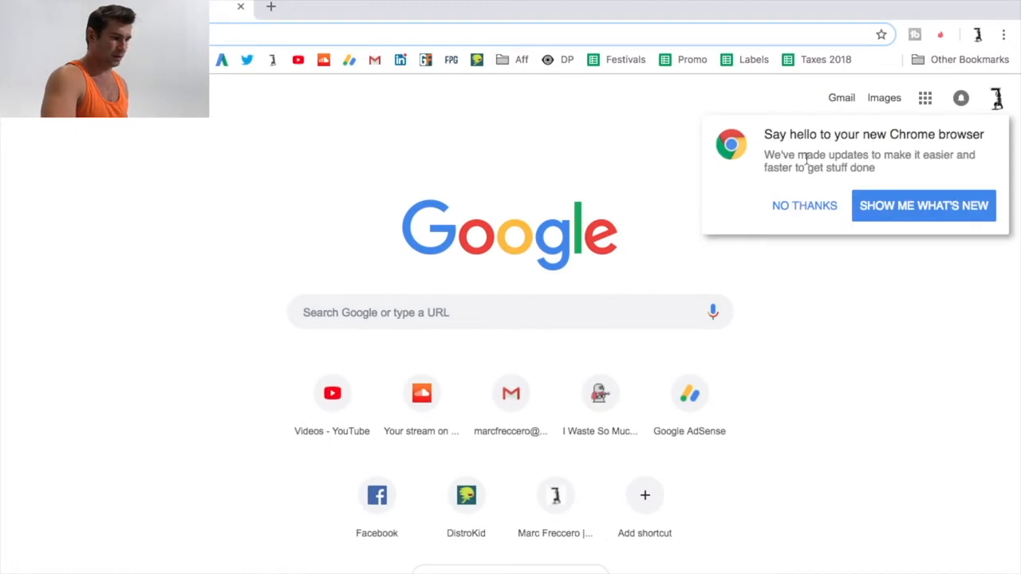
pyautogui.click(791, 209)
pyautogui.click(232, 34)
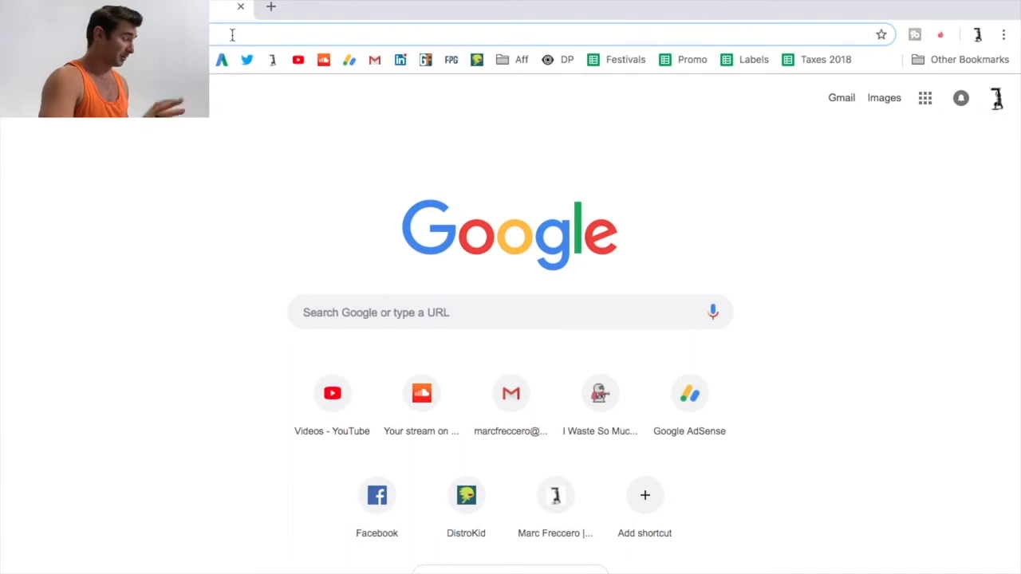
pyautogui.write('pi')
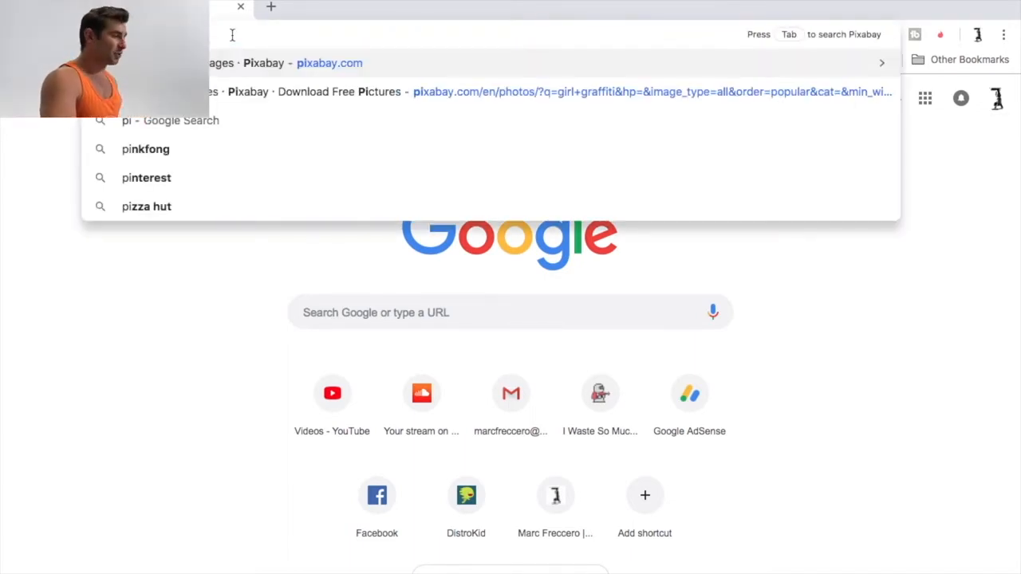
pyautogui.press('Return')
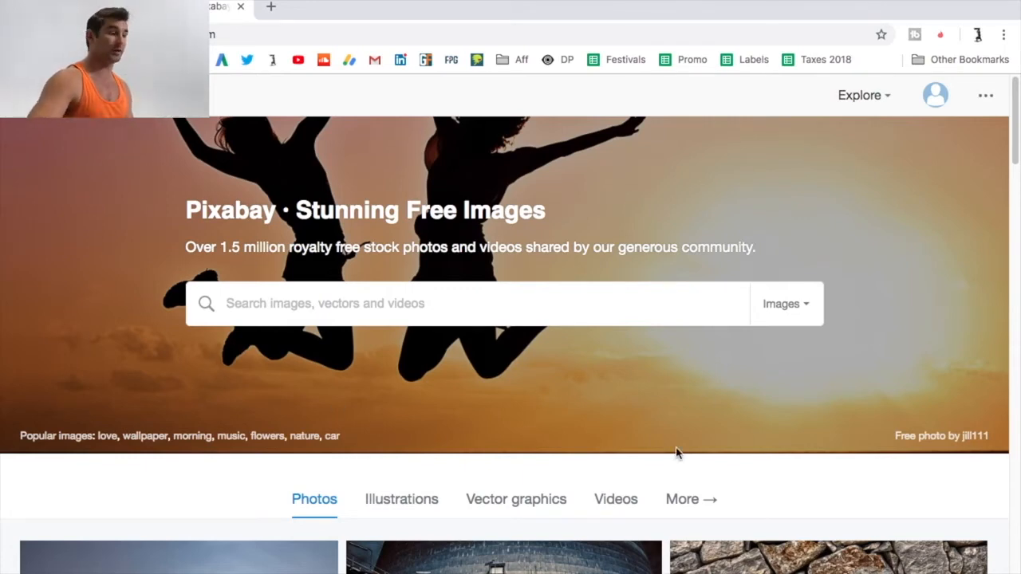
# Step: Search Pixabay for "shadow" images
pyautogui.write('shadow')
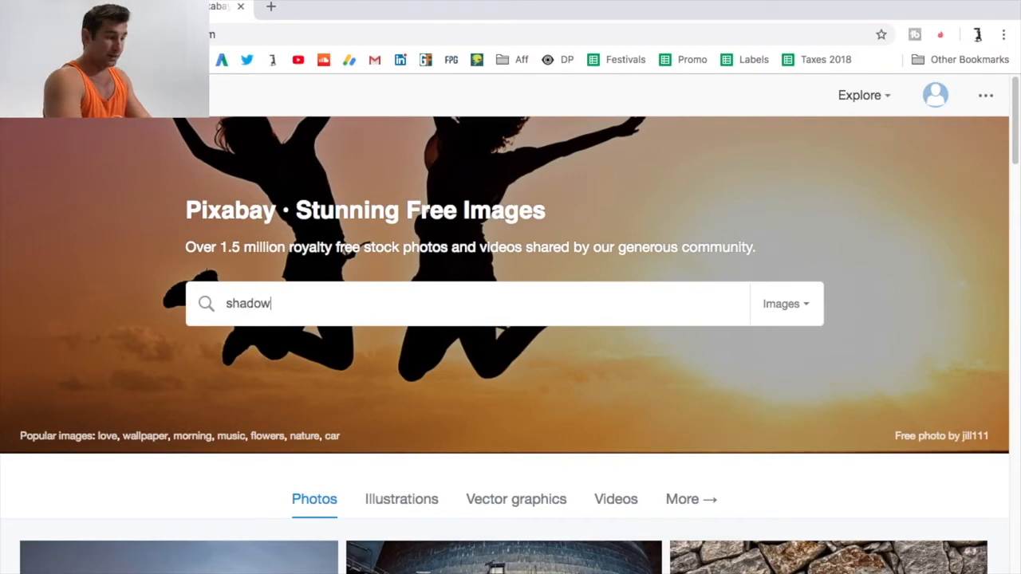
pyautogui.press('Return')
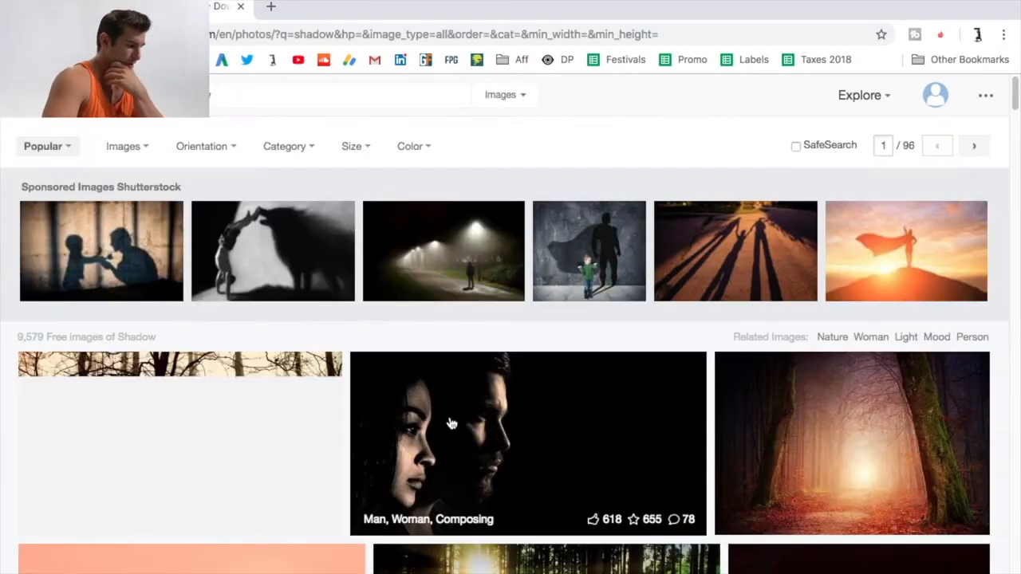
pyautogui.scroll(-2, 125, 461)
pyautogui.scroll(2, 10, 392)
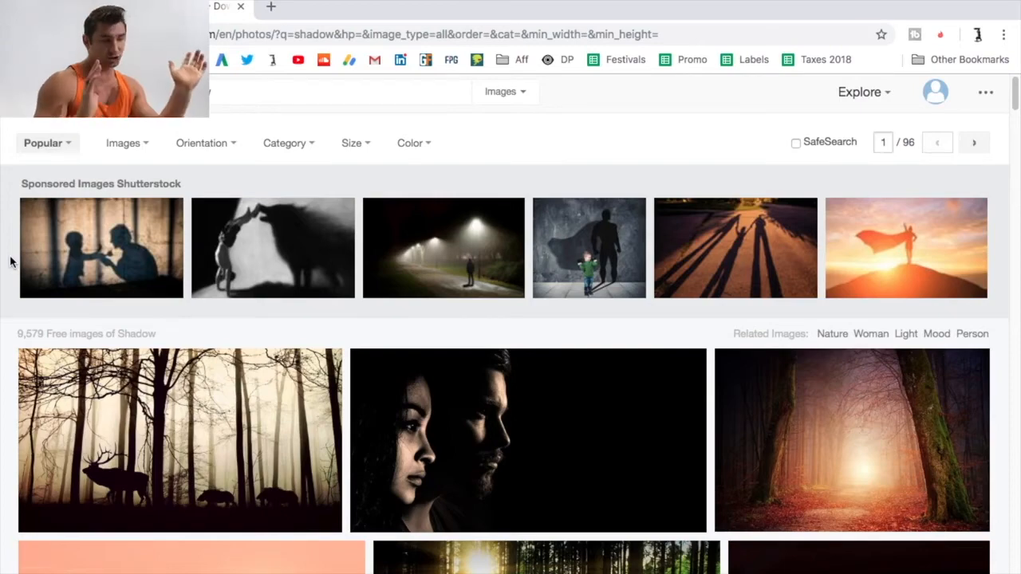
# Step: Look through the shadow results for a strongly backlit photo with a dark silhouette
pyautogui.scroll(-5, 11, 260)
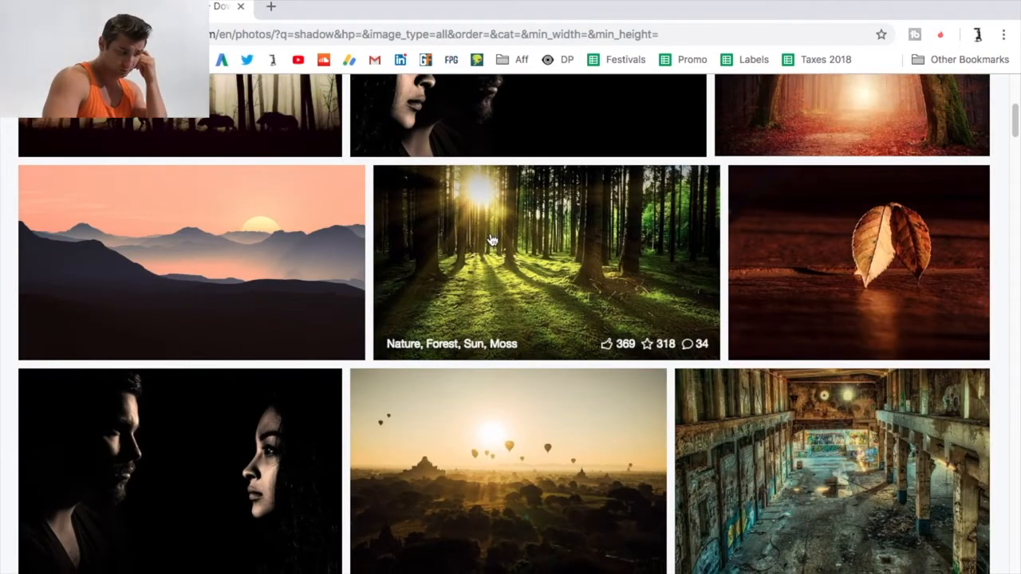
pyautogui.scroll(-5, 492, 240)
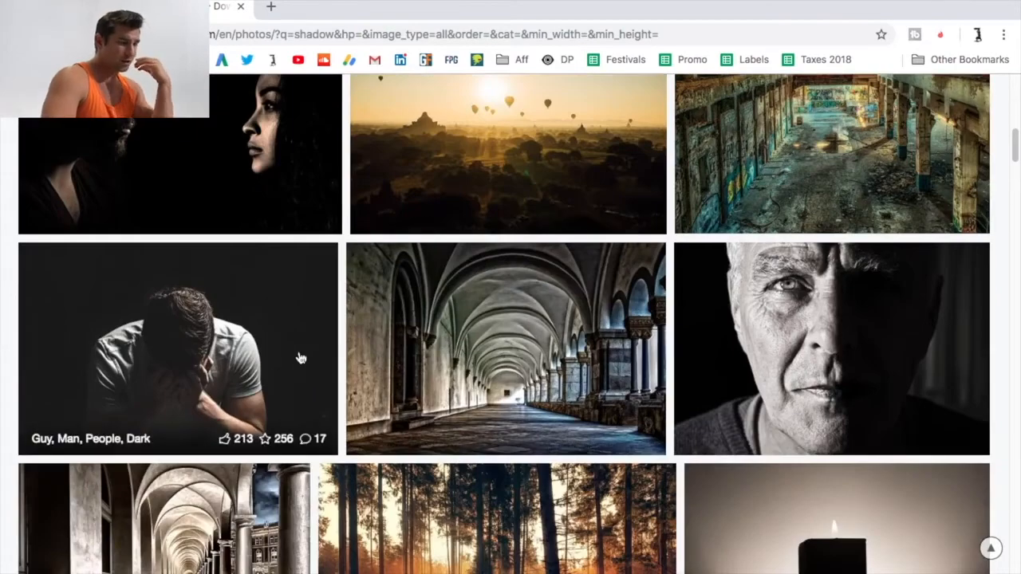
pyautogui.scroll(-2, 300, 358)
pyautogui.scroll(-2, 300, 358)
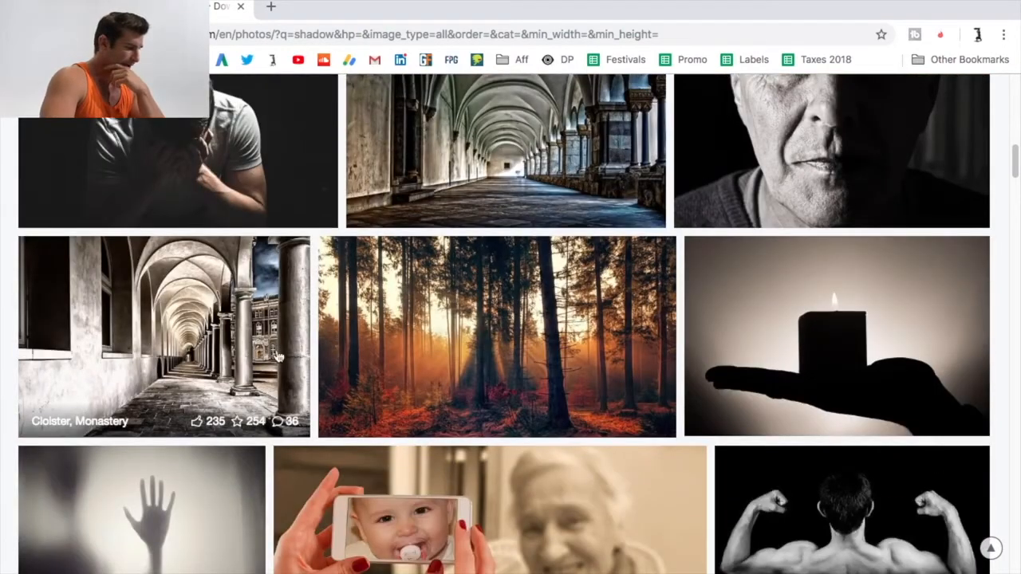
pyautogui.scroll(-1, 839, 282)
pyautogui.scroll(-2, 832, 227)
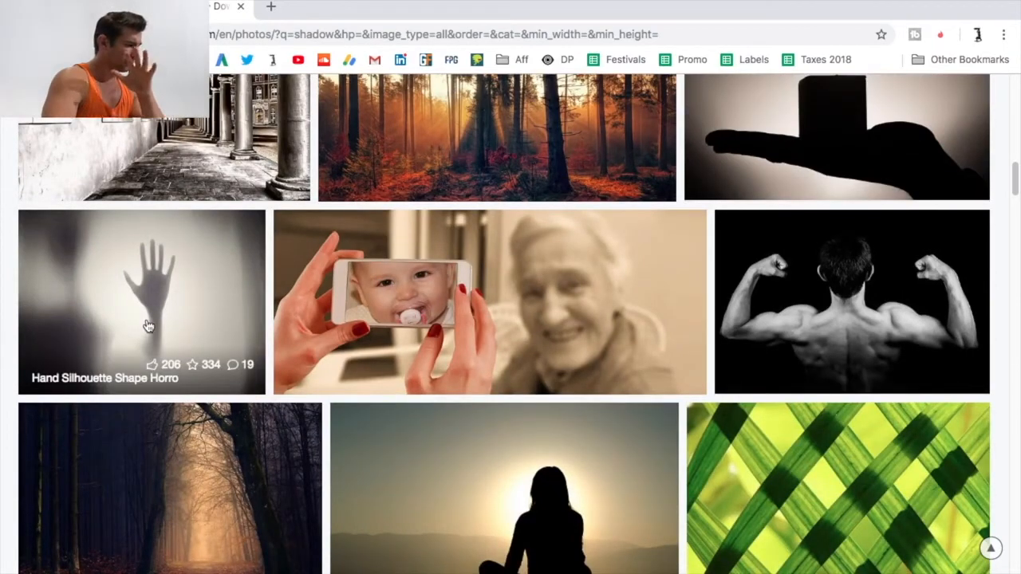
pyautogui.scroll(-4, 147, 323)
pyautogui.scroll(5, 154, 323)
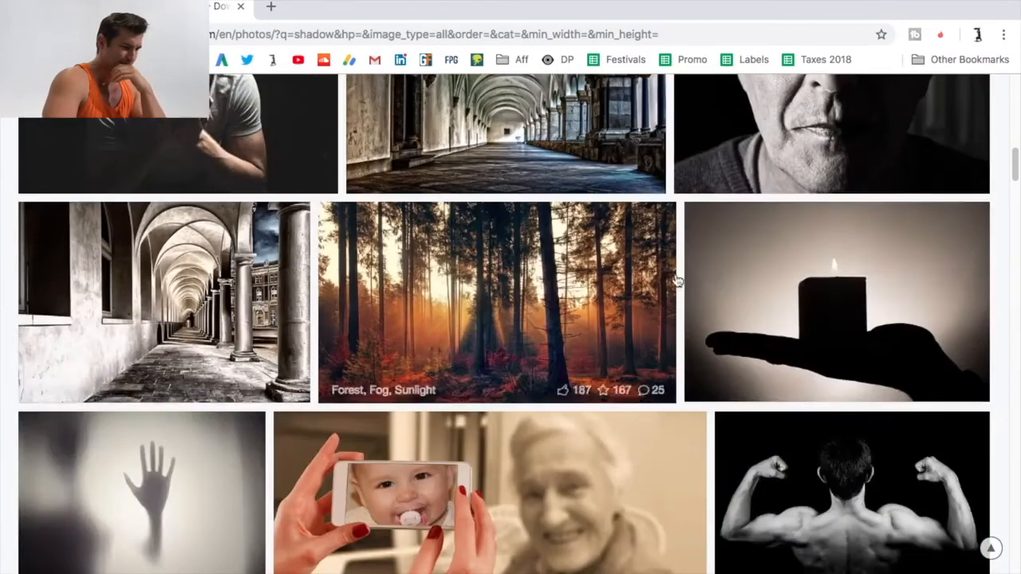
pyautogui.scroll(-8, 800, 269)
pyautogui.scroll(-3, 800, 272)
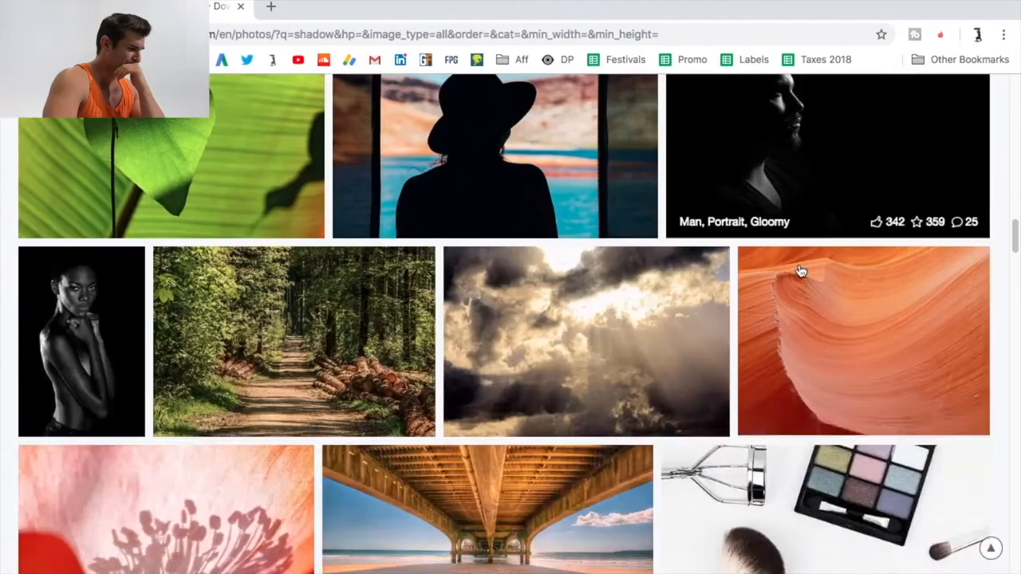
pyautogui.scroll(15, 806, 275)
pyautogui.scroll(-2, 818, 281)
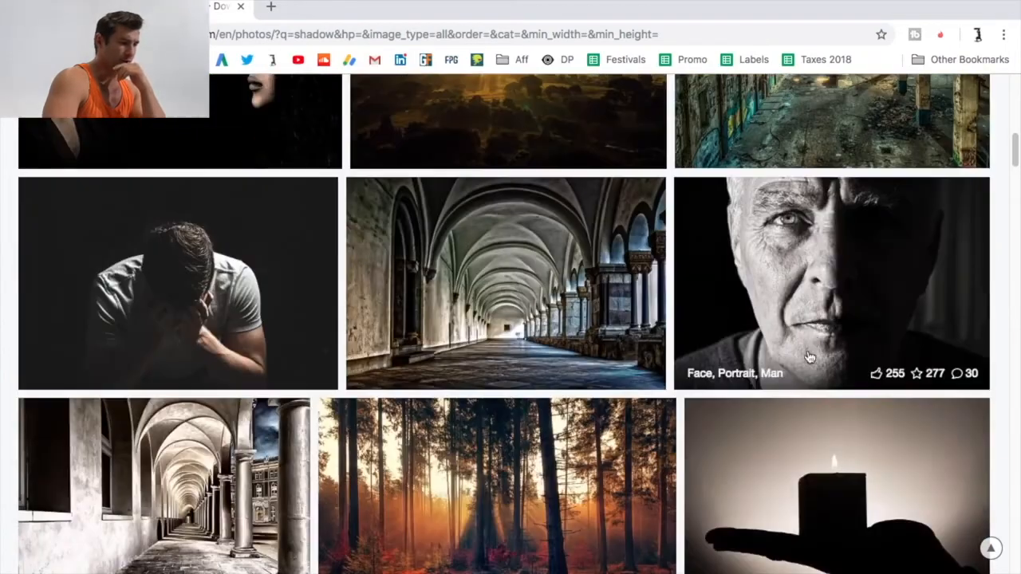
# Step: Open the photo of a hand holding a candle and download it as the 5700×3741 JPG
pyautogui.click(798, 439)
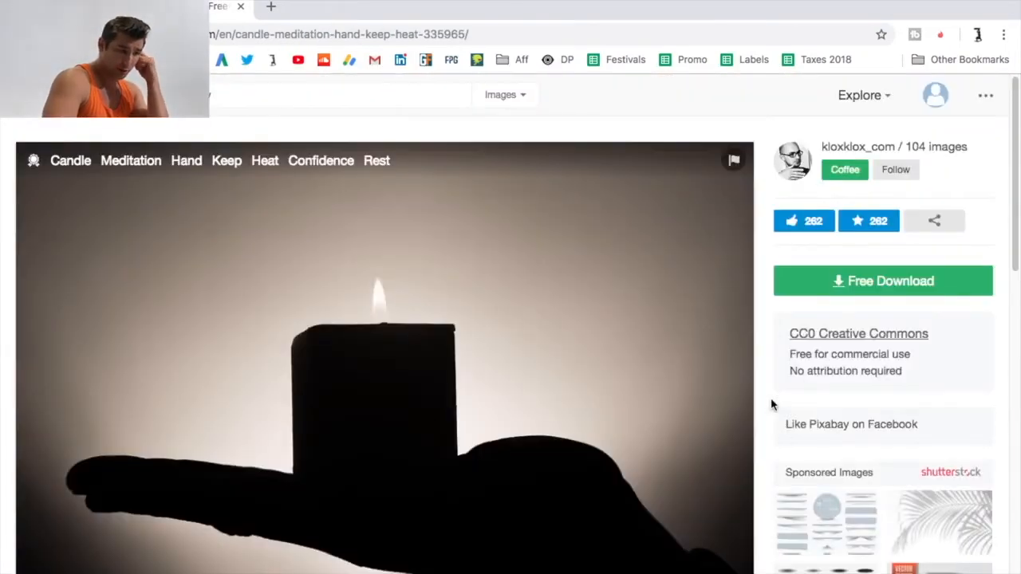
pyautogui.click(856, 399)
pyautogui.scroll(-2, 858, 402)
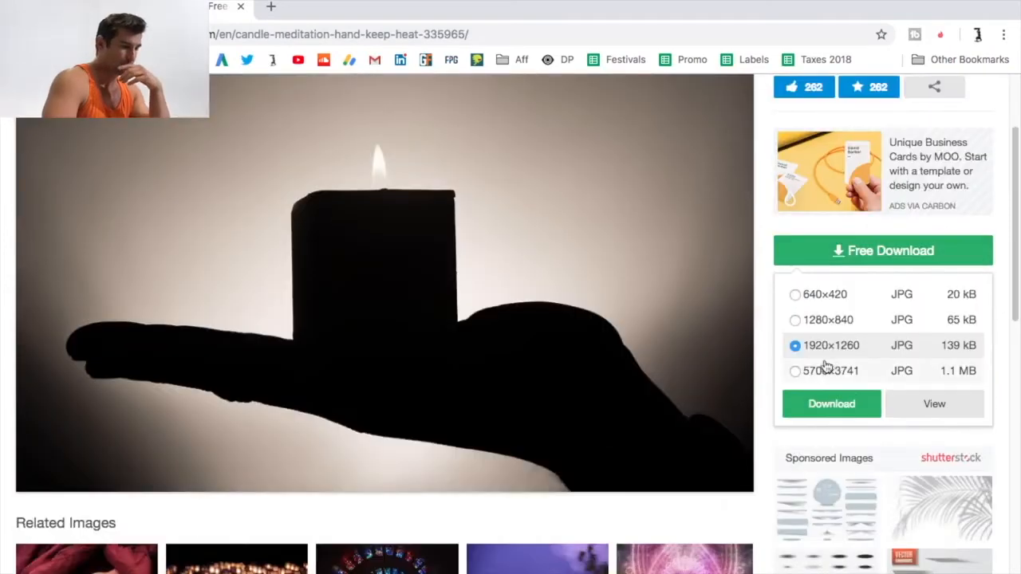
pyautogui.click(796, 371)
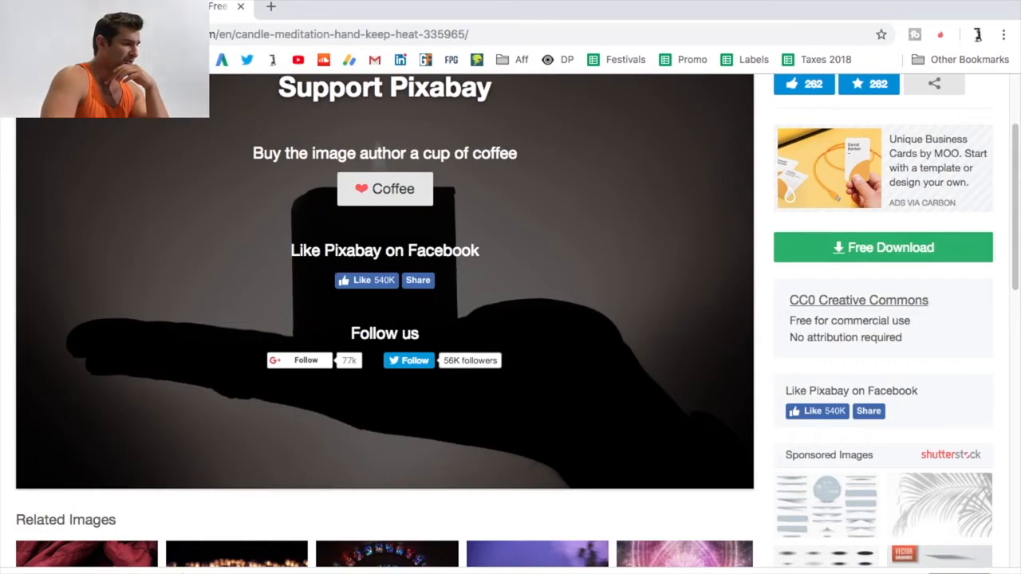
# Step: Browse further down the shadow results for other silhouette and shadow examples
pyautogui.scroll(-6, 26, 438)
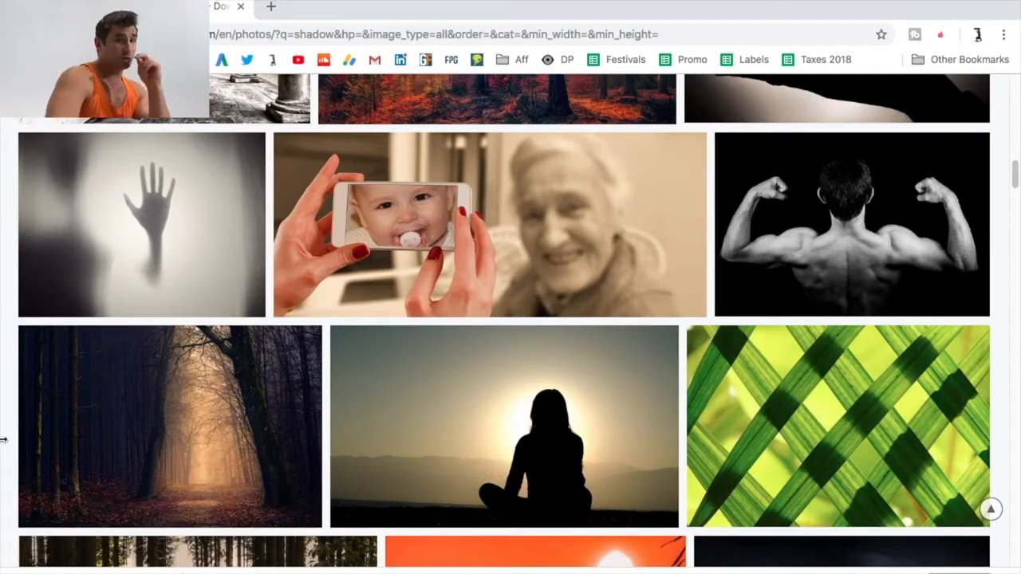
pyautogui.scroll(-10, 4, 438)
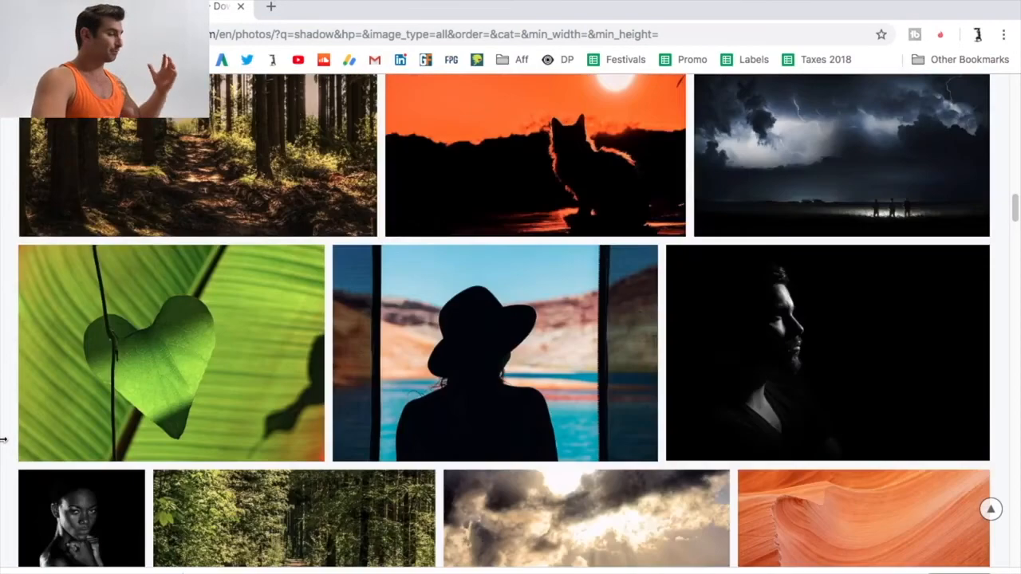
pyautogui.scroll(-4, 3, 438)
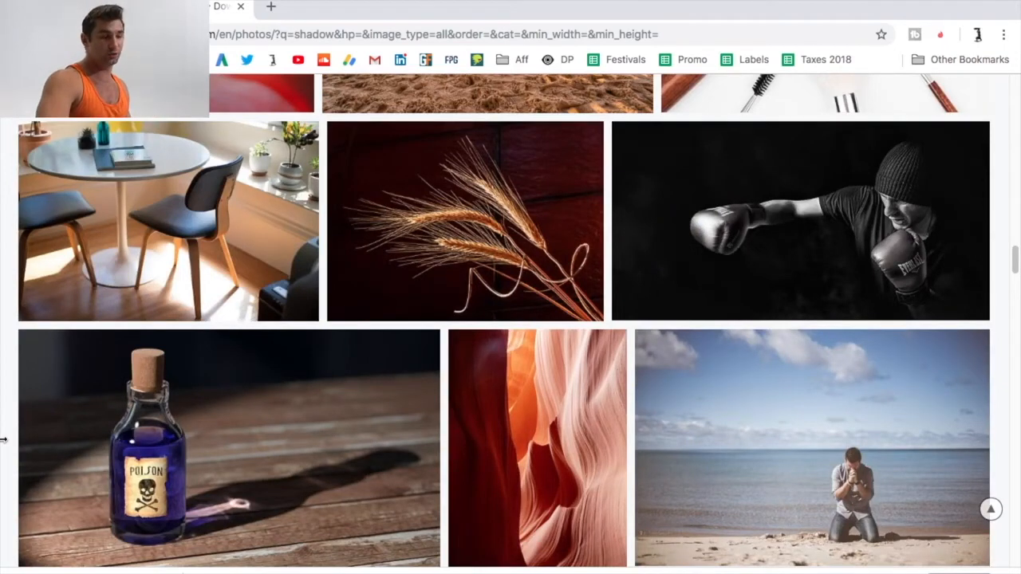
# Step: Return to the desktop, close and reopen IMG_6887.HEIC, and open the downloaded candle-335965.jpg as well
pyautogui.click(649, 313)
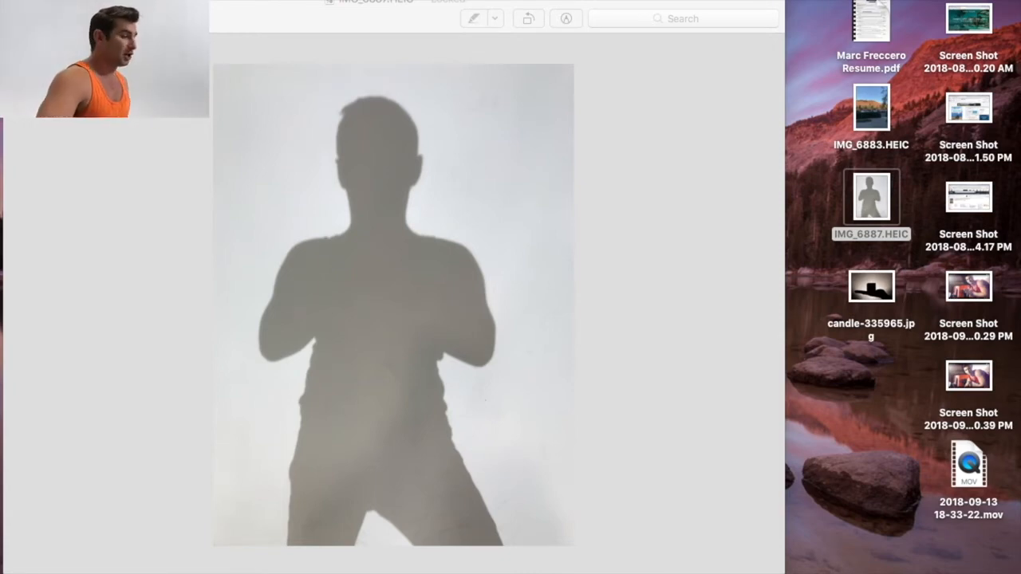
pyautogui.press('super+w')
pyautogui.doubleClick(864, 191)
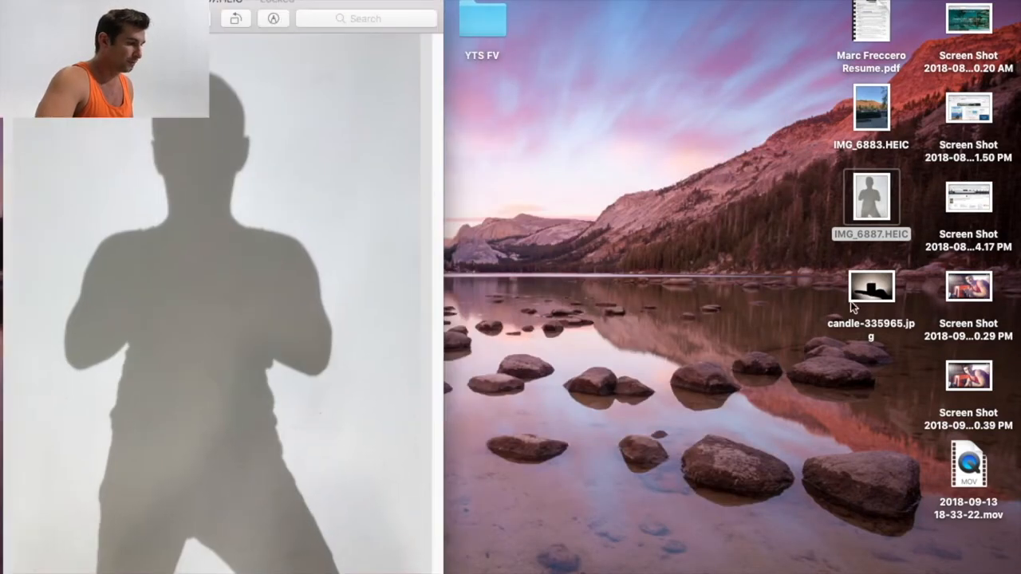
pyautogui.doubleClick(869, 287)
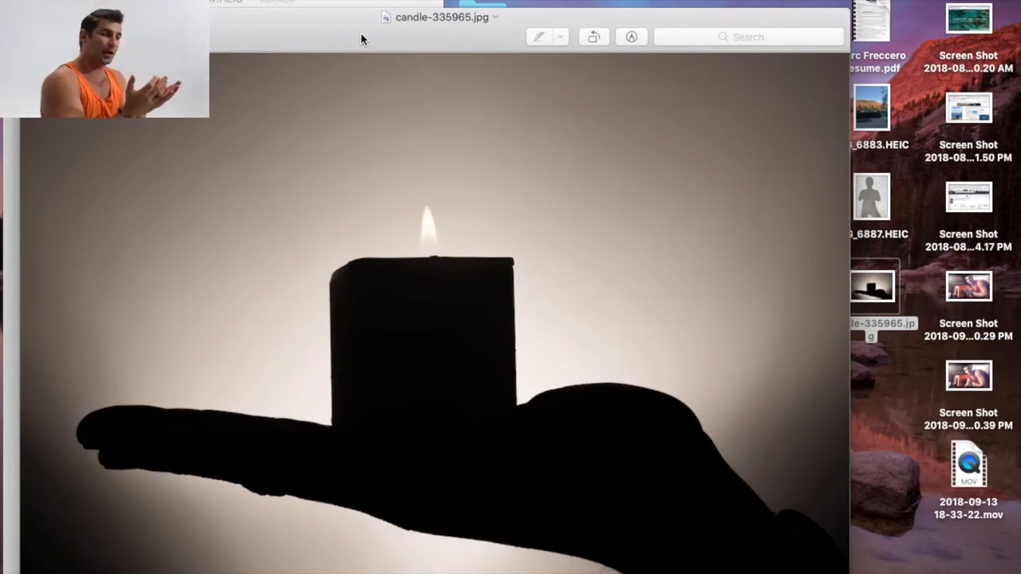
# Step: Bring the silhouette and candle images forward in turn, and move the candle window aside so both can be seen
pyautogui.click(248, 7)
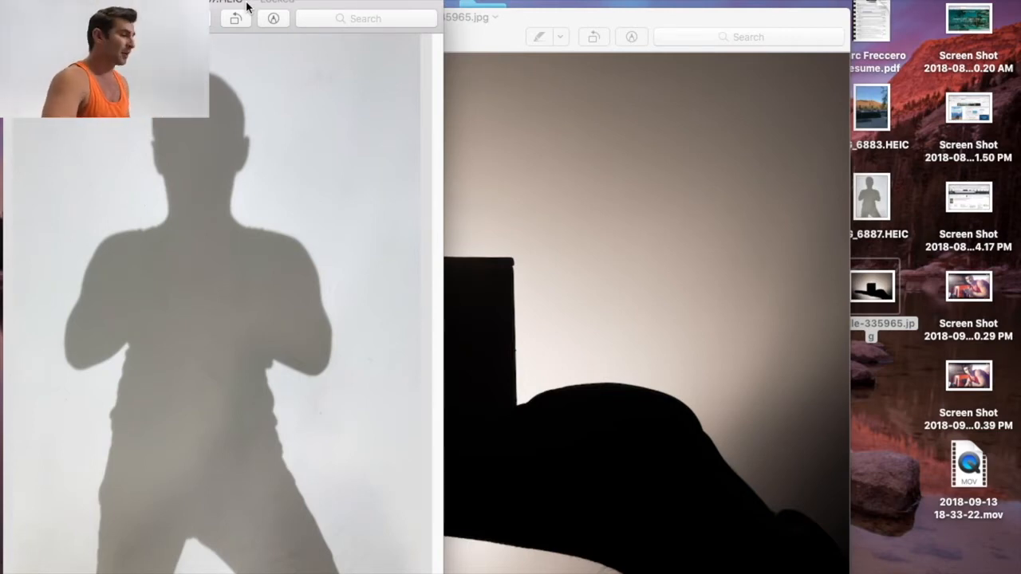
pyautogui.click(466, 38)
pyautogui.click(259, 3)
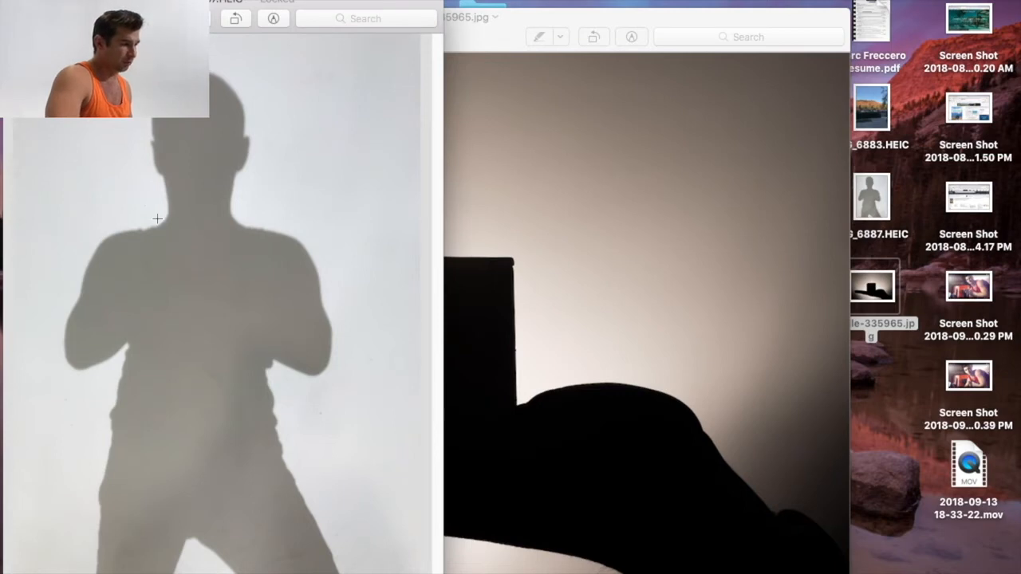
pyautogui.click(501, 150)
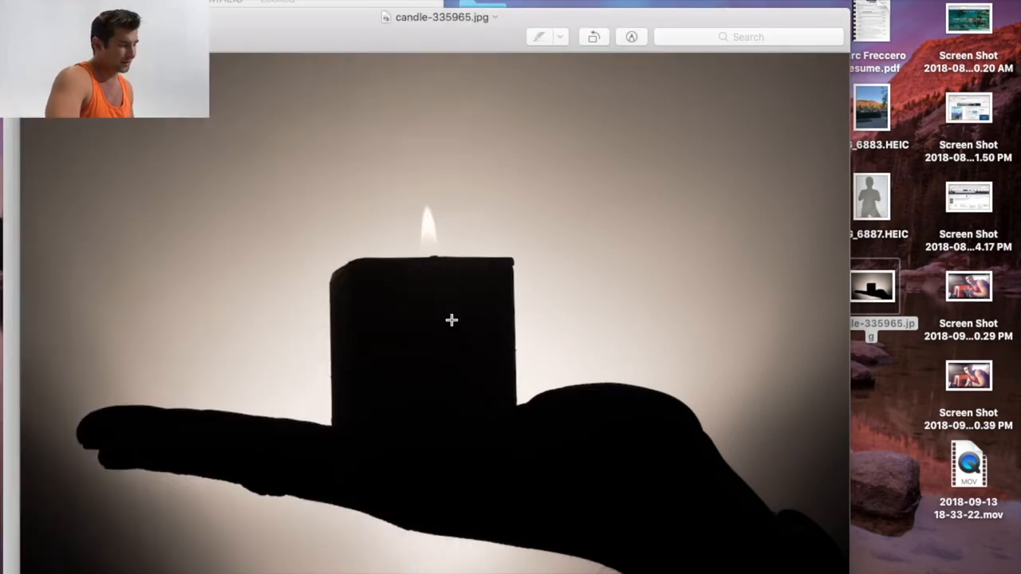
pyautogui.moveTo(321, 46); pyautogui.dragTo(612, 23)
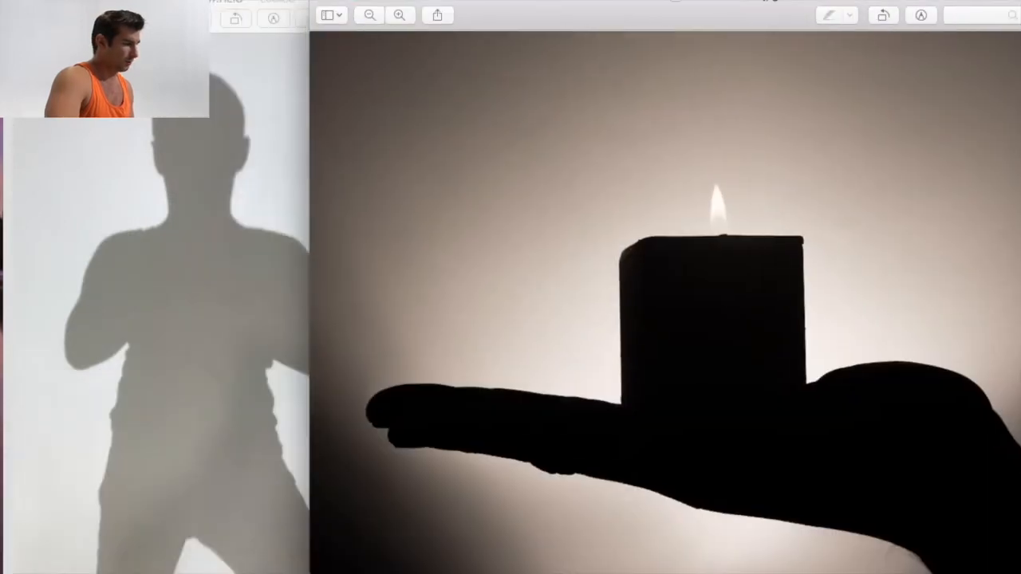
# Step: Compare the contrast of the grey body silhouette with the black candle and hand by alternating between the images
pyautogui.click(272, 3)
pyautogui.click(257, 1)
pyautogui.click(393, 336)
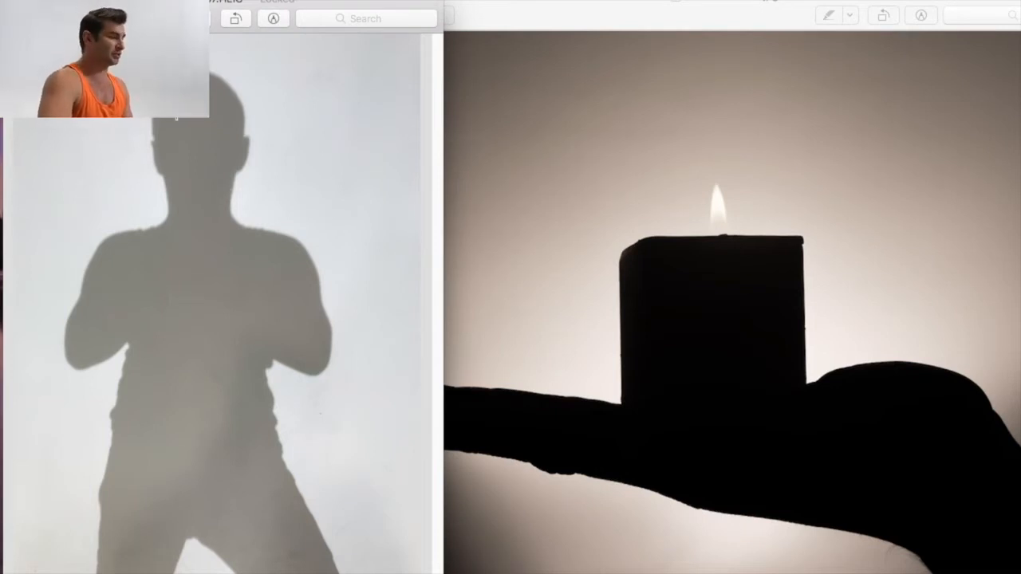
pyautogui.click(454, 160)
pyautogui.click(215, 251)
pyautogui.click(464, 191)
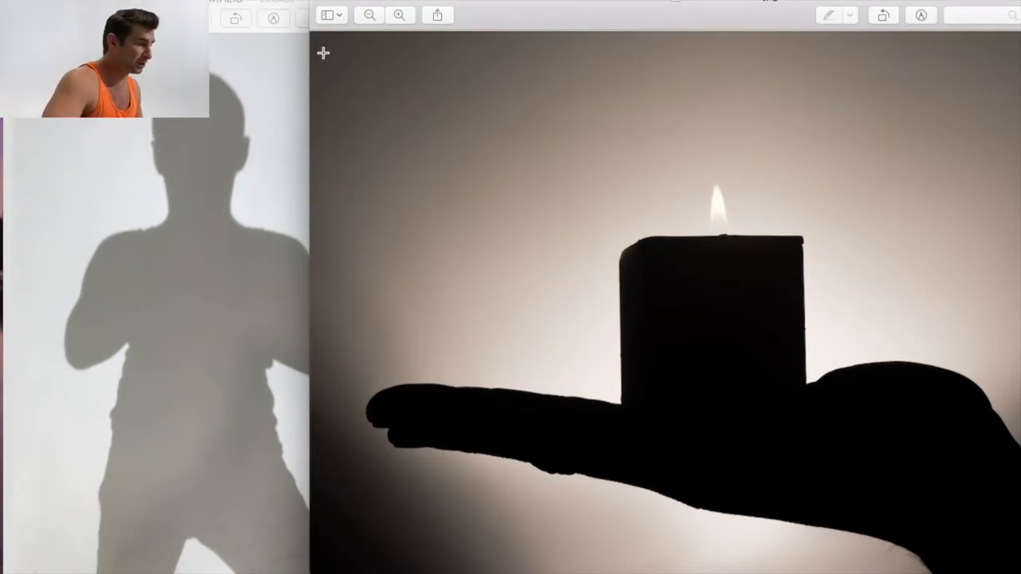
# Step: Close the candle image, enlarge the IMG_6887.HEIC window and fit the full silhouette photo in view
pyautogui.click(325, 4)
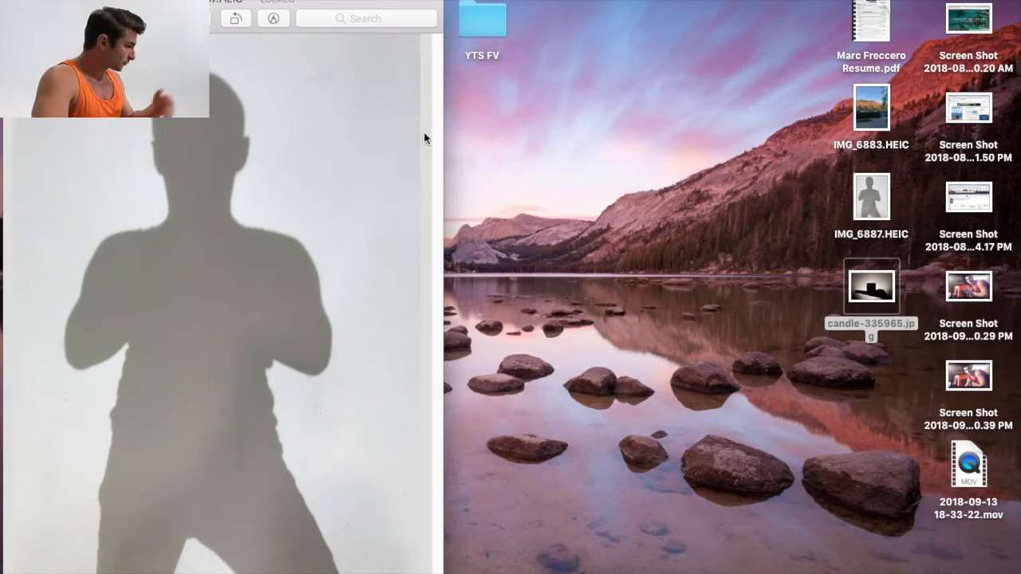
pyautogui.doubleClick(335, 8)
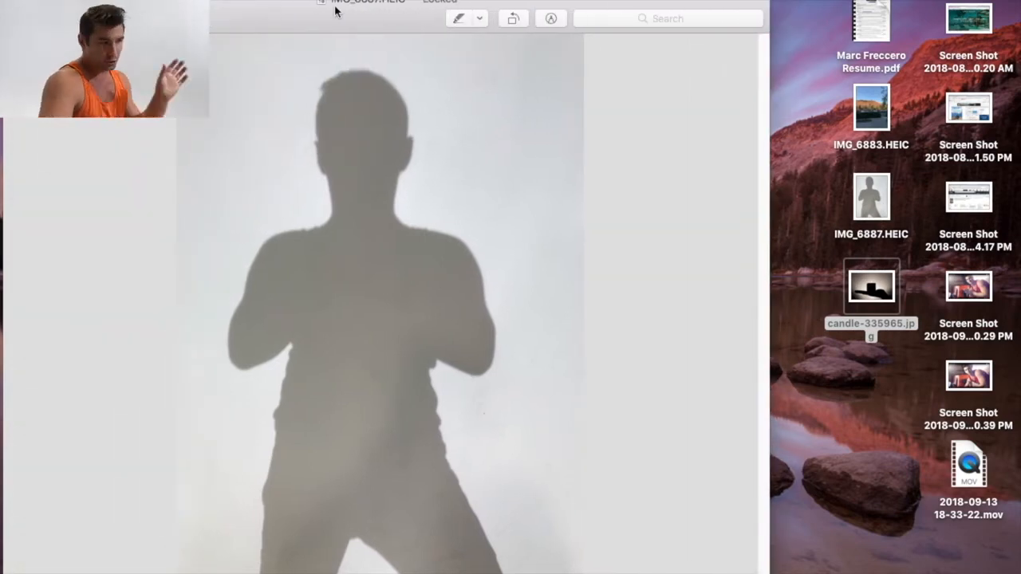
pyautogui.scroll(-2, 386, 304)
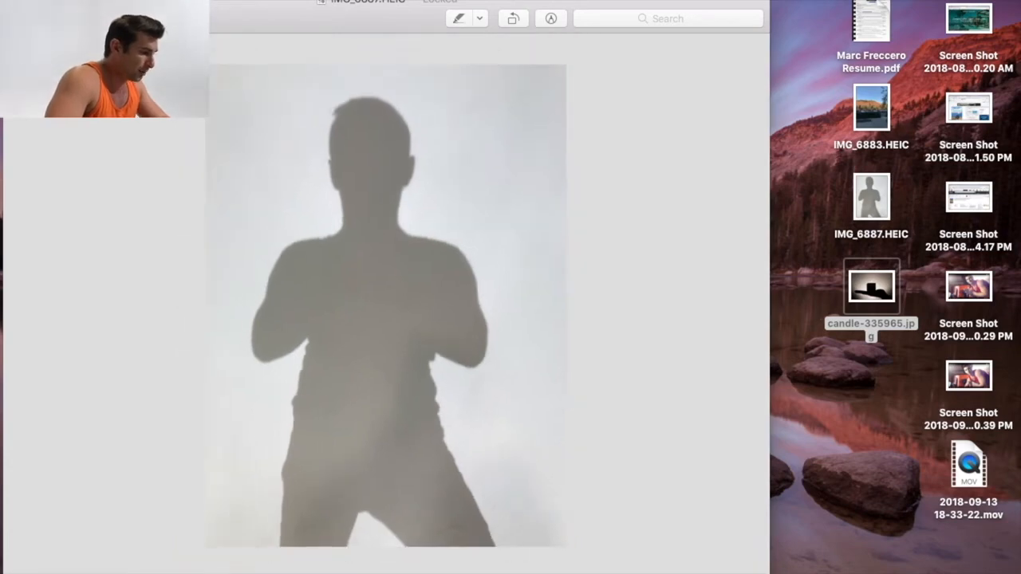
# Step: Crop the empty strip above the head off IMG_6887.HEIC, keeping its full width
pyautogui.press('super+a')
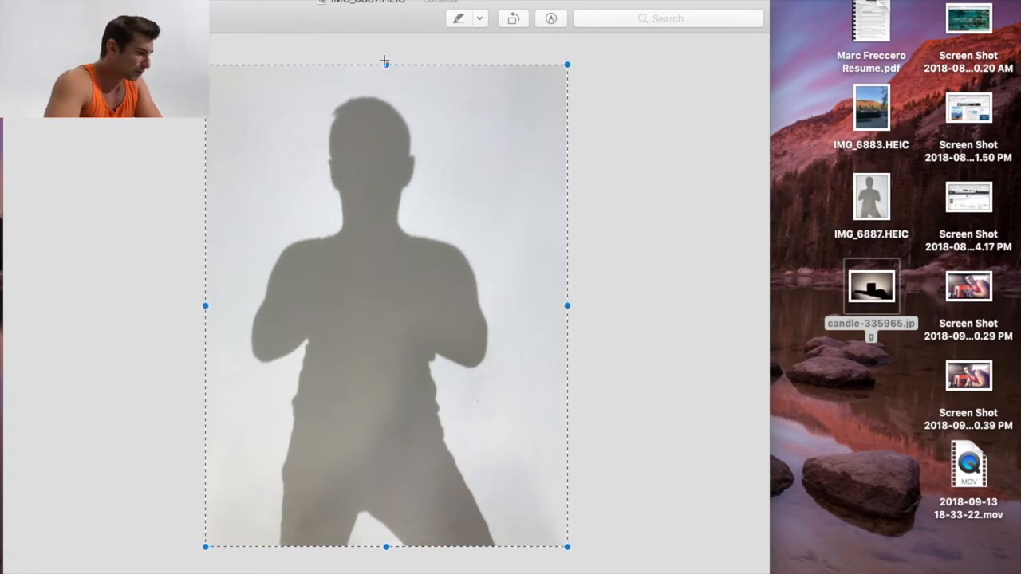
pyautogui.moveTo(386, 64); pyautogui.dragTo(384, 72)
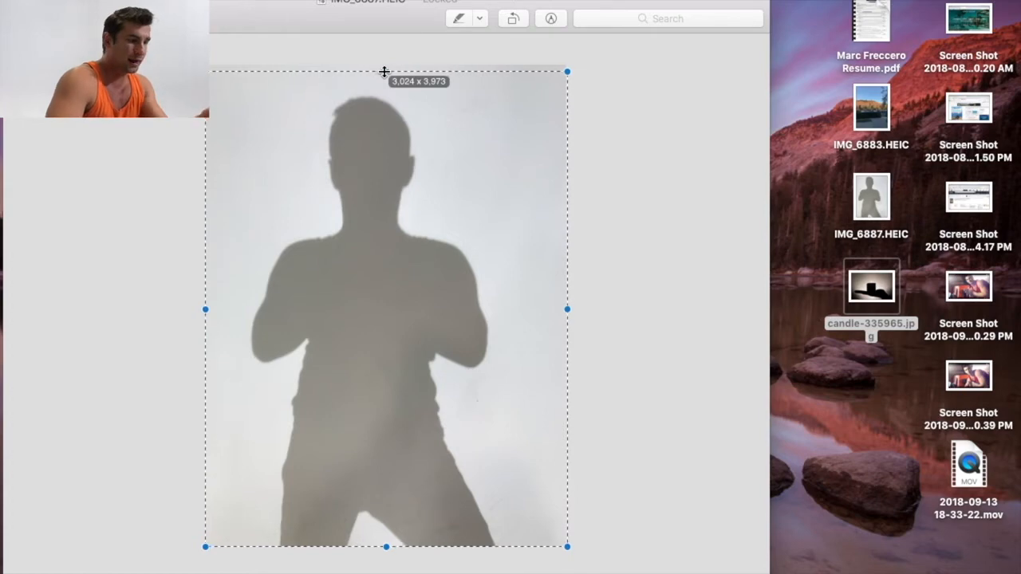
pyautogui.moveTo(383, 71); pyautogui.dragTo(382, 92)
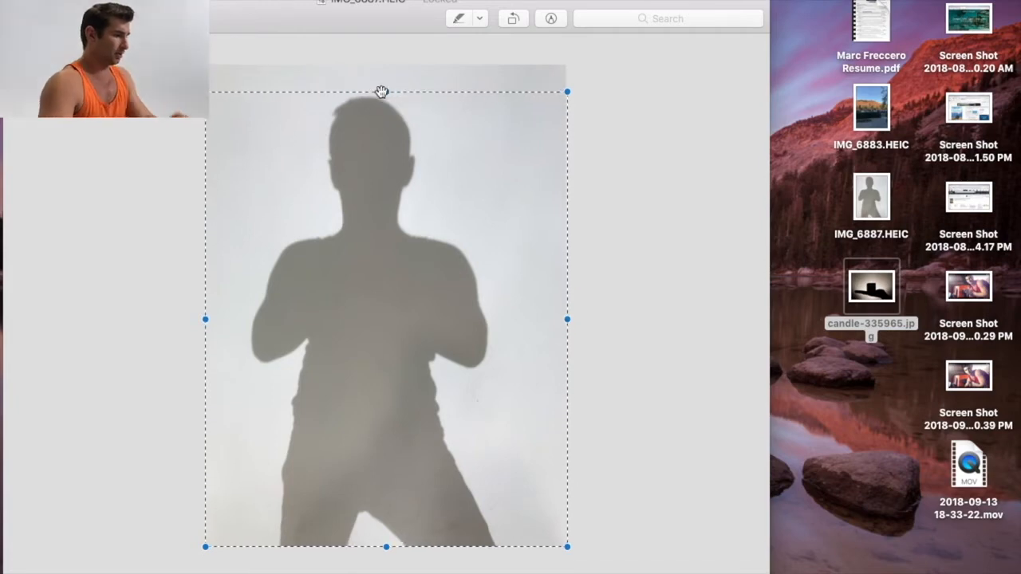
pyautogui.press('super+k')
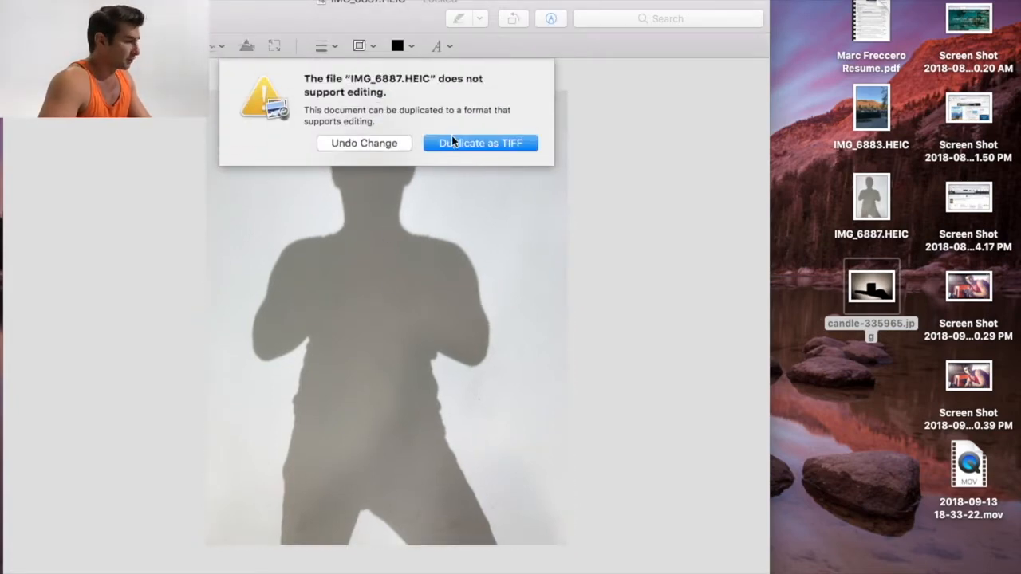
# Step: Duplicate the cropped photo as a TIFF and close the original IMG_6887.HEIC, leaving only the copy open
pyautogui.click(450, 144)
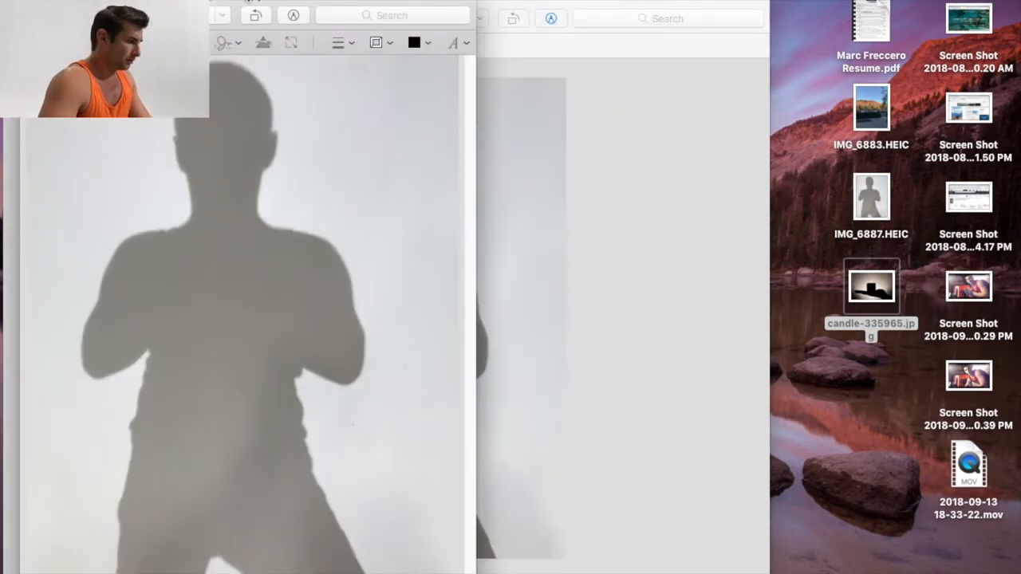
pyautogui.moveTo(250, 2); pyautogui.dragTo(279, 60)
pyautogui.click(14, 1)
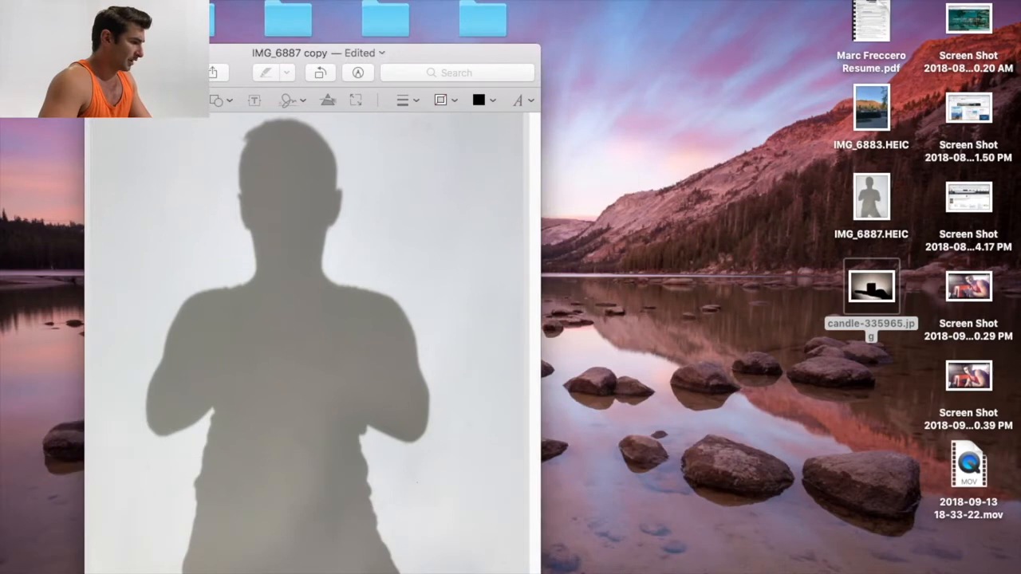
# Step: Export the copy to Documents as a best-quality JPEG named Shadow
pyautogui.click(107, 1)
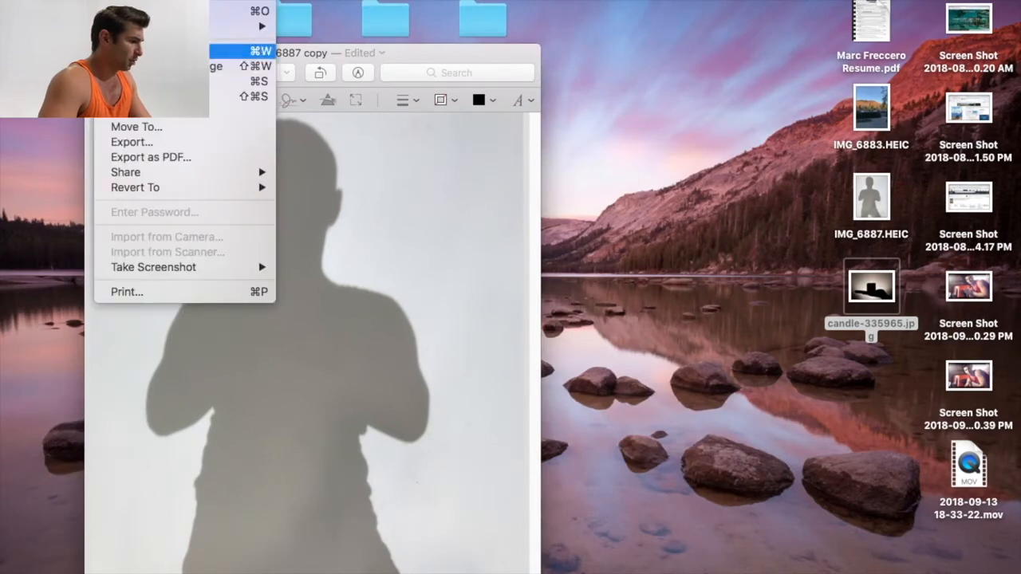
pyautogui.click(147, 145)
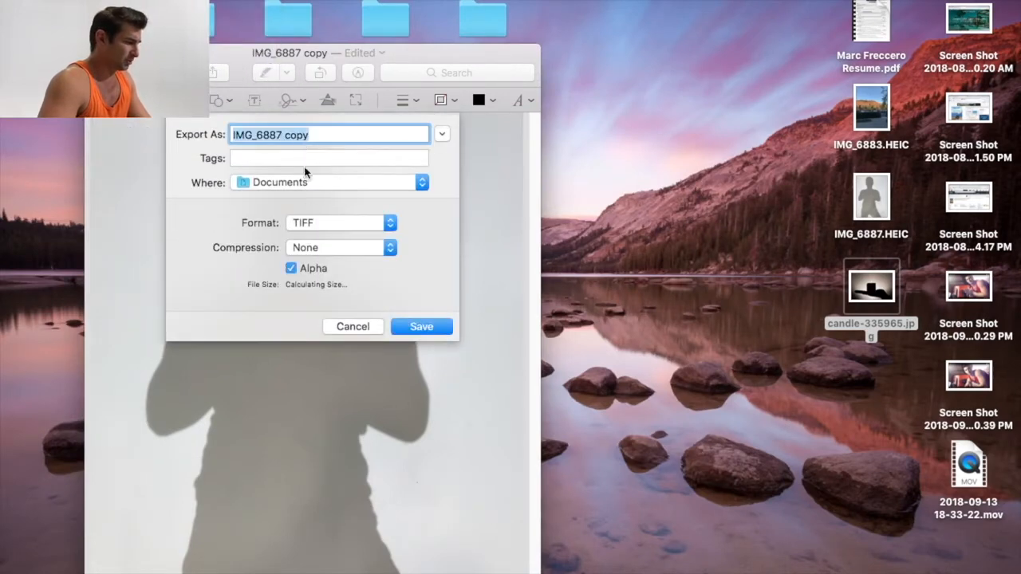
pyautogui.click(326, 222)
pyautogui.click(305, 151)
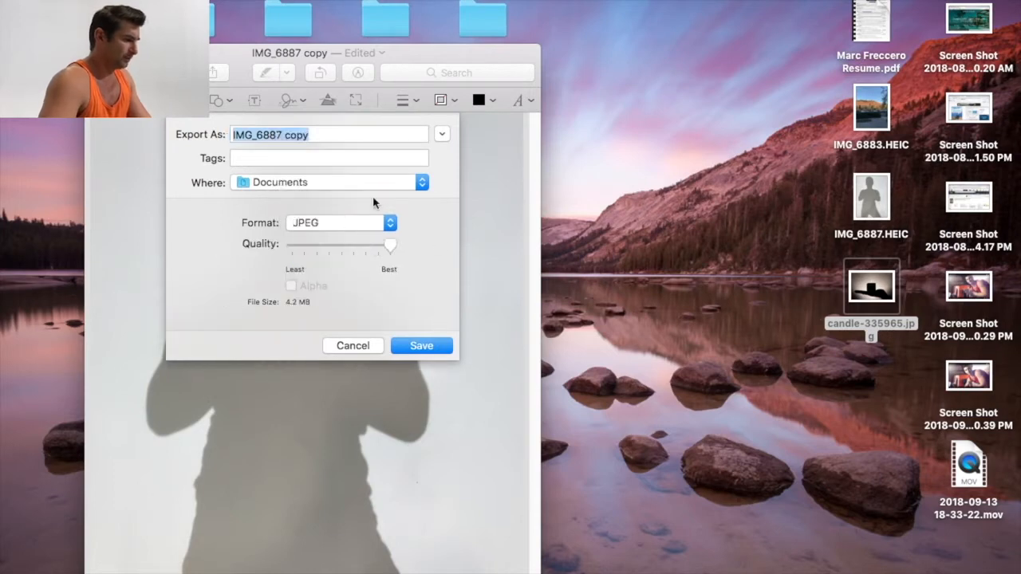
pyautogui.write('Shadow')
pyautogui.press('Return')
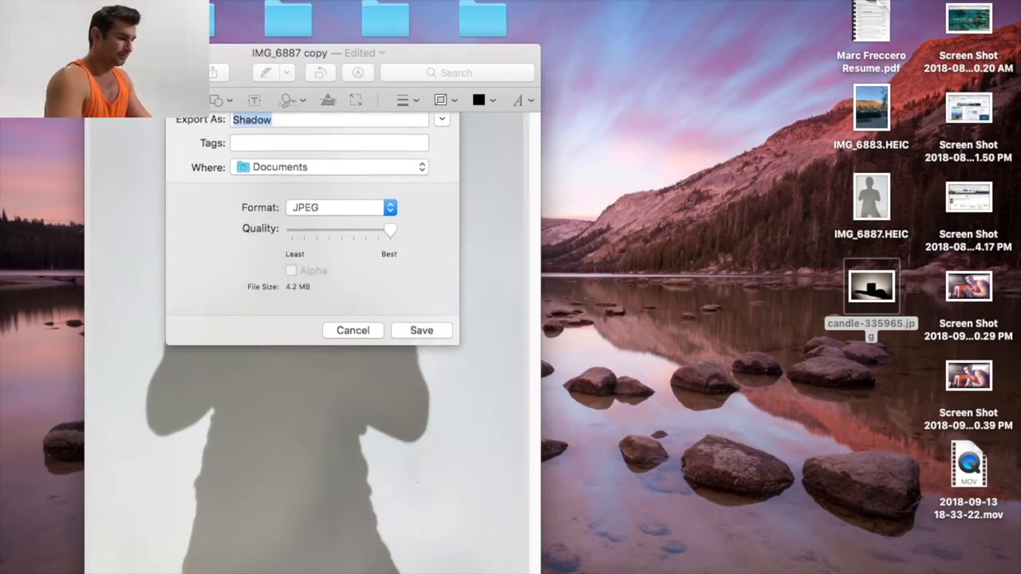
# Step: Crop the surplus background beside the elbow off the right edge of the silhouette copy
pyautogui.moveTo(257, 64); pyautogui.dragTo(281, 42)
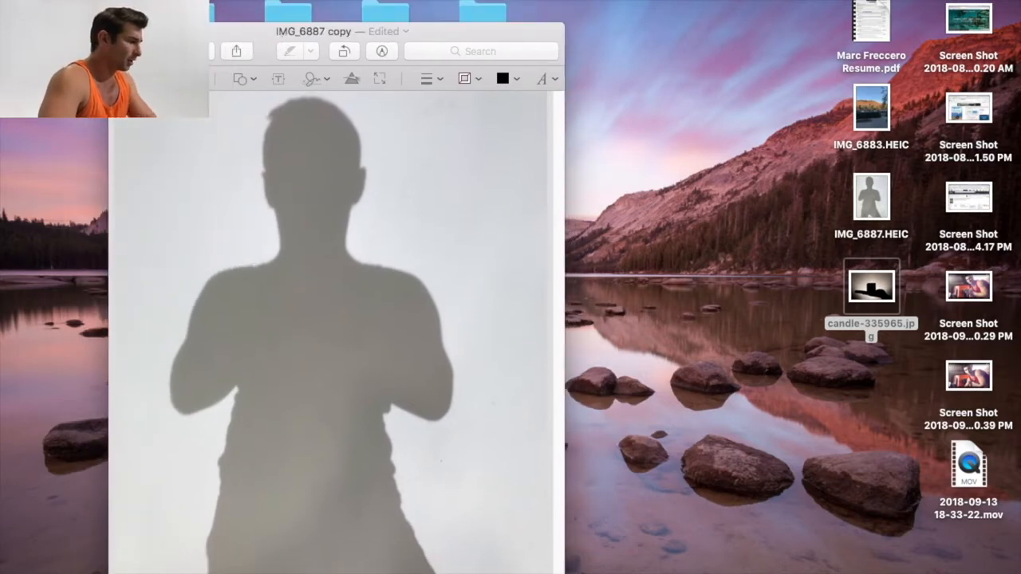
pyautogui.click(173, 51)
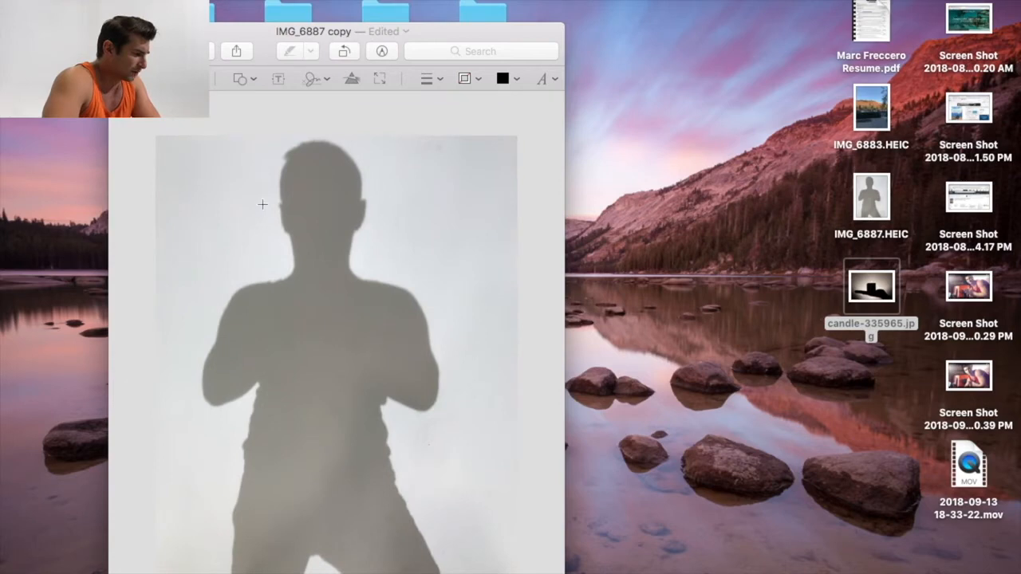
pyautogui.press('super+a')
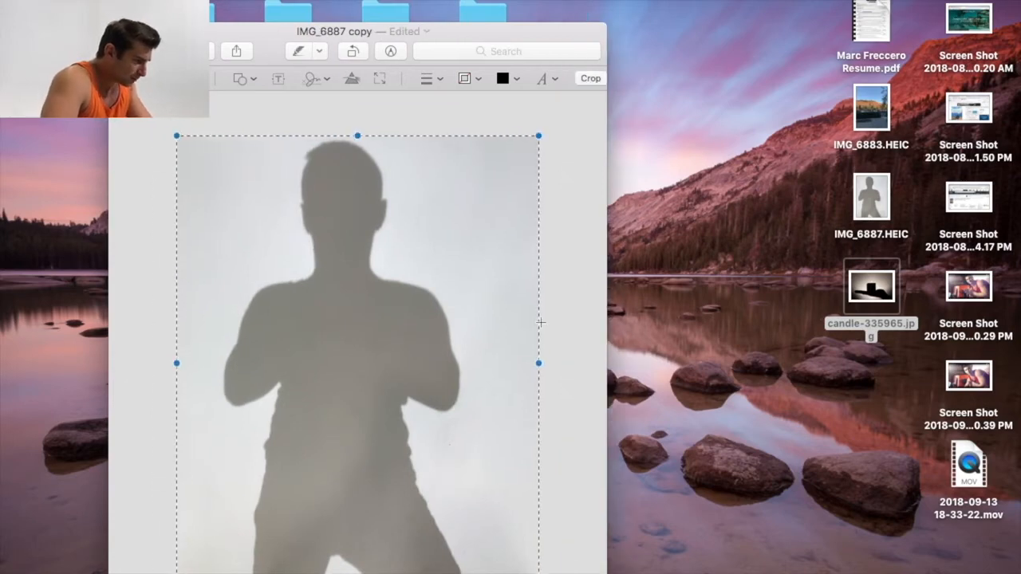
pyautogui.moveTo(539, 364); pyautogui.dragTo(497, 364)
pyautogui.press('super+k')
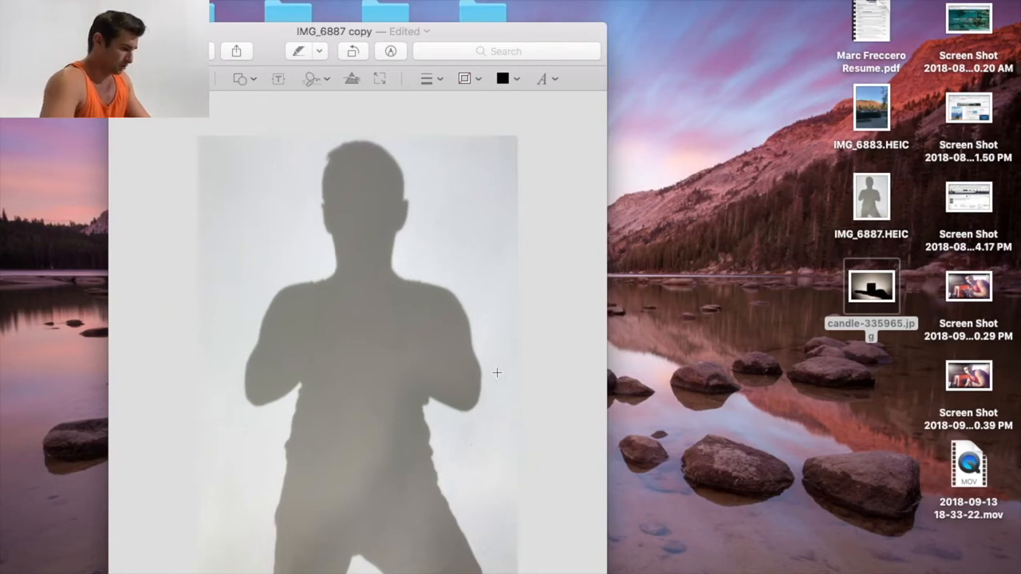
# Step: Trim two thin strips off the left edge of the silhouette photo to even out its margins
pyautogui.press('super+a')
pyautogui.moveTo(200, 365); pyautogui.dragTo(202, 365)
pyautogui.press('super+k')
pyautogui.press('super+a')
pyautogui.moveTo(198, 363); pyautogui.dragTo(202, 363)
pyautogui.press('super+k')
# Step: Crop the lower part of the photo at the waist so the silhouette fits a square frame
pyautogui.press('super+a')
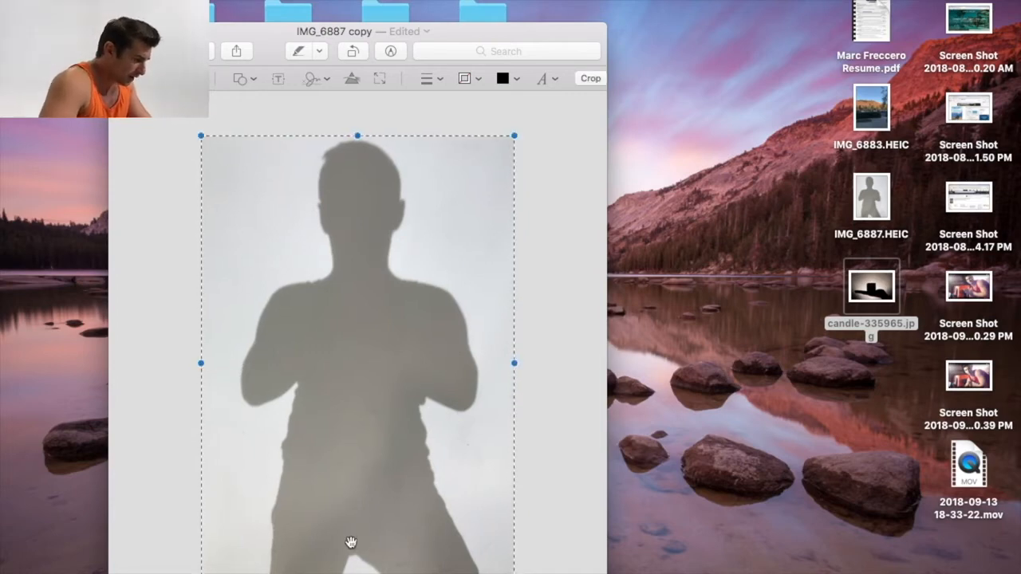
pyautogui.moveTo(357, 572); pyautogui.dragTo(399, 448)
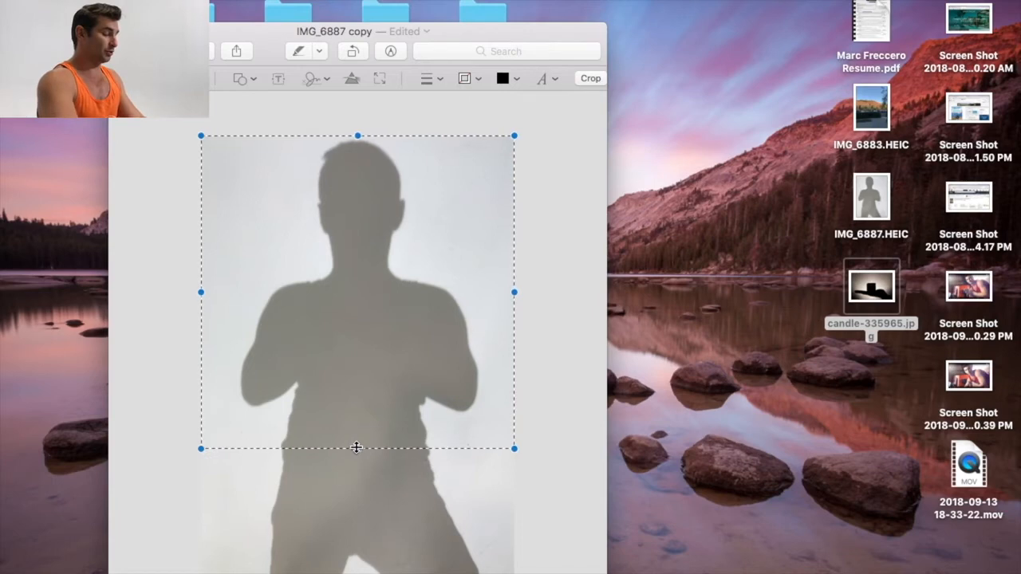
pyautogui.press('super+k')
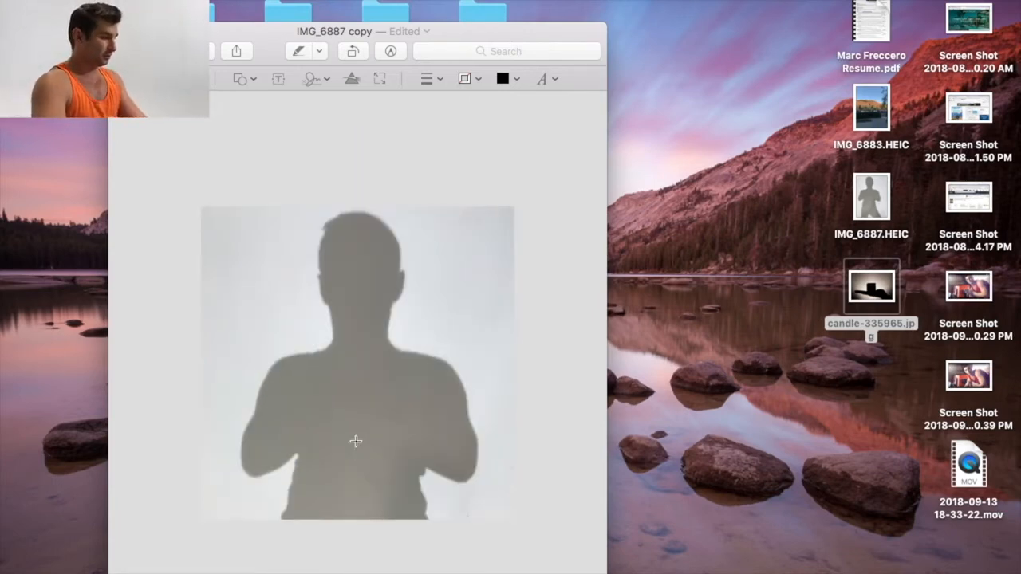
# Step: Save the cropped silhouette to the Desktop as a JPEG named Shadow at best quality
pyautogui.press('super+s')
pyautogui.click(394, 162)
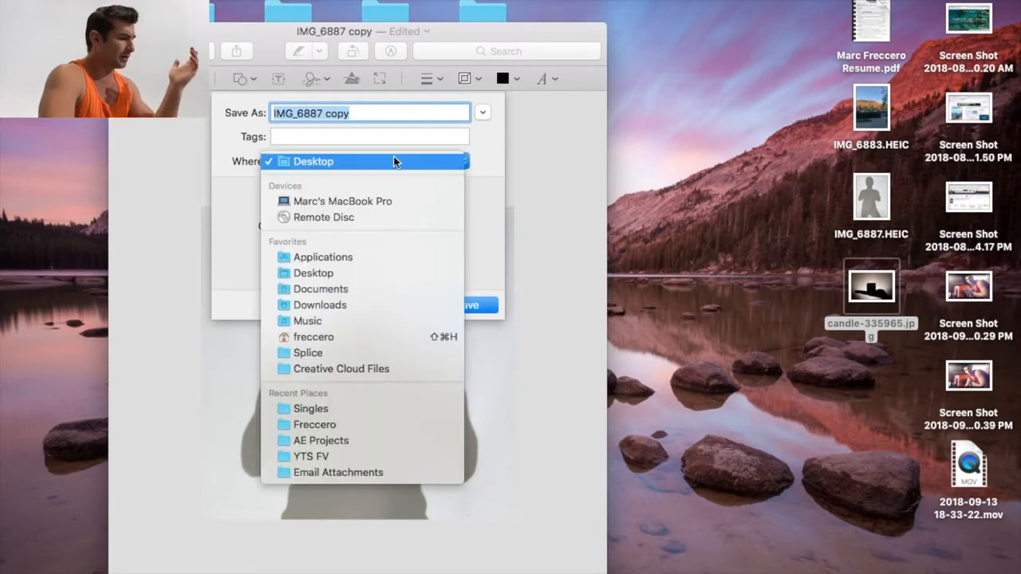
pyautogui.click(388, 164)
pyautogui.click(394, 201)
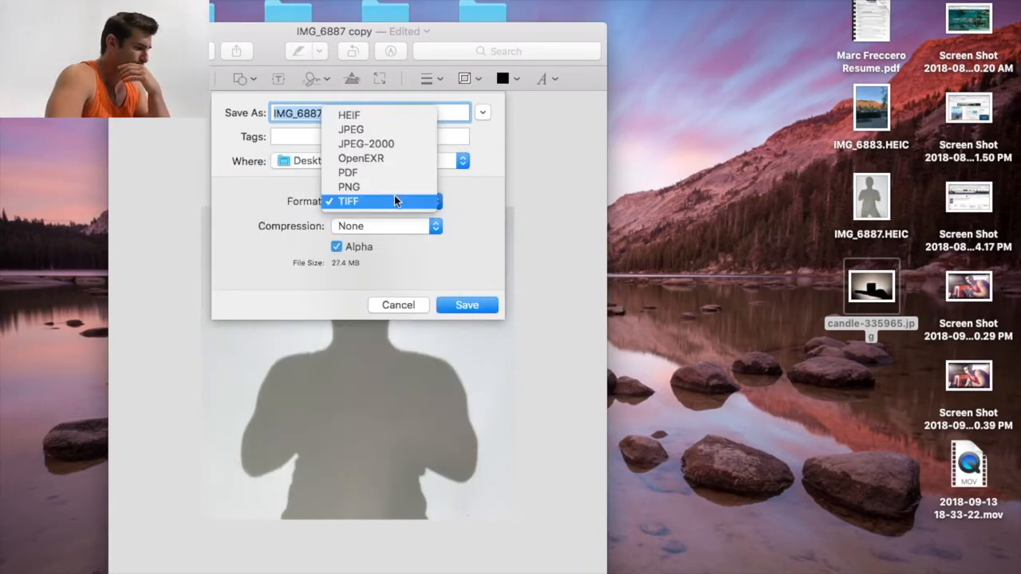
pyautogui.click(413, 129)
pyautogui.moveTo(403, 217); pyautogui.dragTo(437, 223)
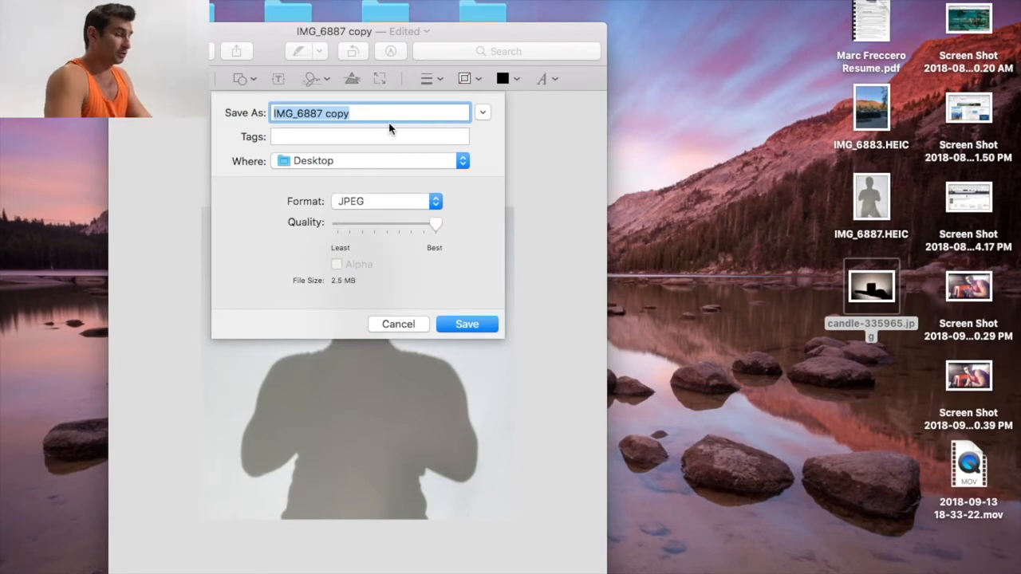
pyautogui.write('Shadow')
pyautogui.press('Return')
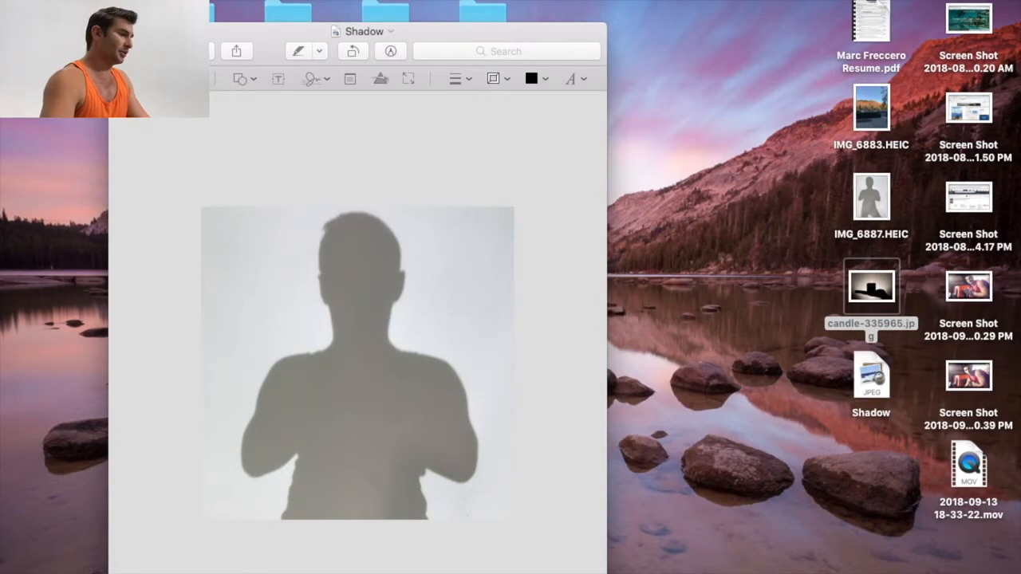
# Step: Close the saved image, reopen Shadow from the desktop to view the whole picture, and close it again
pyautogui.click(660, 217)
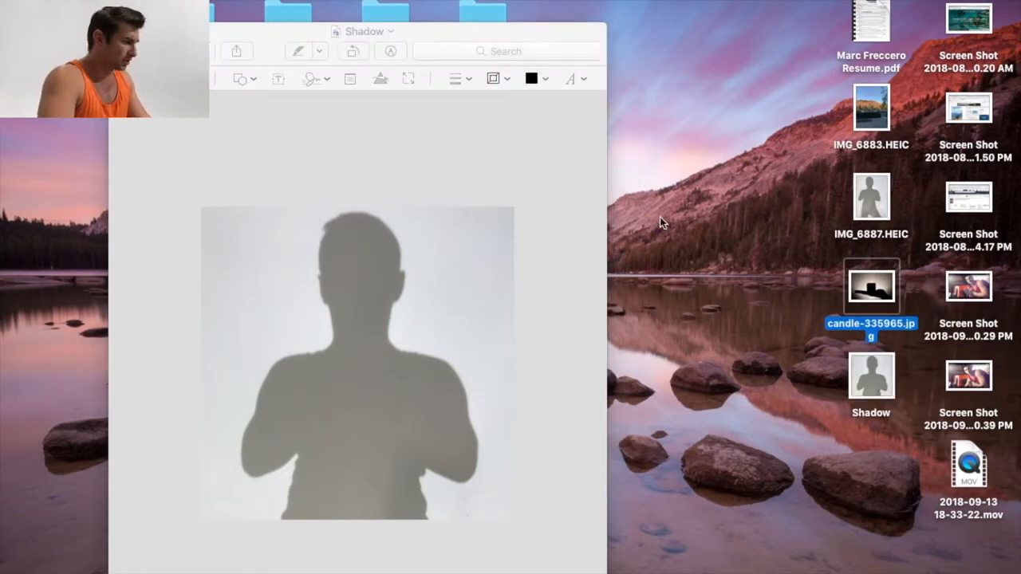
pyautogui.click(367, 36)
pyautogui.press('cmd+w')
pyautogui.press('Down')
pyautogui.press('super+o')
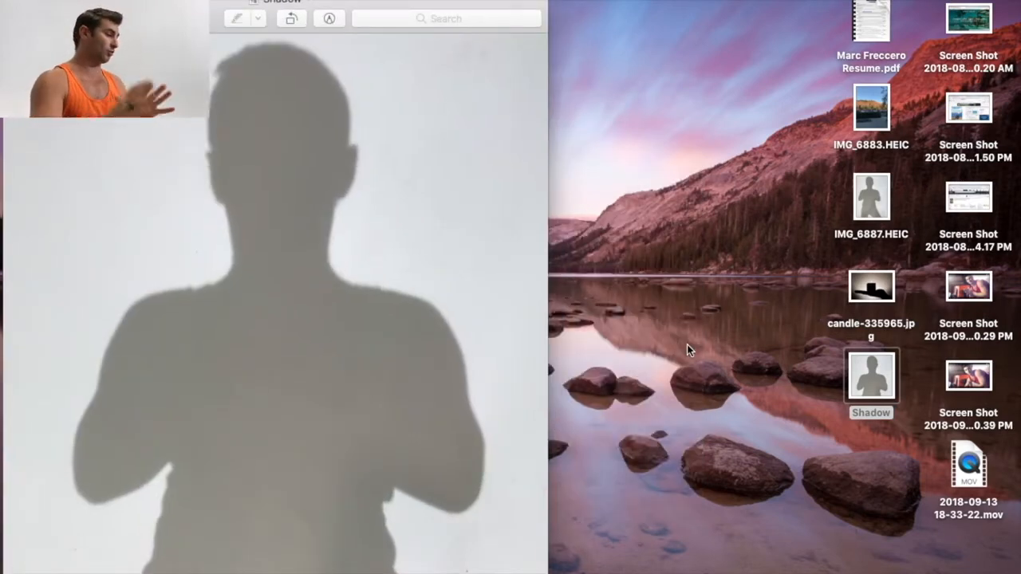
pyautogui.press('super+minus')
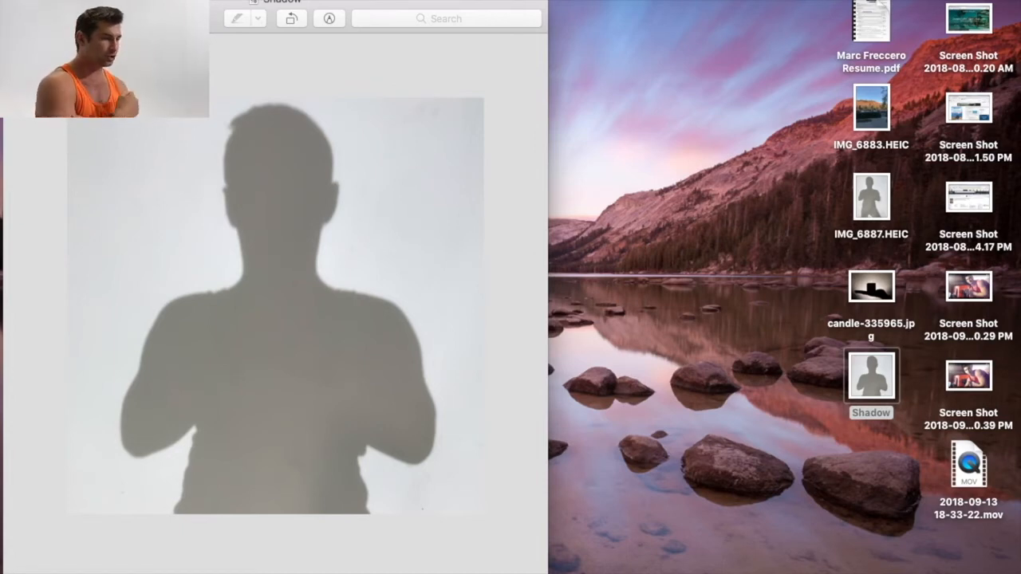
pyautogui.press('super+w')
# Step: In Chrome, search Google Images for "comedy house" plus the artist's name in a new tab and open the square Comedy House cover
pyautogui.moveTo(566, 568)
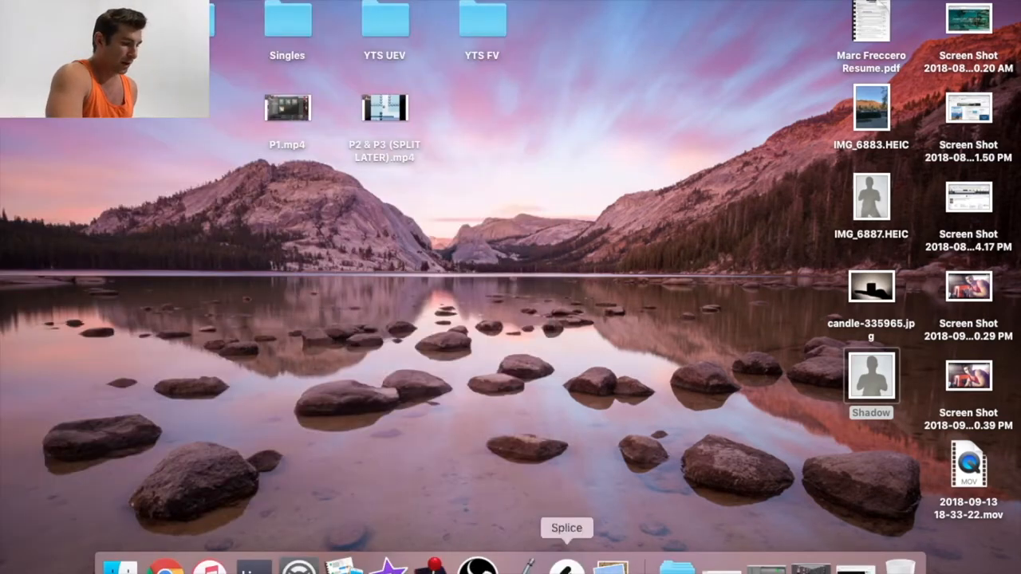
pyautogui.click(856, 566)
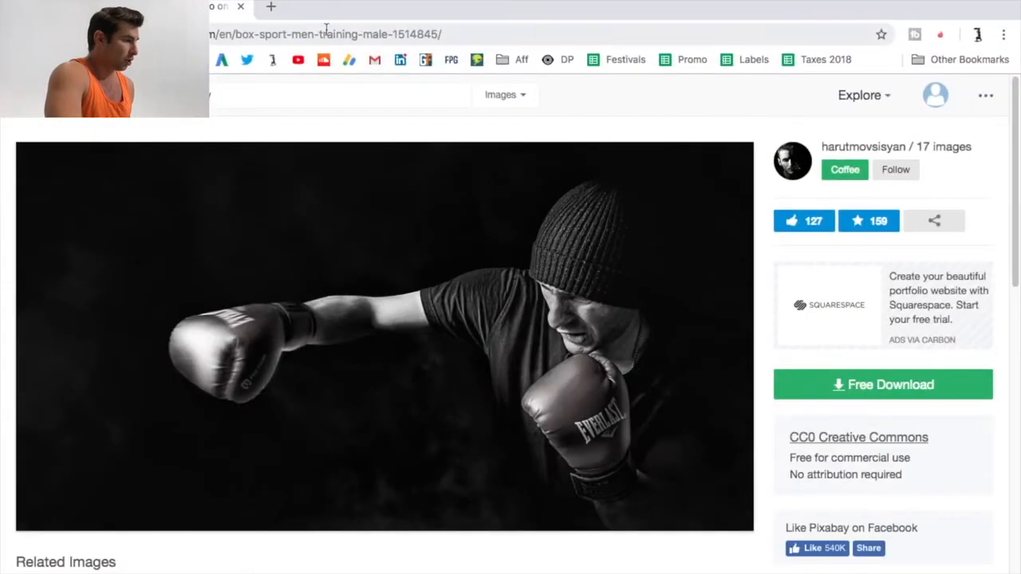
pyautogui.press('super+t')
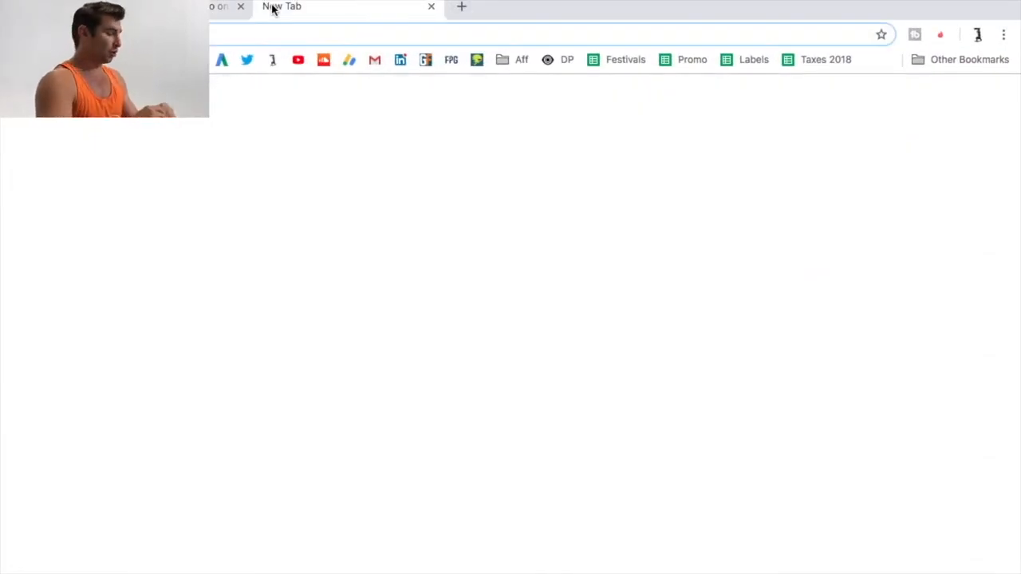
pyautogui.write('comedy house')
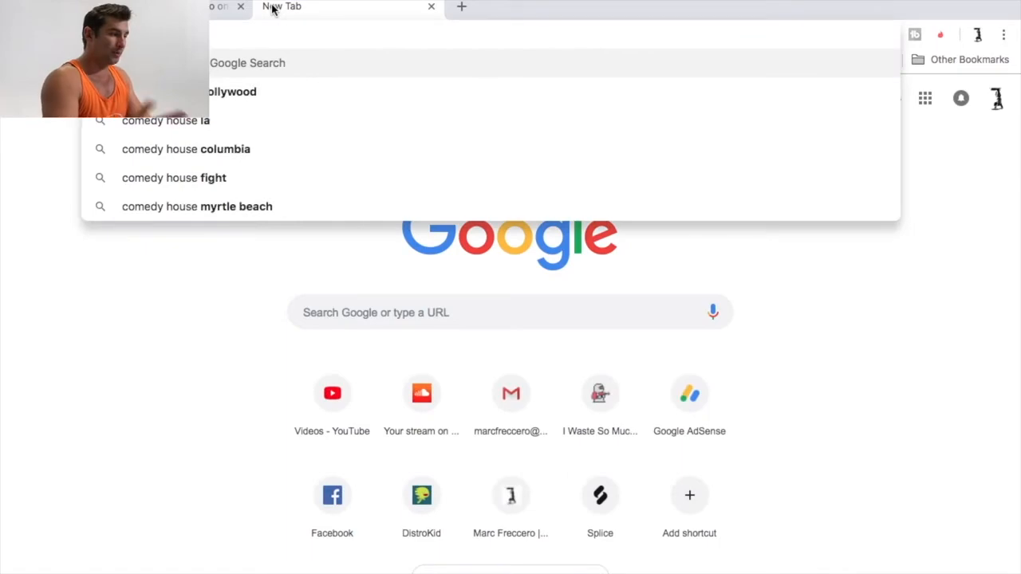
pyautogui.write(' freccero')
pyautogui.press('Return')
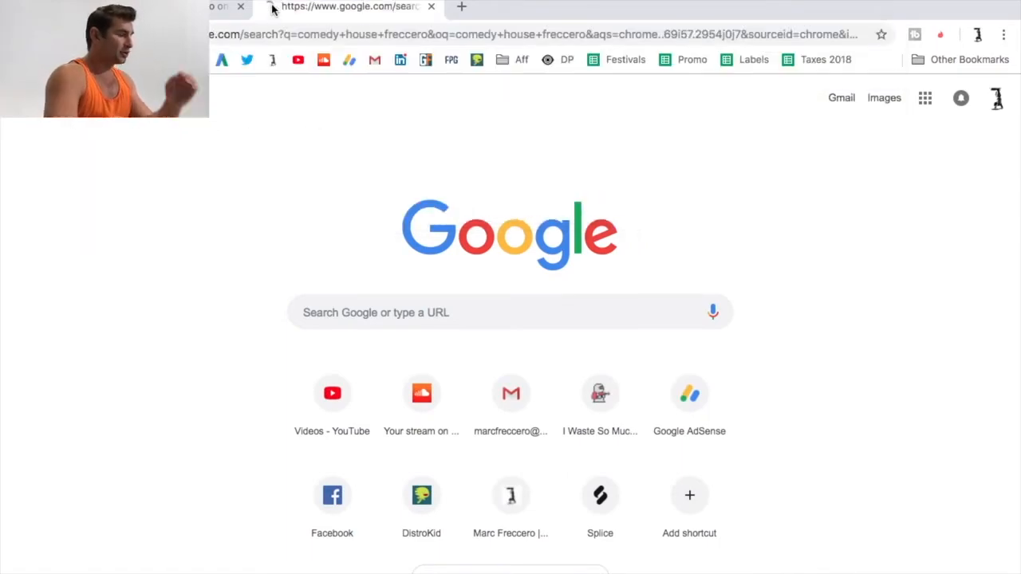
pyautogui.click(356, 158)
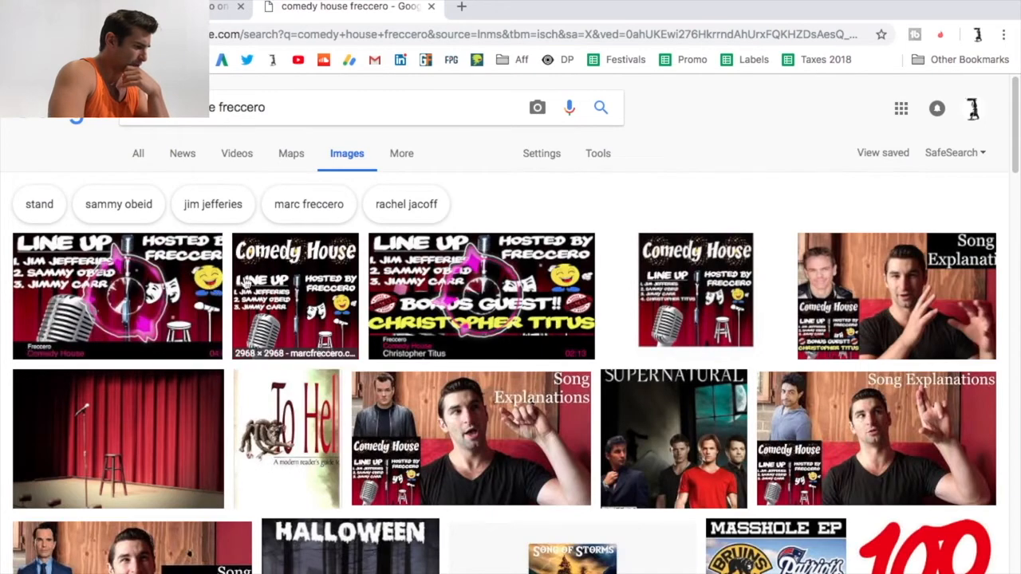
pyautogui.click(271, 275)
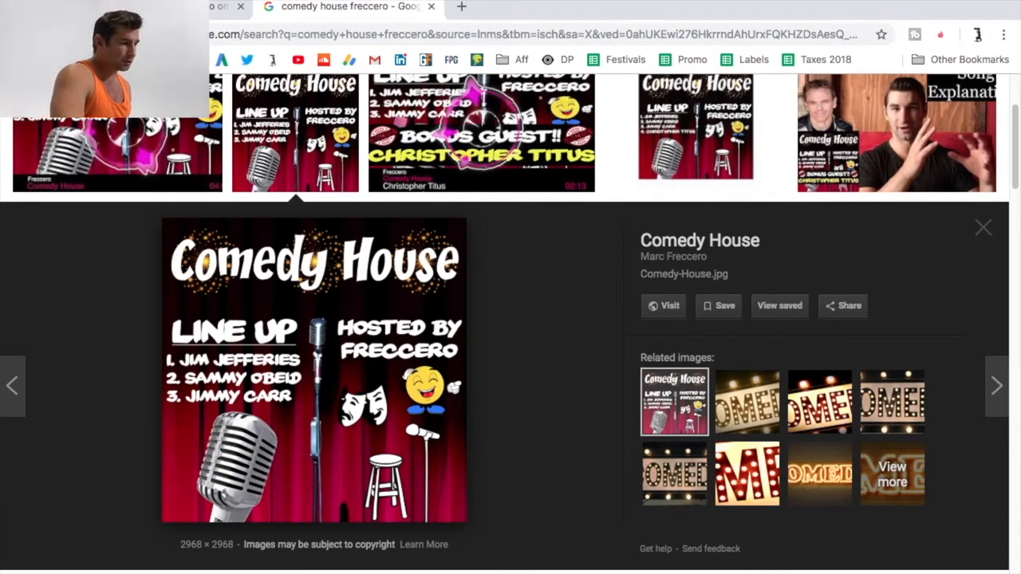
# Step: Reopen the Shadow image from the desktop in full view, and return to the Comedy House cover in Chrome to compare them
pyautogui.click(30, 6)
pyautogui.doubleClick(871, 368)
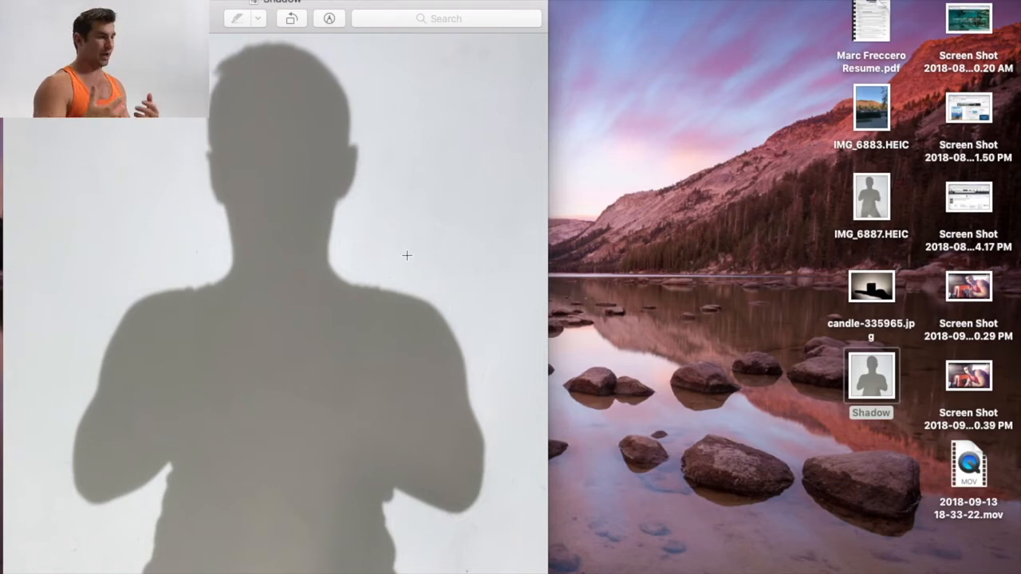
pyautogui.click(124, 18)
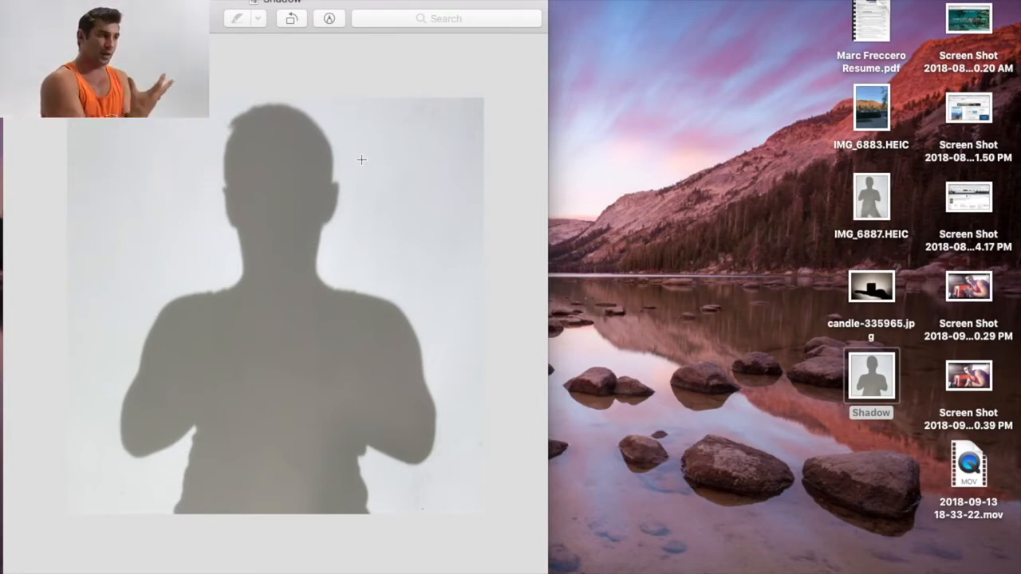
pyautogui.moveTo(720, 568)
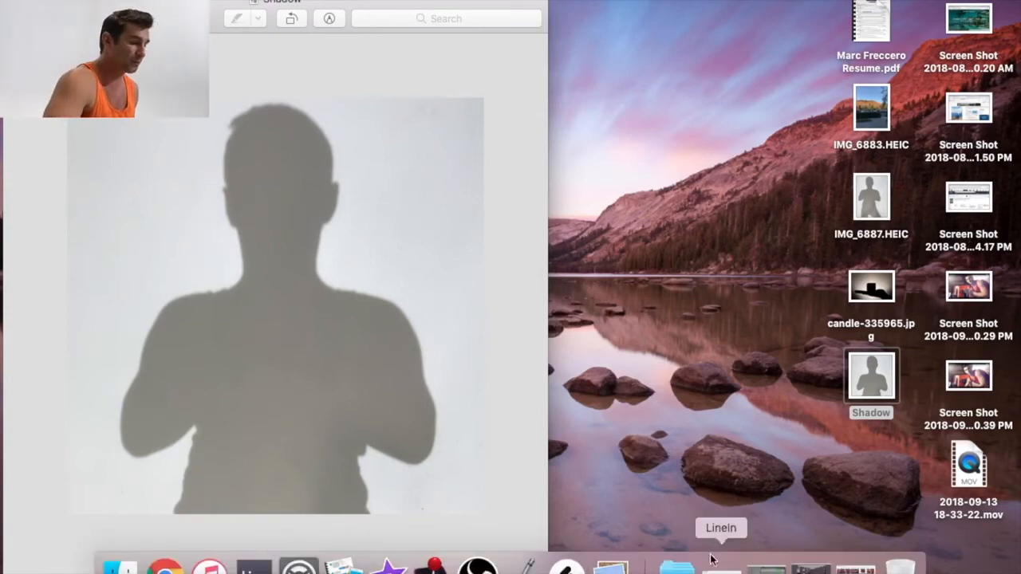
pyautogui.click(855, 568)
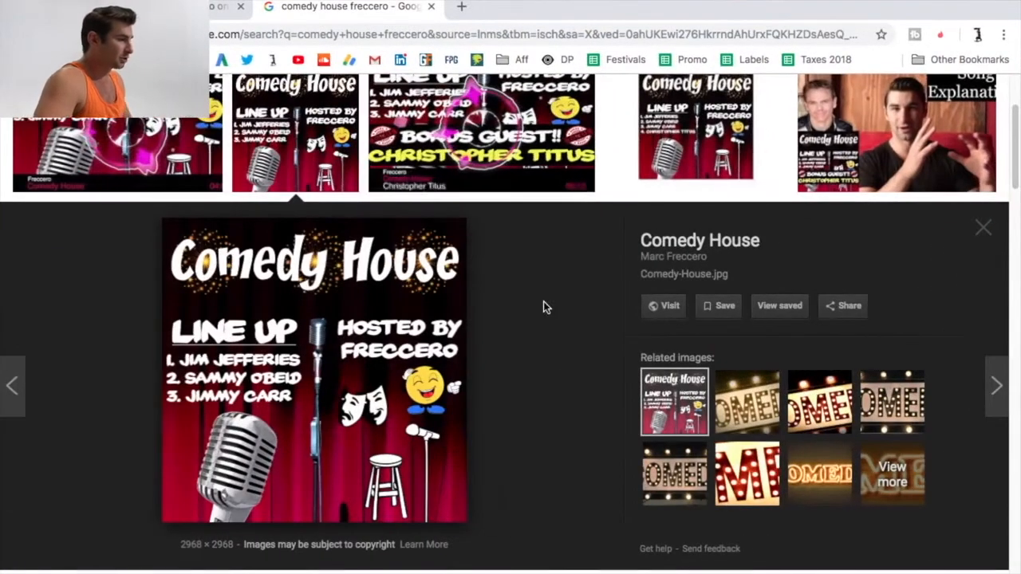
# Step: Go to dafont.com in the Comedy House tab and look over the fonts in the Gothic category
pyautogui.click(216, 9)
pyautogui.click(304, 8)
pyautogui.click(275, 32)
pyautogui.write('da')
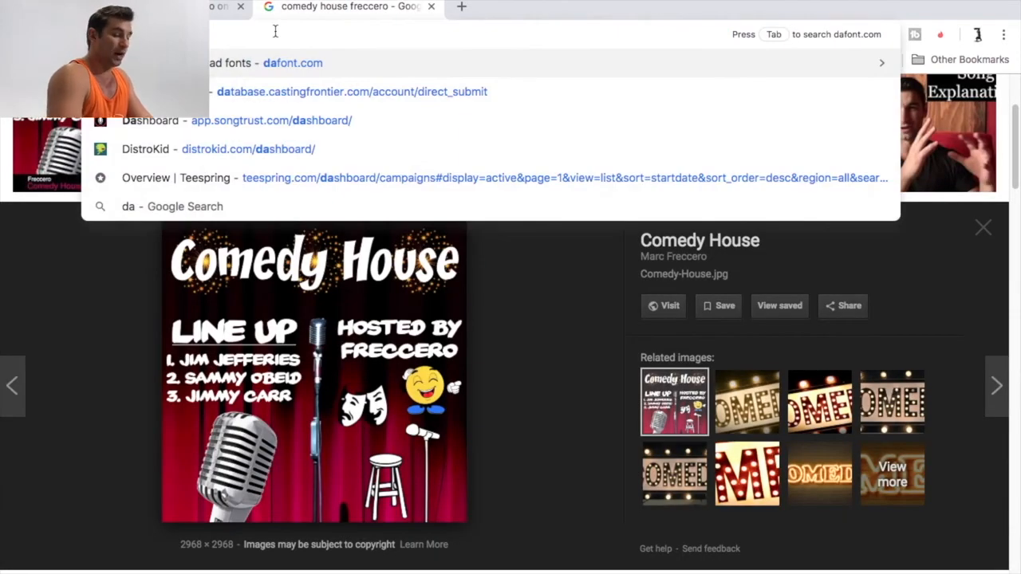
pyautogui.press('Return')
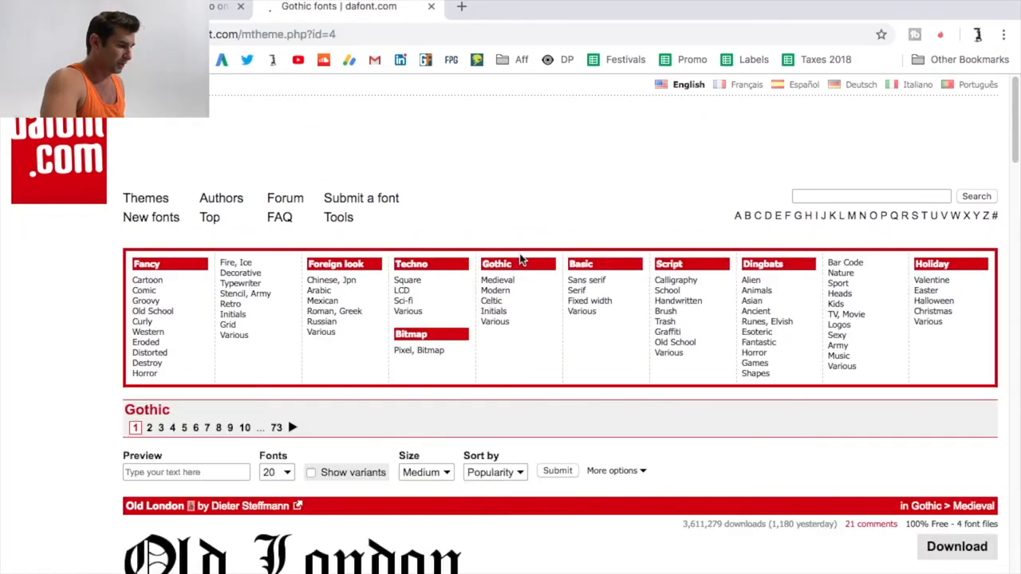
pyautogui.scroll(-4, 622, 360)
pyautogui.scroll(4, 627, 362)
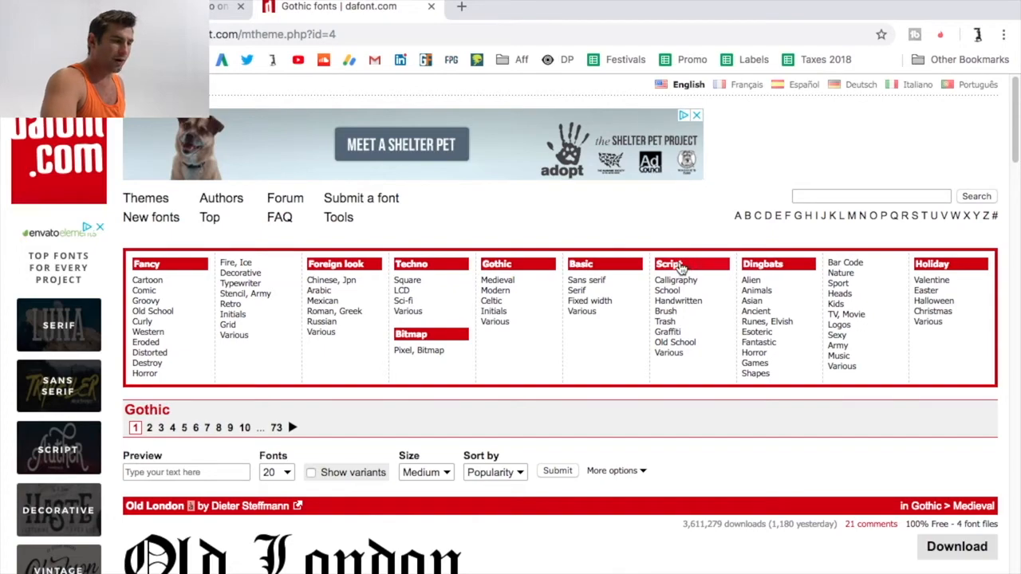
# Step: Open the Script font category on dafont and browse its first fonts
pyautogui.click(681, 268)
pyautogui.scroll(-3, 580, 438)
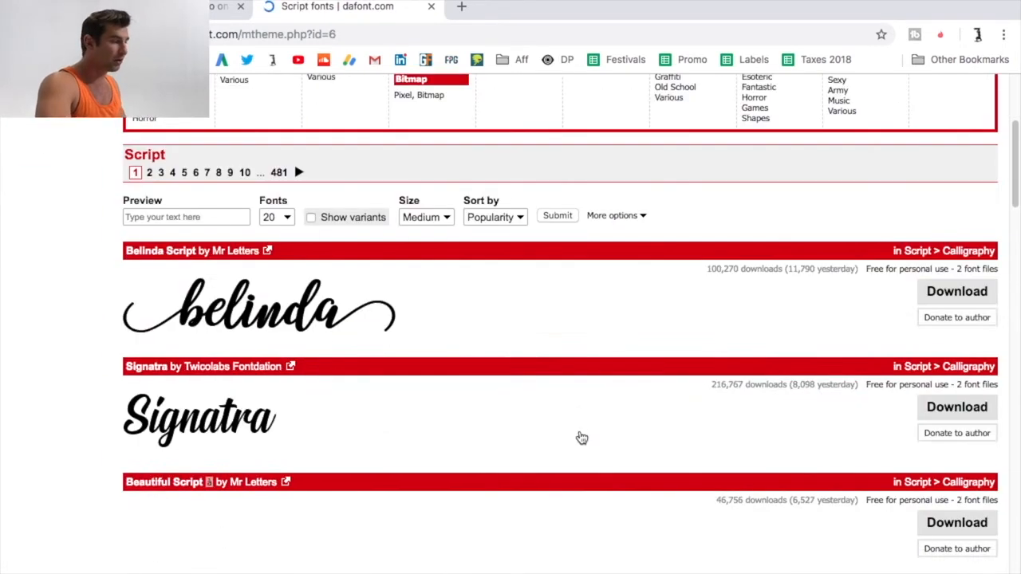
pyautogui.scroll(-2, 609, 426)
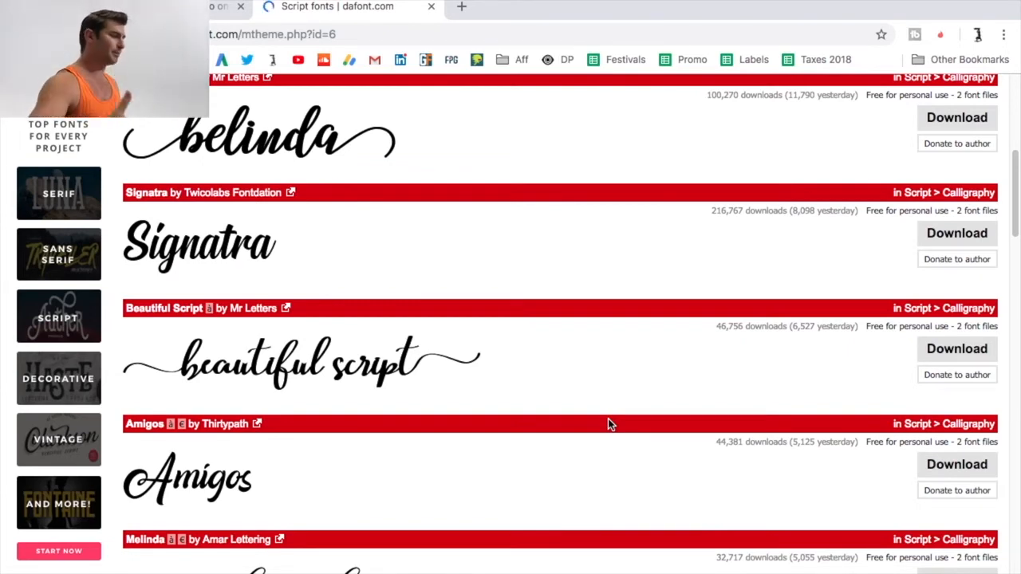
pyautogui.scroll(3, 639, 447)
pyautogui.scroll(3, 638, 264)
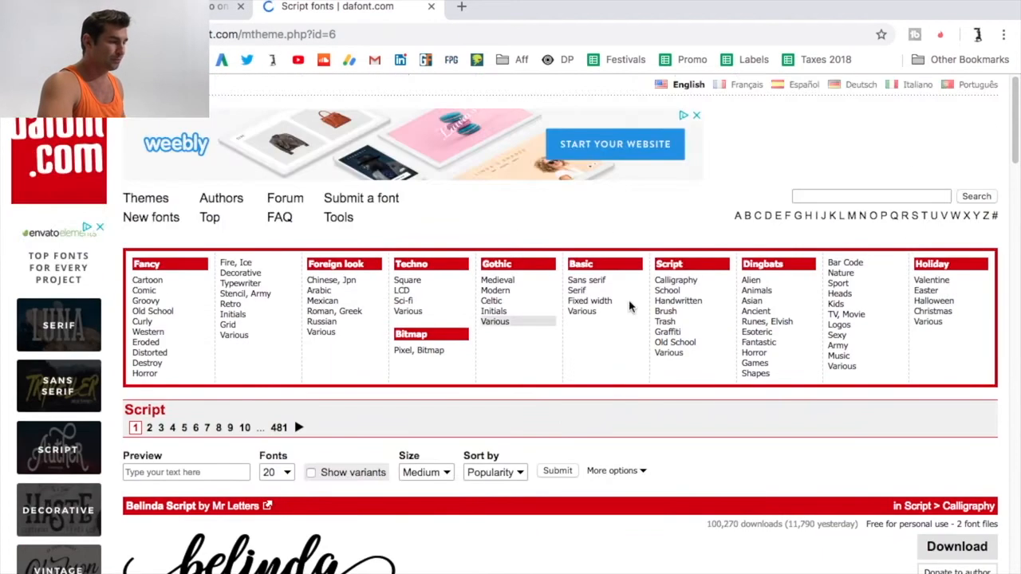
pyautogui.scroll(-8, 423, 408)
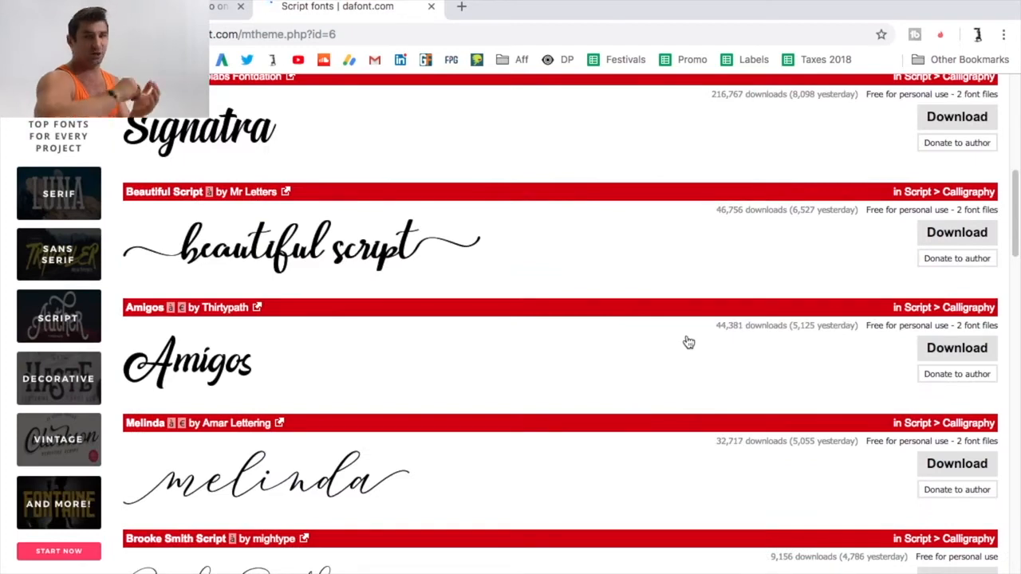
pyautogui.scroll(8, 689, 342)
pyautogui.scroll(-1, 679, 371)
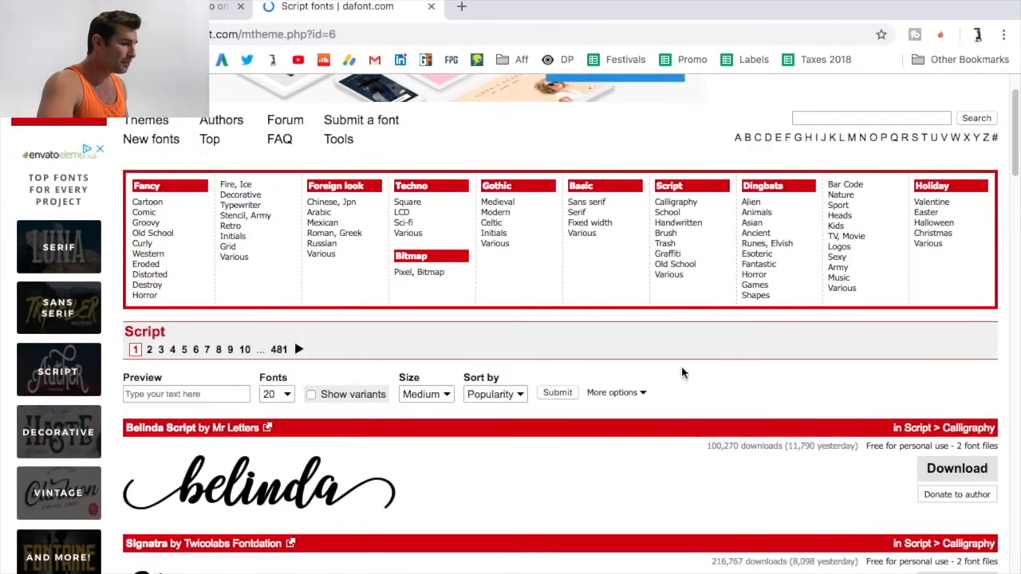
# Step: Filter the Script fonts to show only Public domain / GPL / OFL and 100% Free licences
pyautogui.click(612, 393)
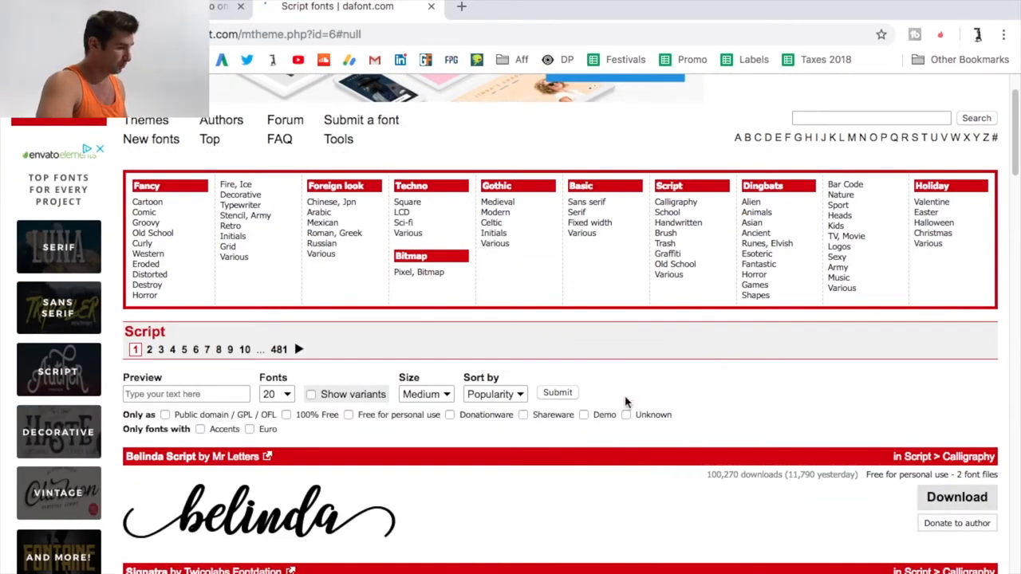
pyautogui.click(287, 416)
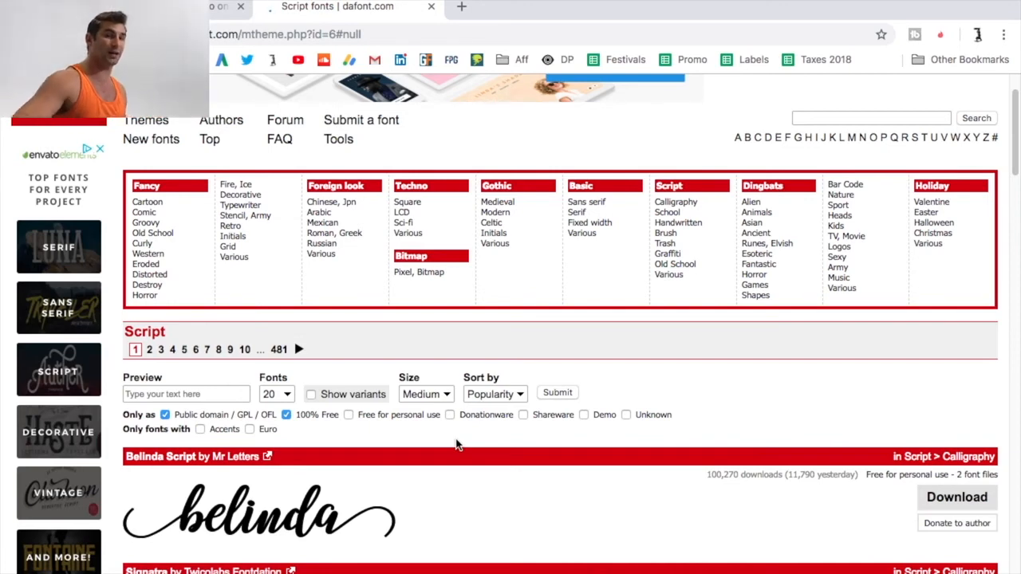
pyautogui.scroll(-8, 657, 423)
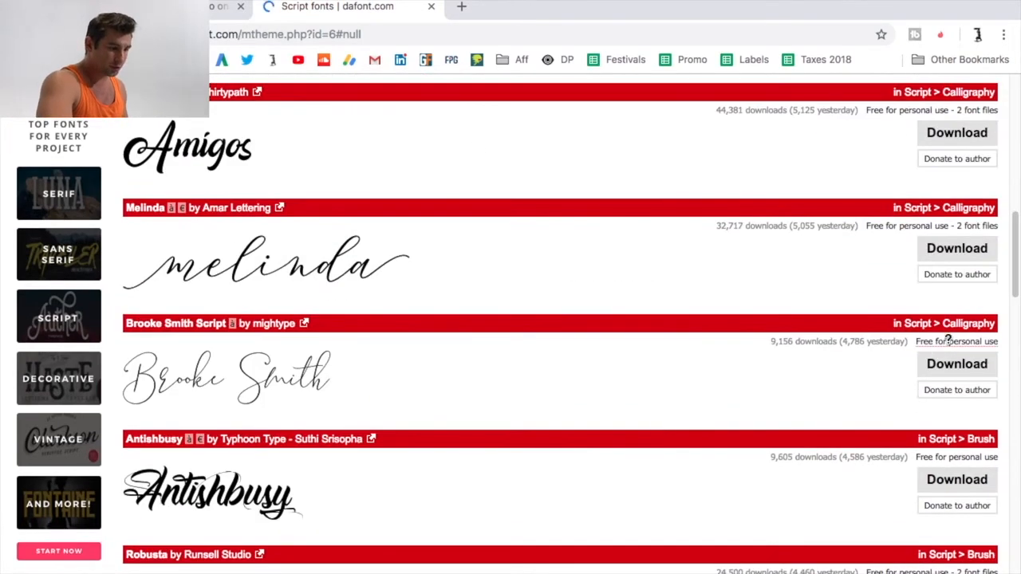
pyautogui.scroll(-1, 958, 359)
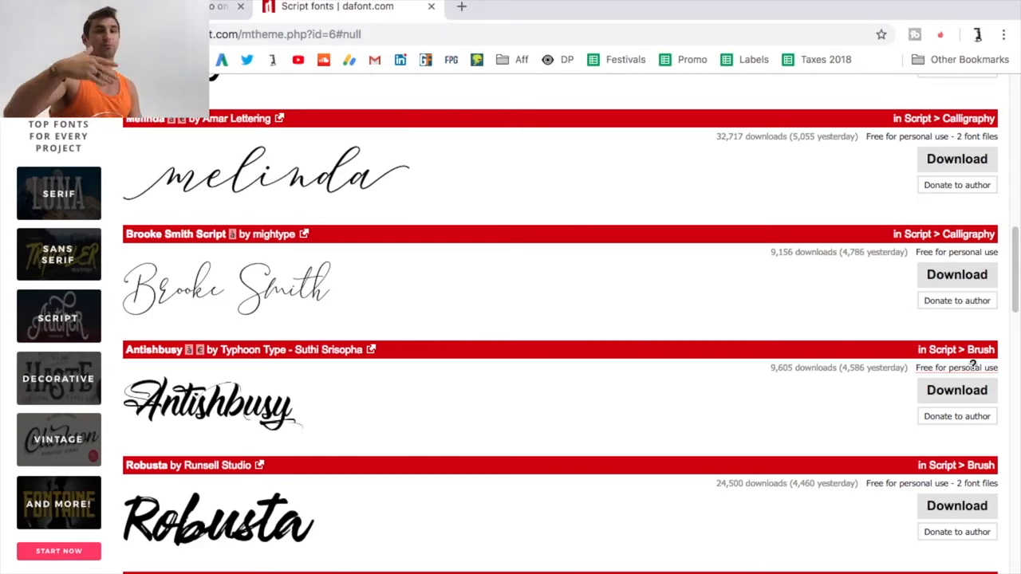
pyautogui.scroll(15, 774, 394)
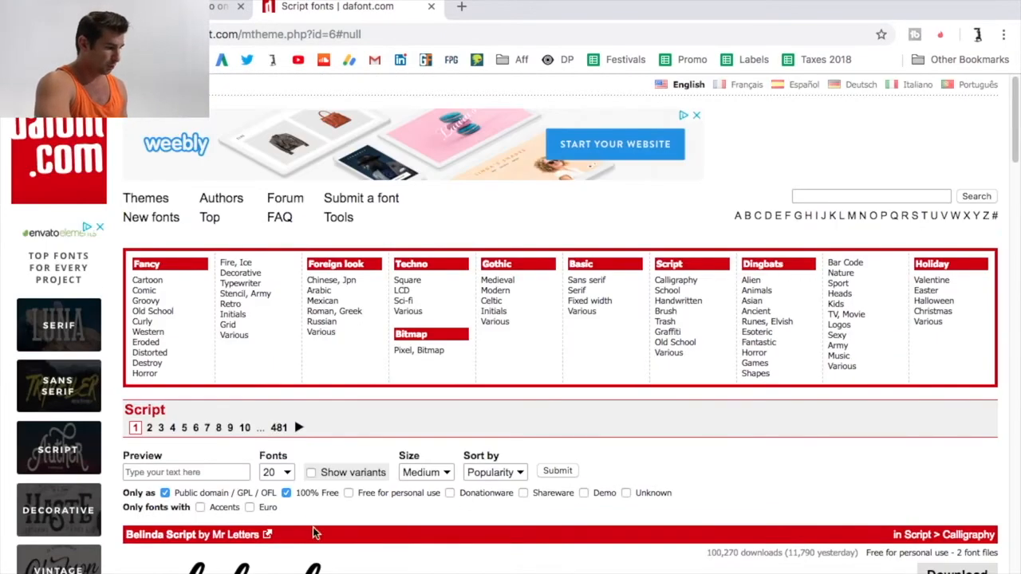
pyautogui.click(556, 471)
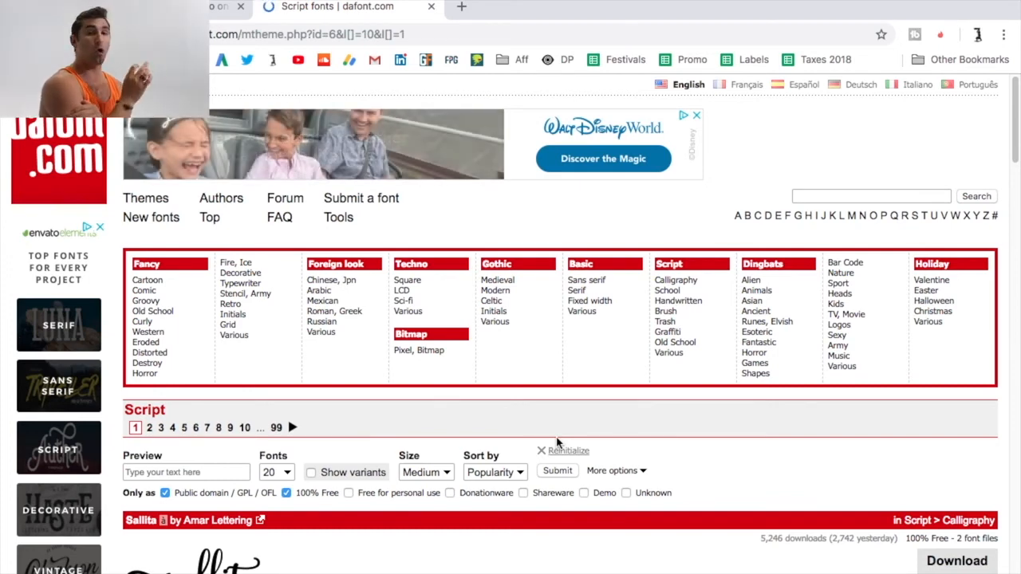
# Step: Download the Handletterink font from the filtered list and extract handletterink.zip on the desktop
pyautogui.scroll(-3, 557, 443)
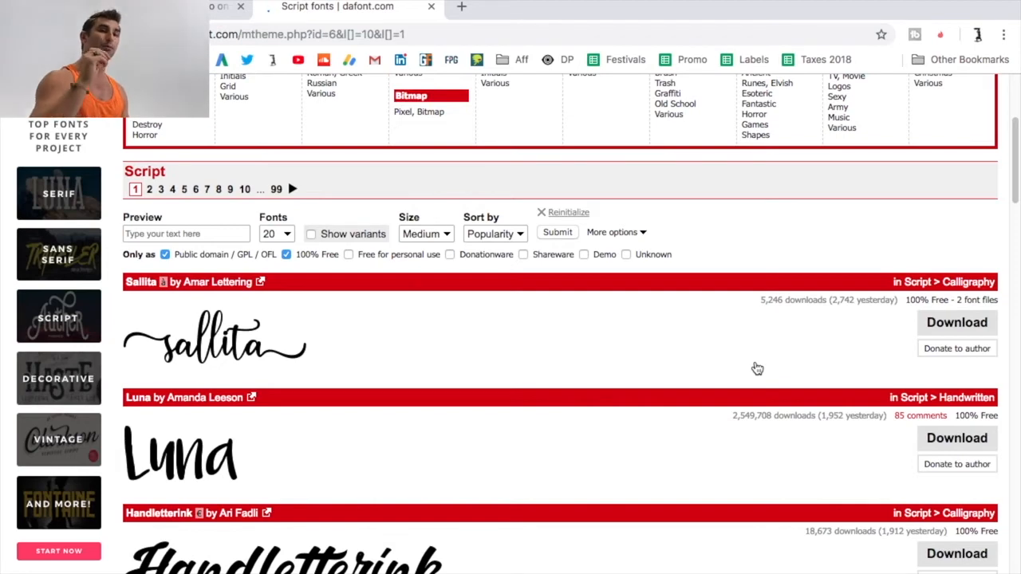
pyautogui.scroll(-3, 757, 369)
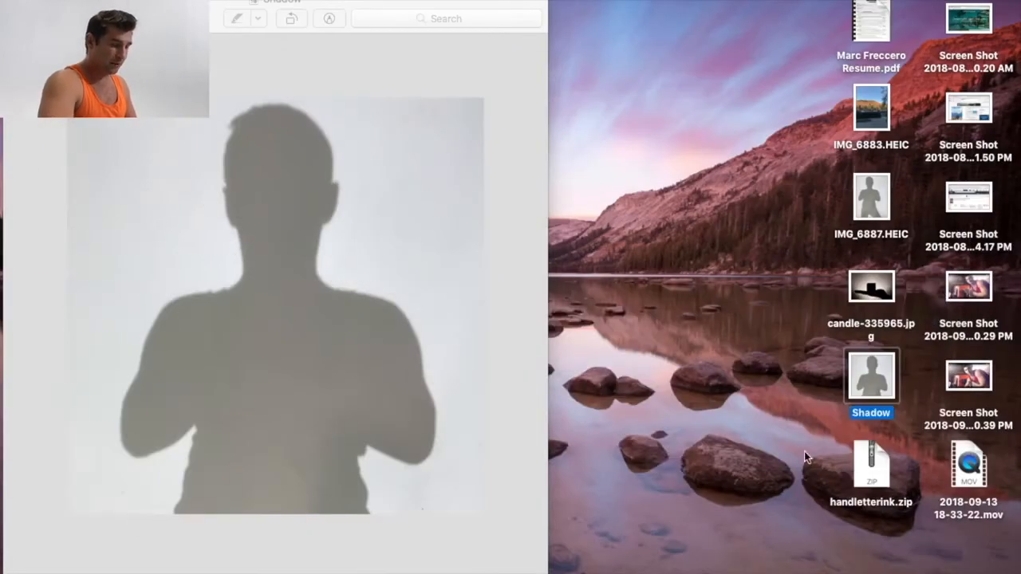
pyautogui.click(873, 477)
pyautogui.doubleClick(874, 477)
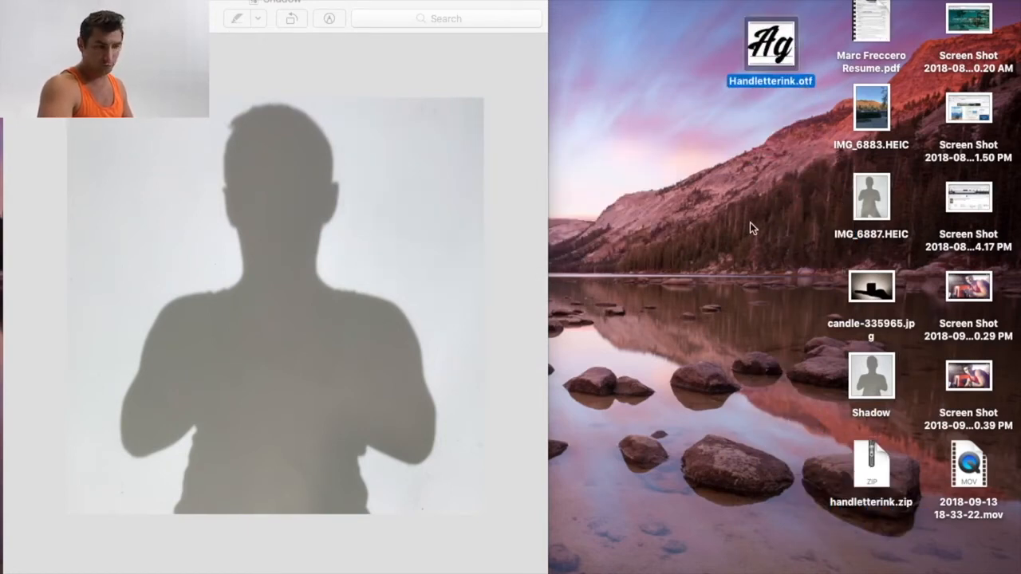
# Step: Close the Shadow image and align the desktop icons with Clean Up
pyautogui.click(159, 10)
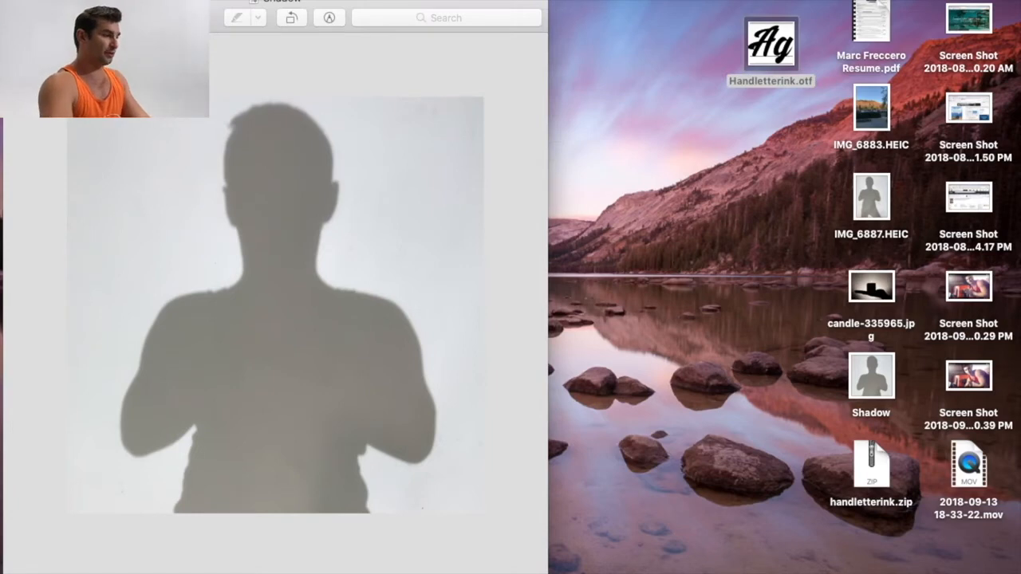
pyautogui.press('super+w')
pyautogui.click(563, 138)
pyautogui.rightClick(664, 105)
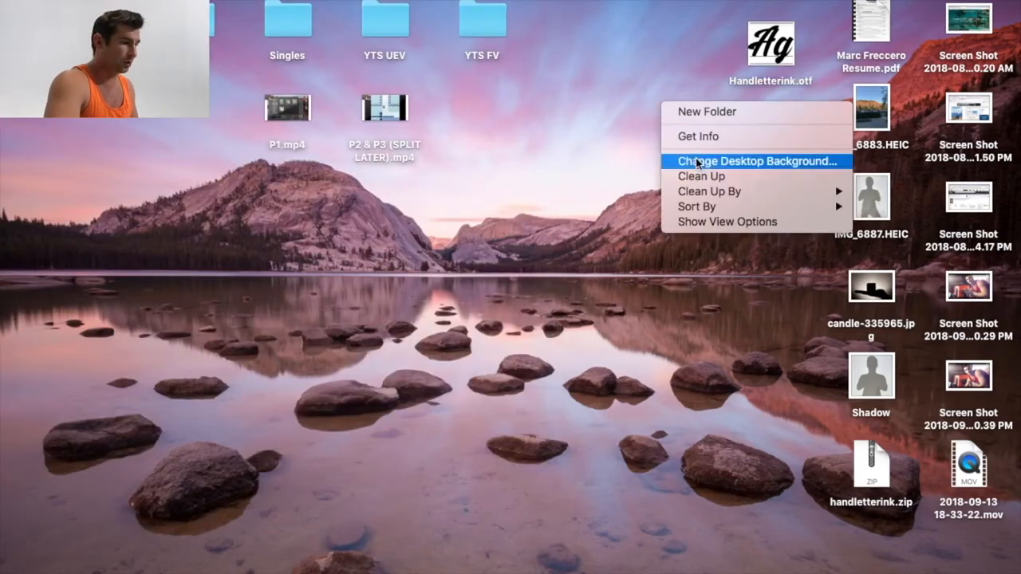
pyautogui.click(700, 176)
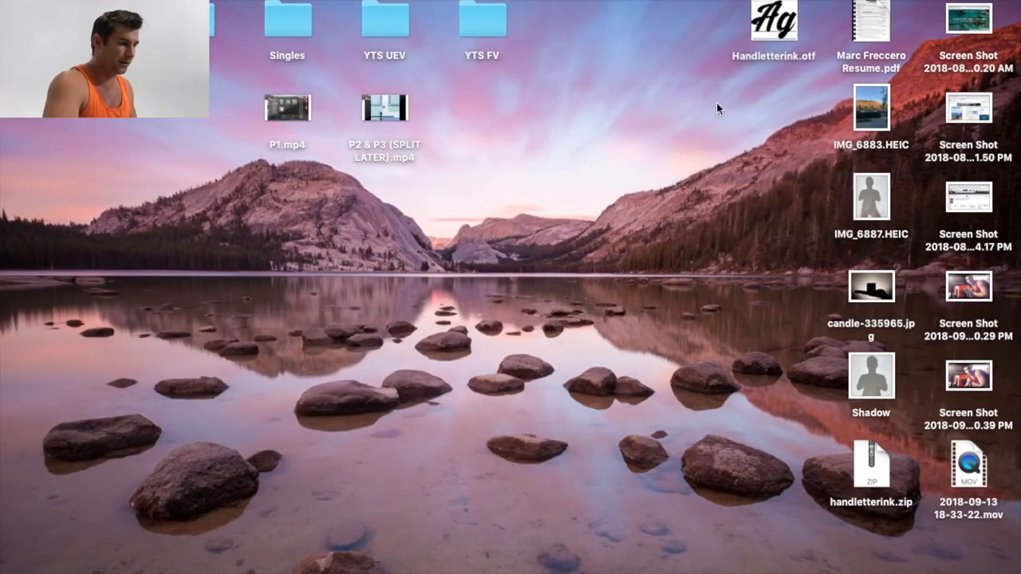
# Step: Install the font from Handletterink.otf on the desktop and quit Font Book
pyautogui.doubleClick(762, 55)
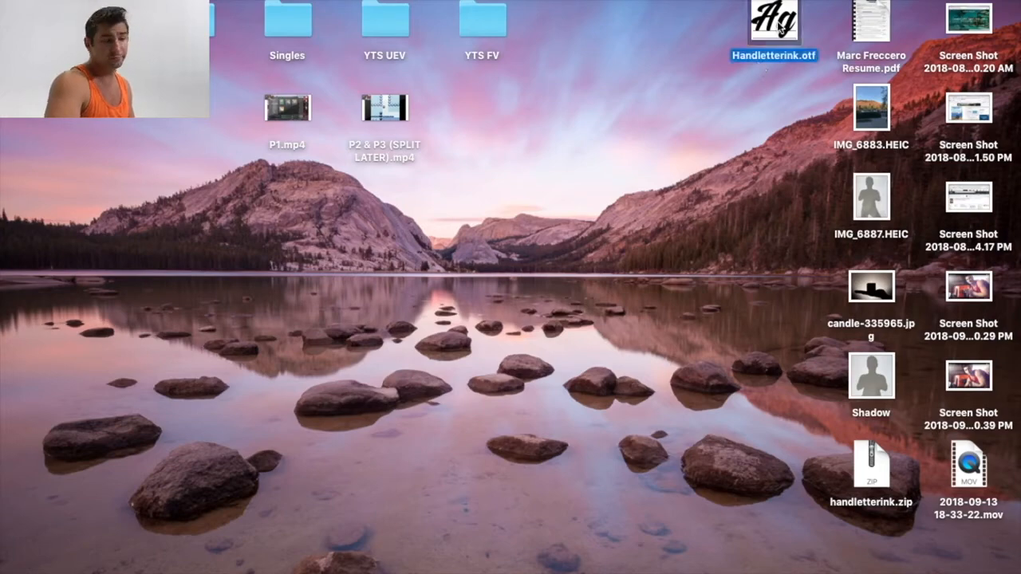
pyautogui.click(499, 395)
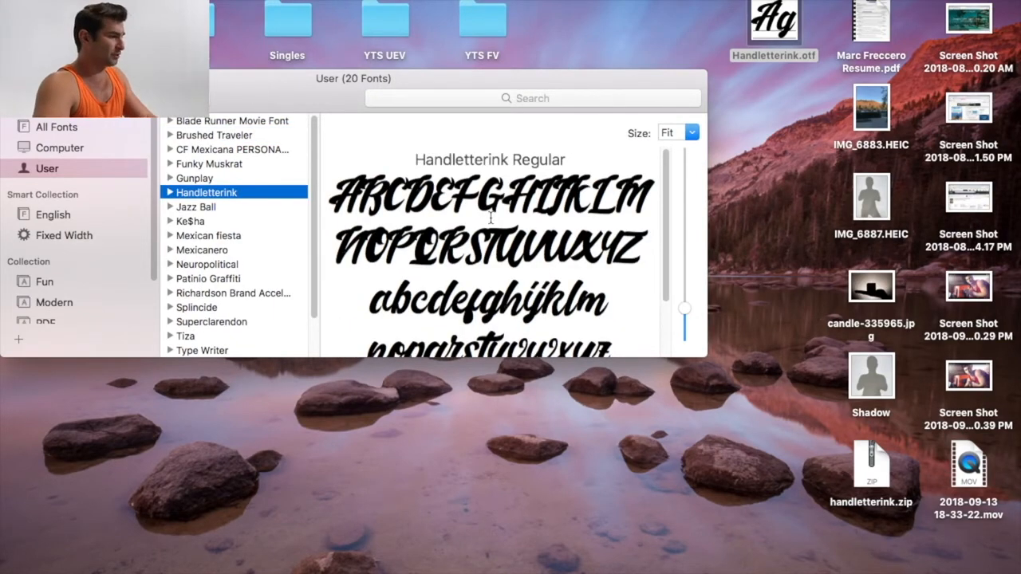
pyautogui.press('super+q')
# Step: Reopen the Shadow image from the desktop, widen its window and fit the whole picture in view
pyautogui.click(764, 367)
pyautogui.doubleClick(866, 363)
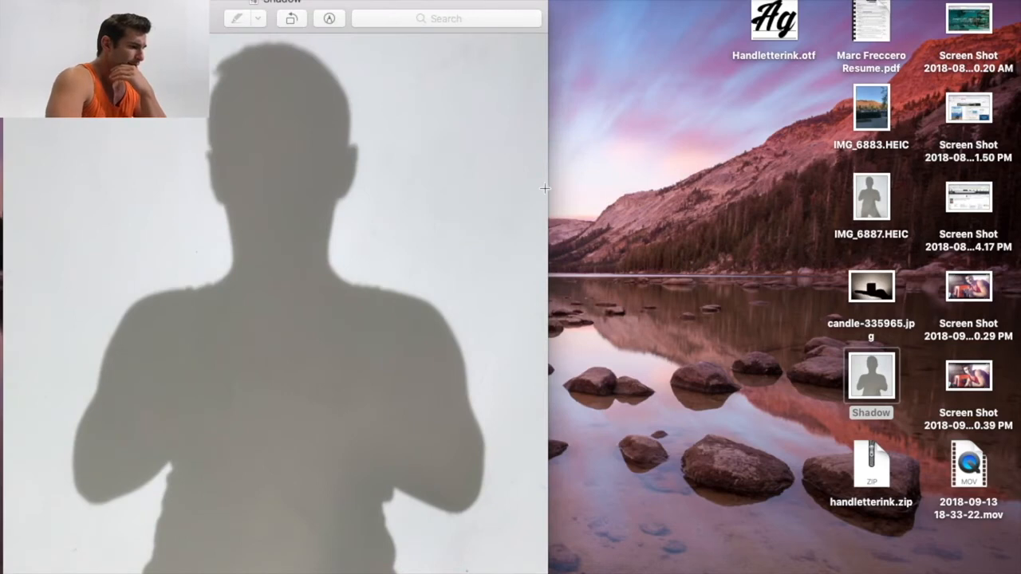
pyautogui.moveTo(545, 188); pyautogui.dragTo(765, 188)
pyautogui.press('super+minus')
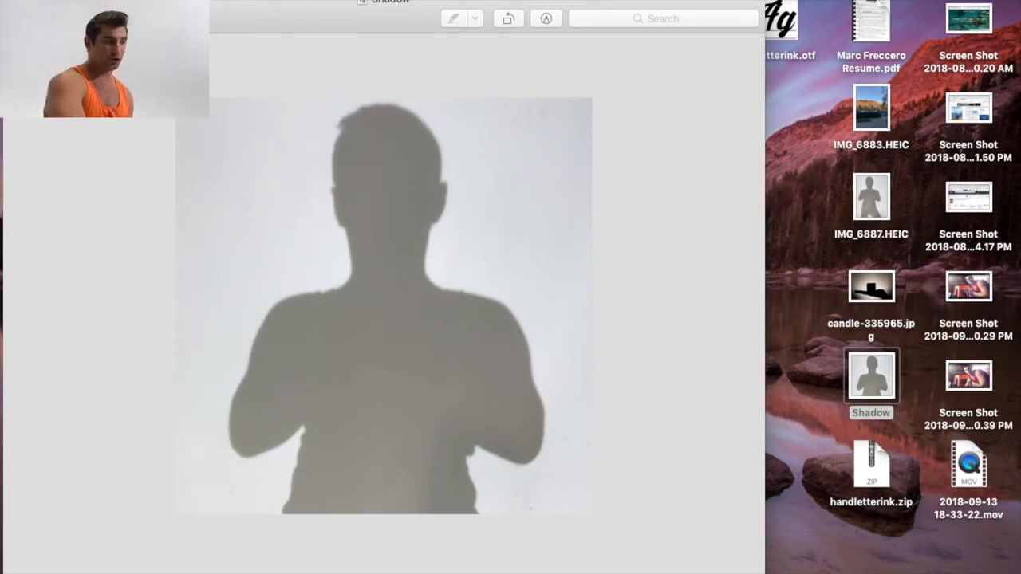
# Step: Show the markup tools and add a text box reading "Shadow" to the silhouette image
pyautogui.click(549, 17)
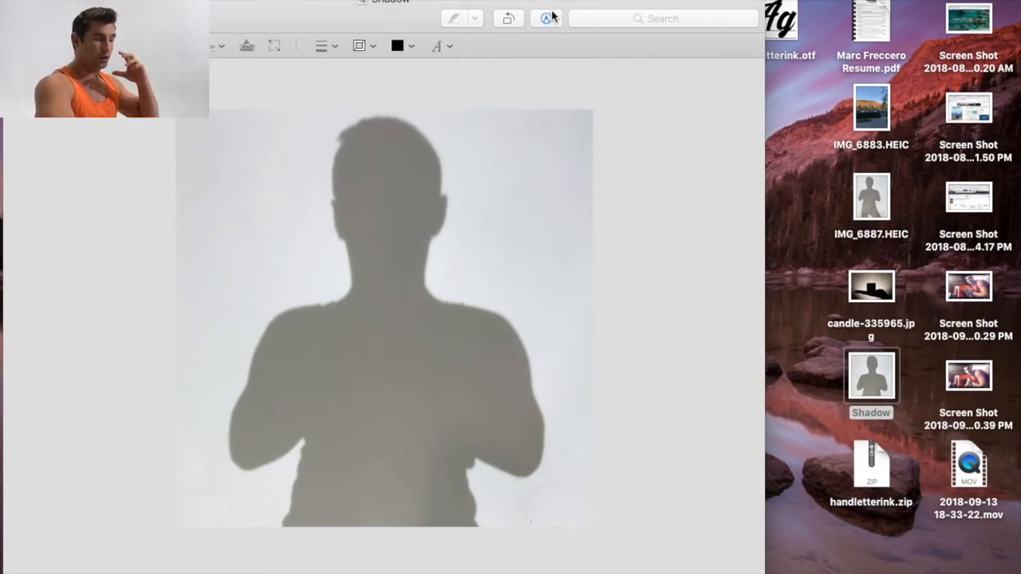
pyautogui.click(183, 46)
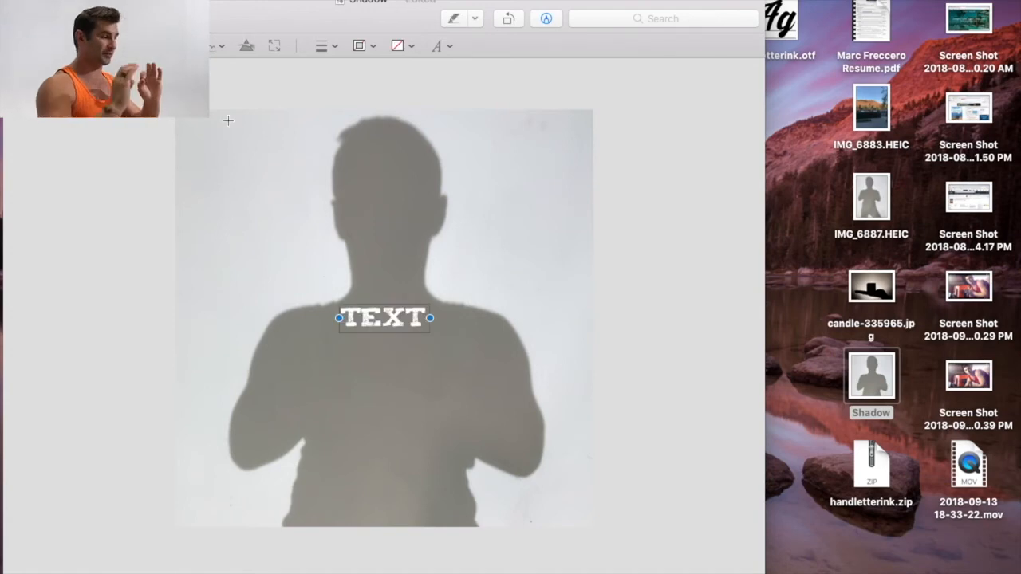
pyautogui.write('SHADOW')
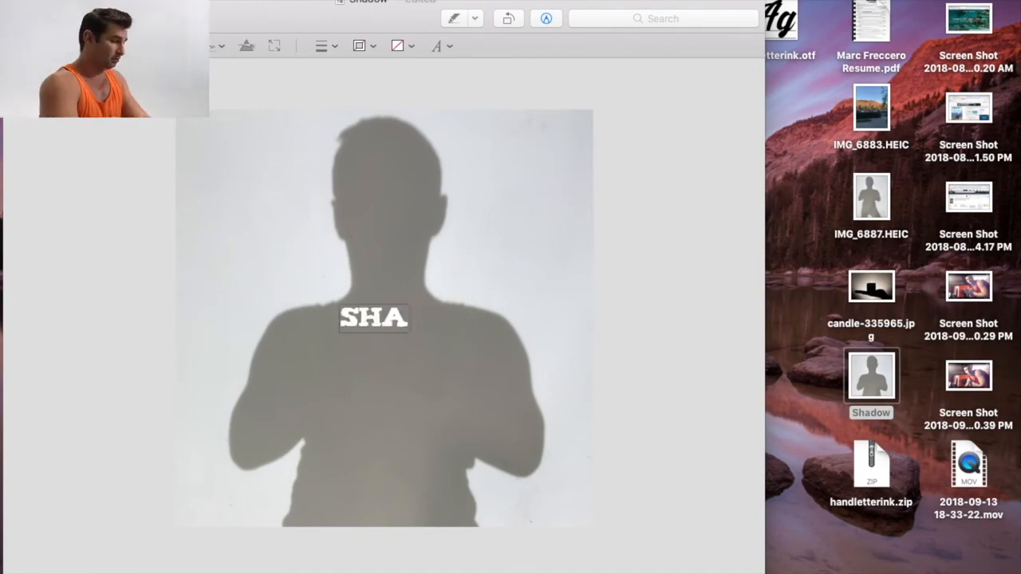
# Step: Set the title text's font to Handletterink, then widen its text box and place it lower on the chest
pyautogui.press('super+a')
pyautogui.click(446, 48)
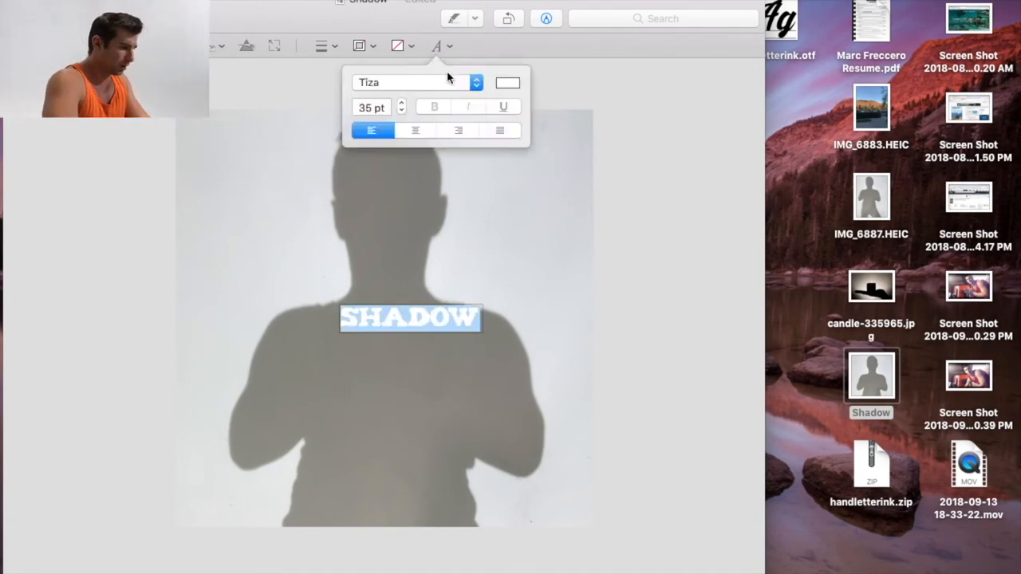
pyautogui.click(444, 82)
pyautogui.scroll(10, 451, 200)
pyautogui.click(447, 169)
pyautogui.click(376, 319)
pyautogui.moveTo(377, 319); pyautogui.dragTo(509, 359)
pyautogui.click(418, 276)
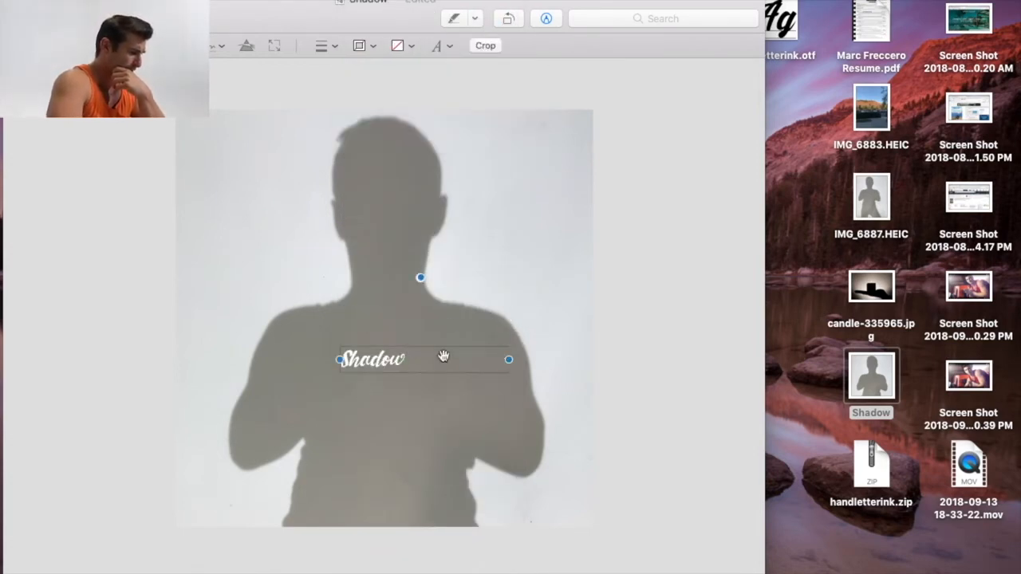
# Step: Set the size of the Shadow title text to 70 pt
pyautogui.doubleClick(386, 361)
pyautogui.click(447, 49)
pyautogui.doubleClick(368, 107)
pyautogui.write('70')
pyautogui.press('Return')
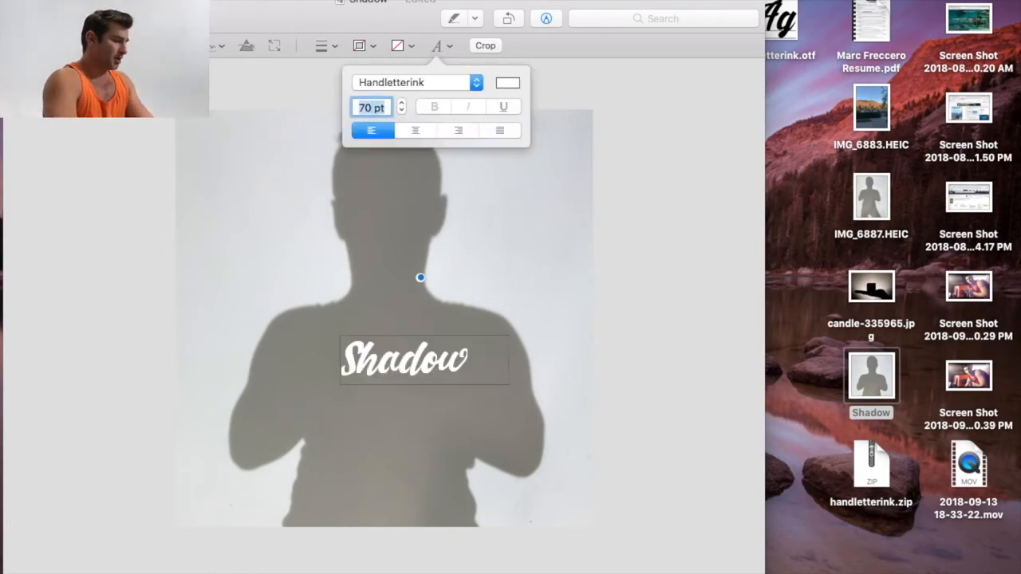
pyautogui.click(178, 336)
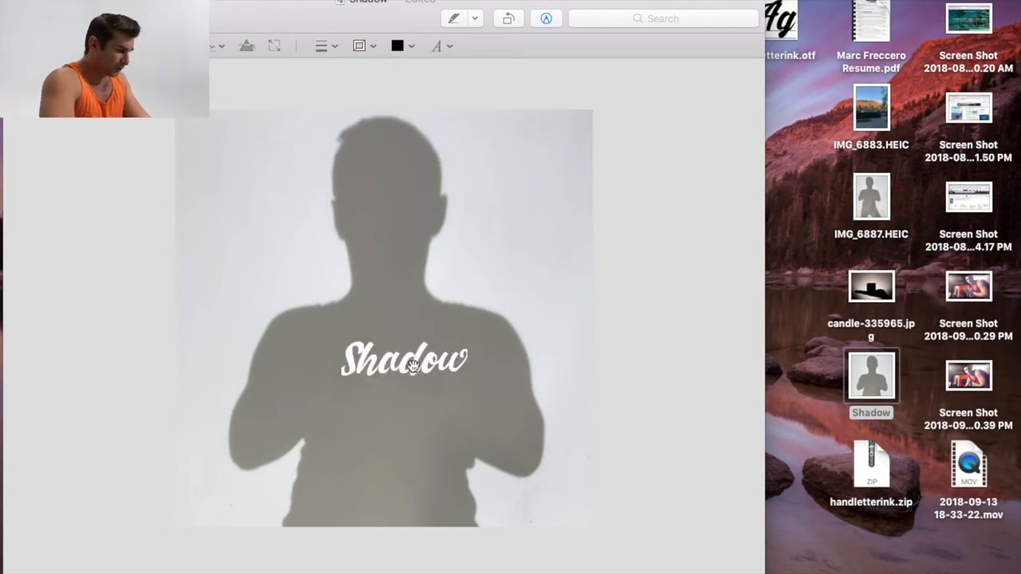
# Step: Center-align the Shadow title within its text box
pyautogui.doubleClick(463, 364)
pyautogui.press('BackSpace')
pyautogui.press('super+z')
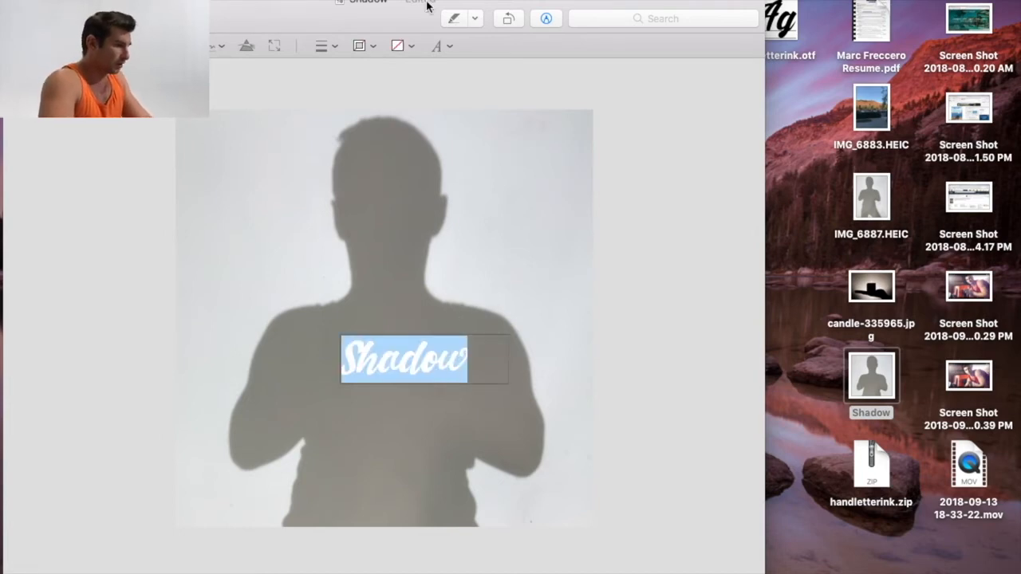
pyautogui.click(439, 45)
pyautogui.click(415, 130)
pyautogui.click(487, 367)
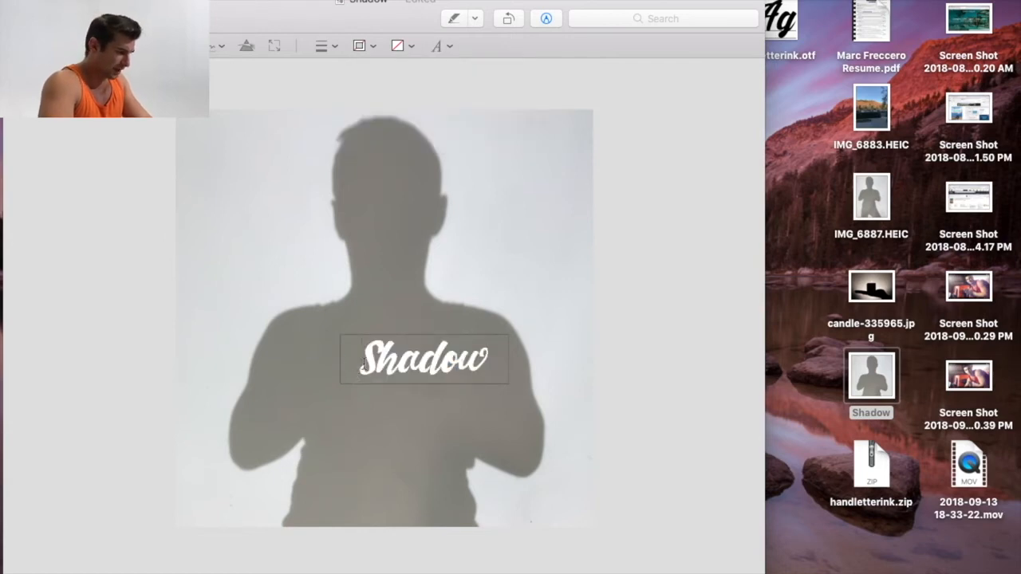
pyautogui.click(568, 363)
# Step: Move the Shadow title so it sits centered on the silhouette's chest, and deselect it
pyautogui.click(457, 367)
pyautogui.moveTo(457, 367); pyautogui.dragTo(429, 363)
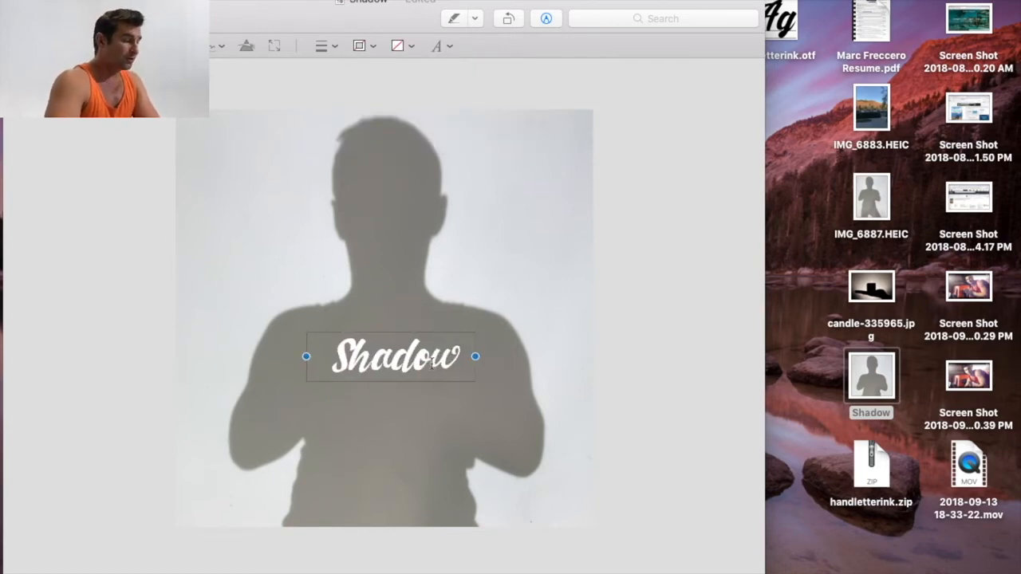
pyautogui.click(479, 266)
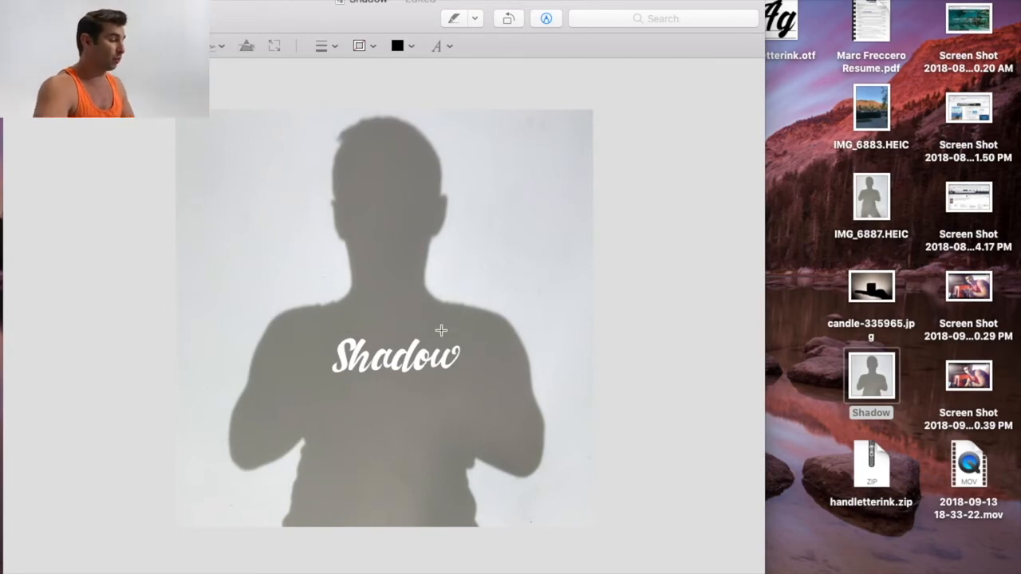
# Step: Try the Shadow title in the photo's upper-left corner and bring it back onto the silhouette's chest
pyautogui.moveTo(420, 340); pyautogui.dragTo(268, 136)
pyautogui.click(277, 193)
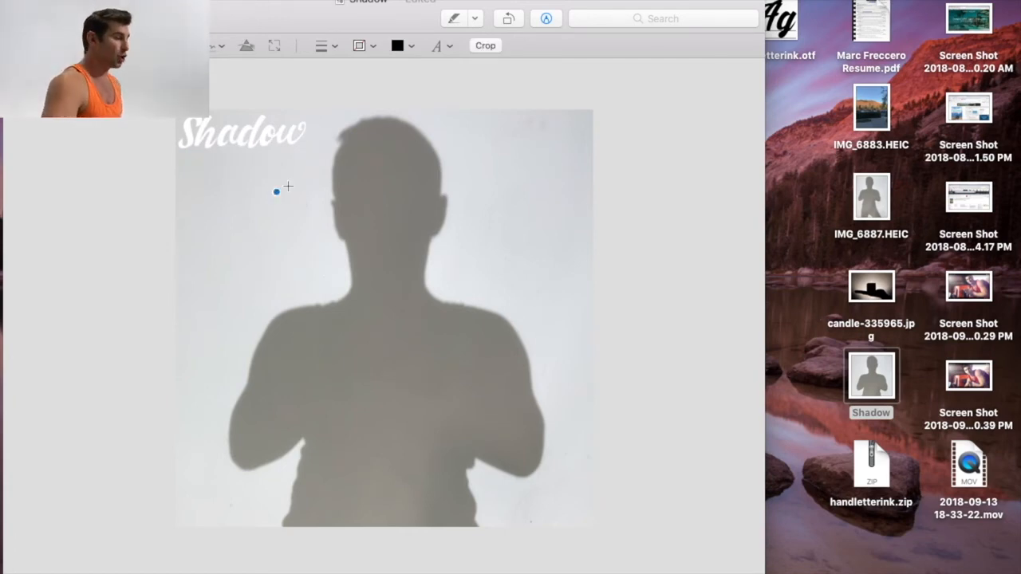
pyautogui.moveTo(258, 144); pyautogui.dragTo(394, 380)
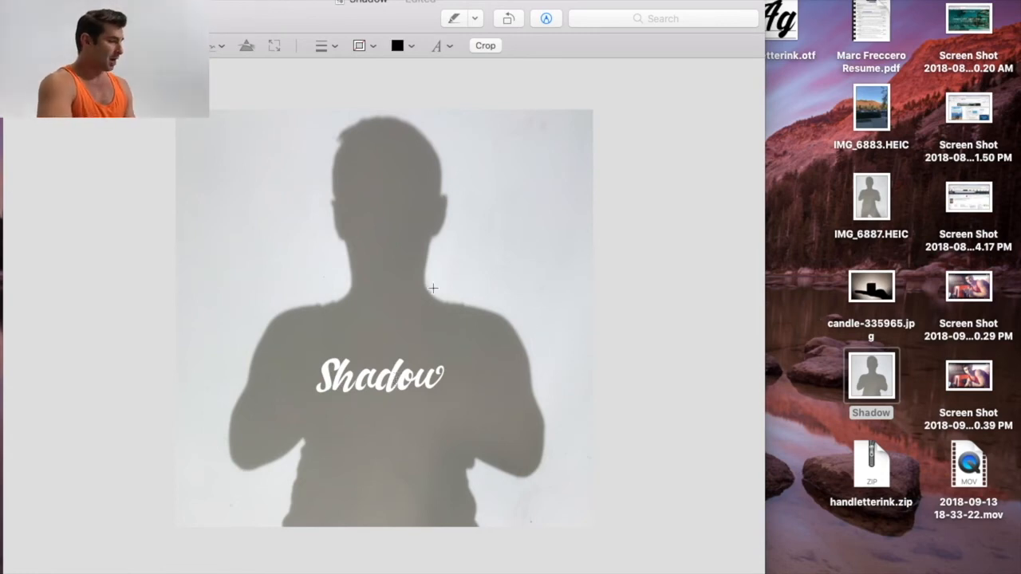
# Step: Set the size of the Shadow title text to 100 pt
pyautogui.doubleClick(383, 378)
pyautogui.click(441, 45)
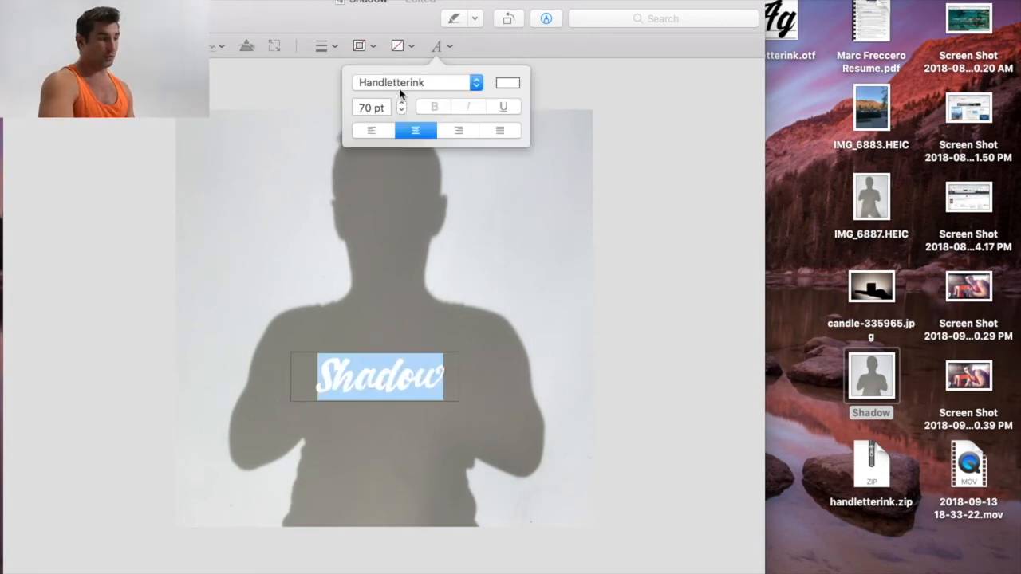
pyautogui.doubleClick(368, 107)
pyautogui.write('10')
pyautogui.press('Return')
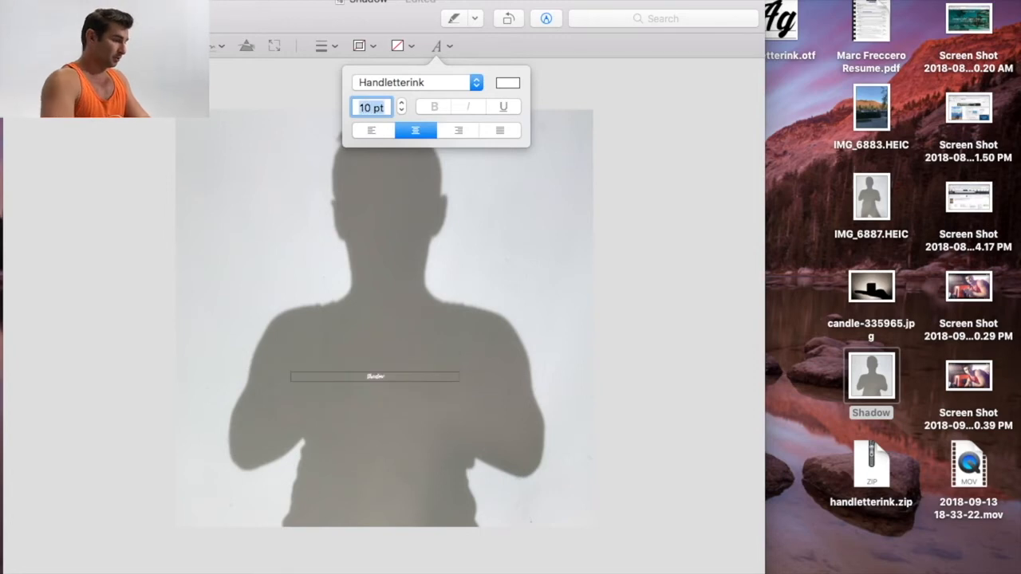
pyautogui.write('100')
pyautogui.press('Return')
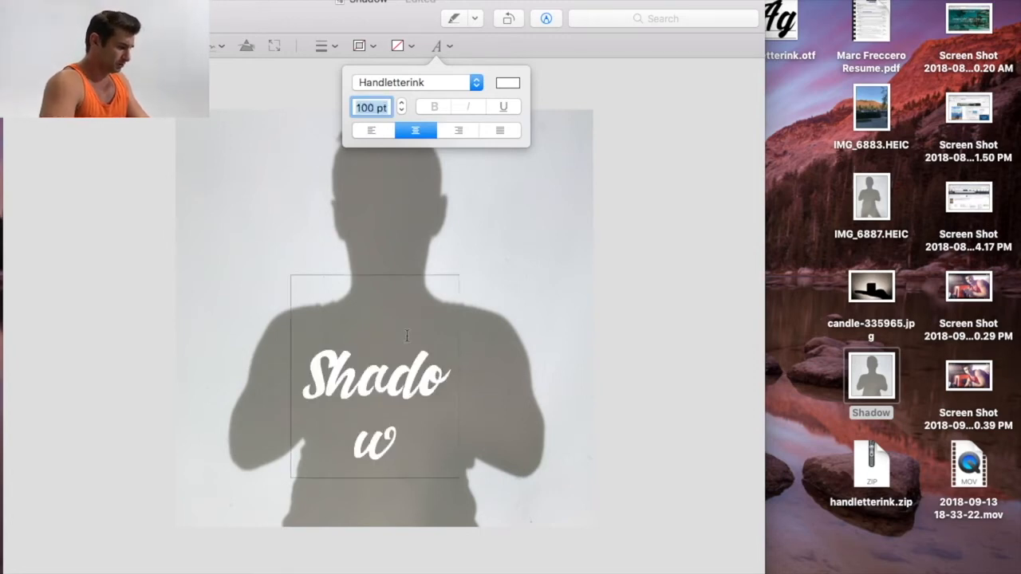
# Step: Widen the Shadow title's text box so the word fits on one line, and reposition it centered on the chest
pyautogui.click(536, 343)
pyautogui.click(409, 385)
pyautogui.click(540, 262)
pyautogui.moveTo(459, 379)
pyautogui.mouseDown()
pyautogui.moveTo(506, 375)
pyautogui.moveTo(433, 371)
pyautogui.moveTo(433, 357)
pyautogui.mouseUp()
pyautogui.click(495, 248)
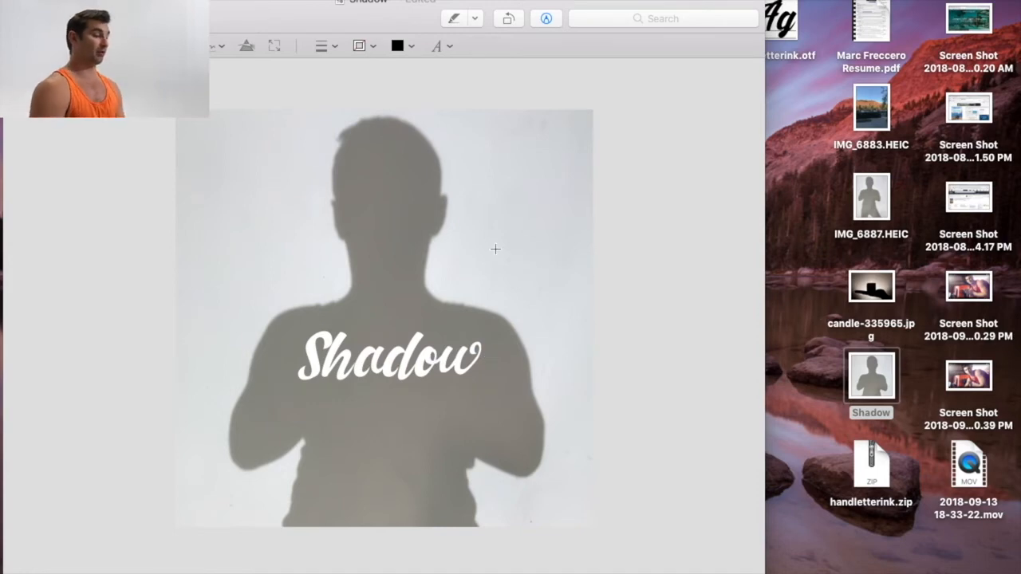
# Step: Check the Shadow title's size and centering against the silhouette's chest with its text box selected and deselected
pyautogui.doubleClick(470, 367)
pyautogui.click(478, 365)
pyautogui.click(523, 259)
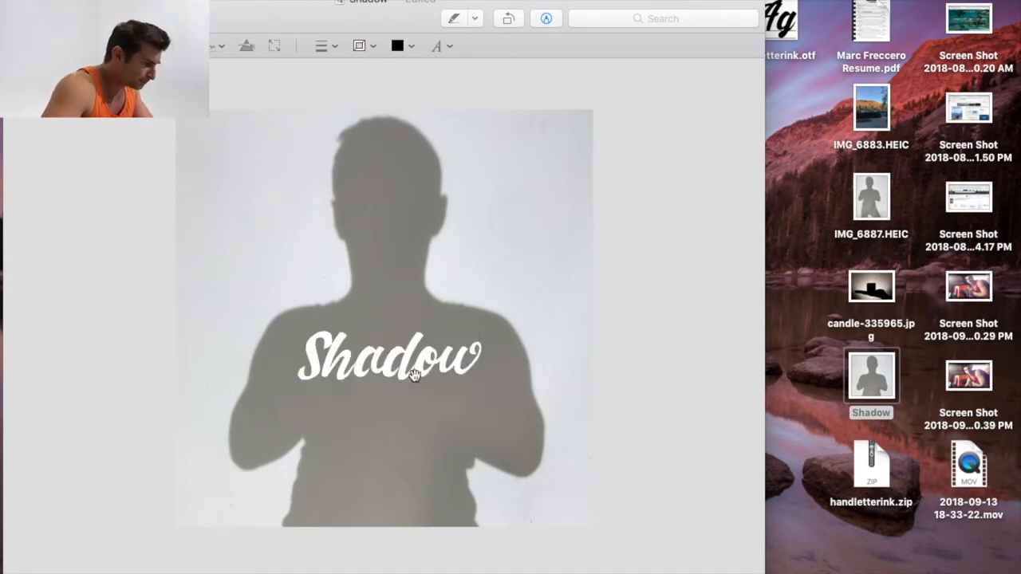
pyautogui.click(412, 373)
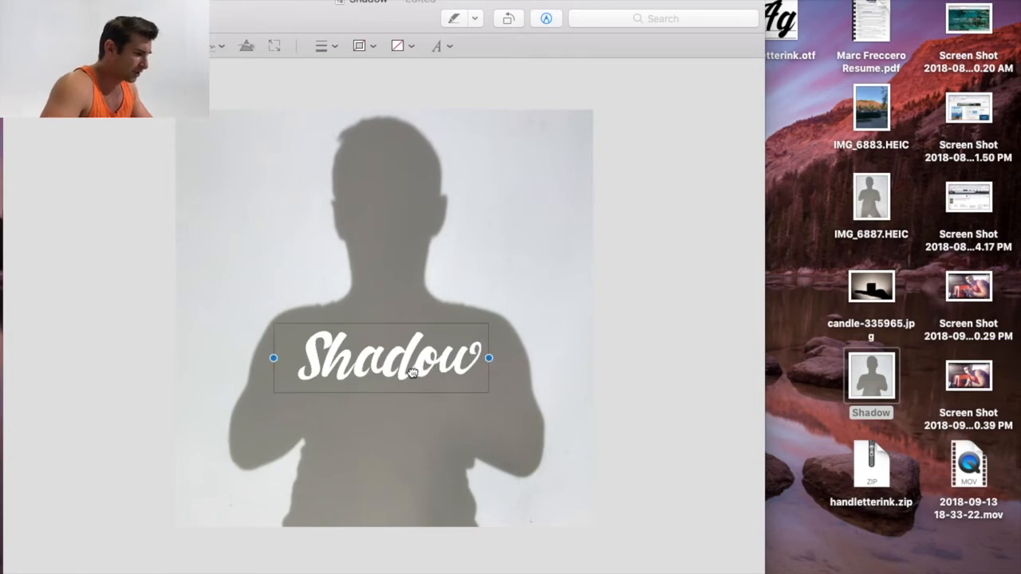
pyautogui.click(518, 248)
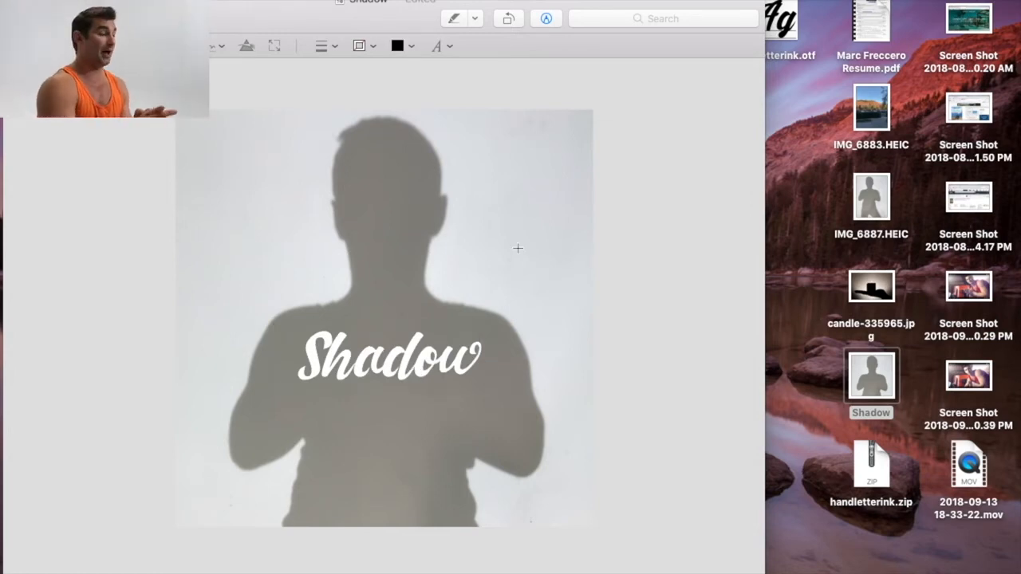
pyautogui.click(418, 362)
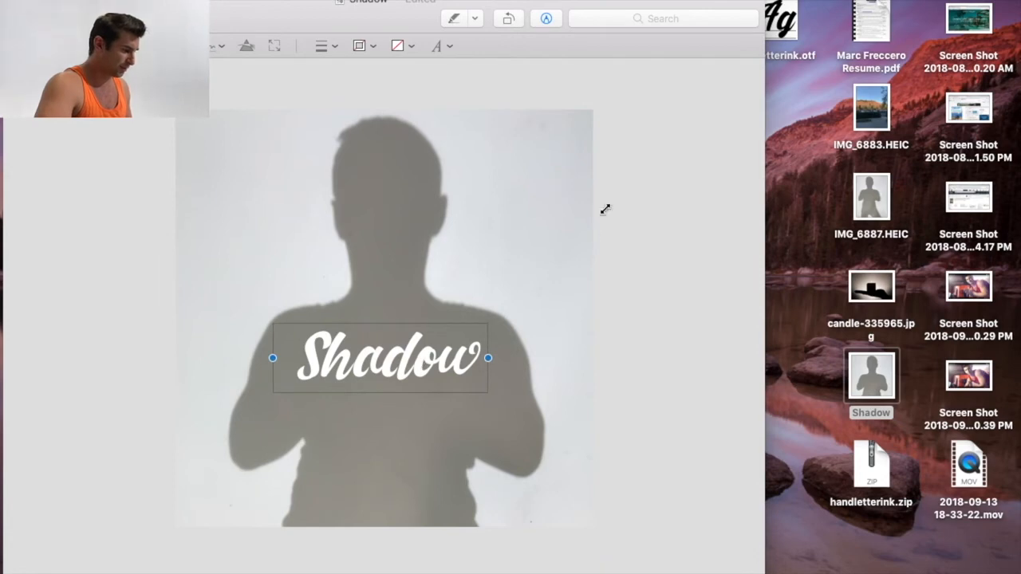
pyautogui.click(543, 243)
pyautogui.click(416, 365)
pyautogui.click(587, 180)
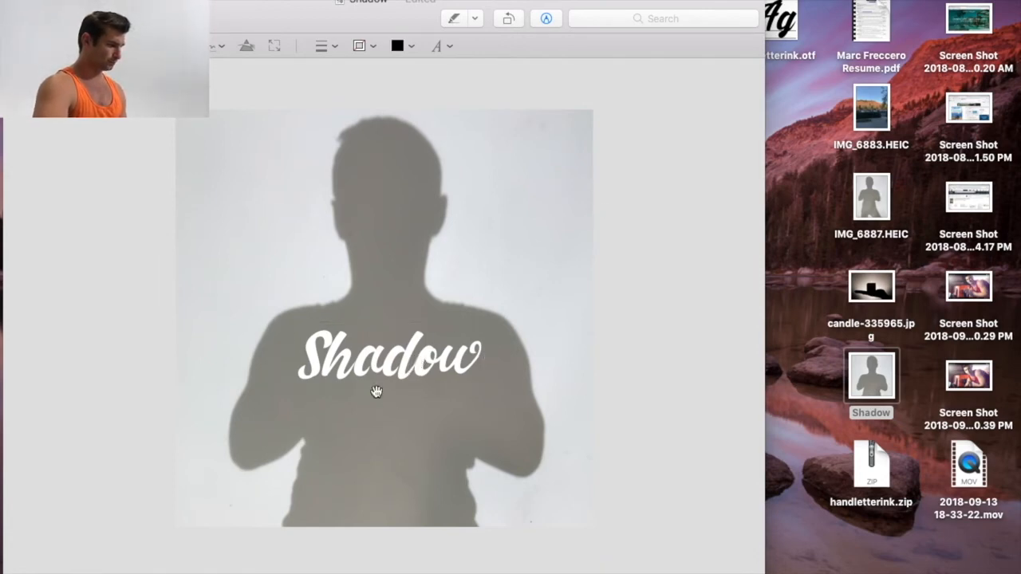
# Step: Set the size of the Shadow title text to 110 pt
pyautogui.doubleClick(391, 358)
pyautogui.click(438, 45)
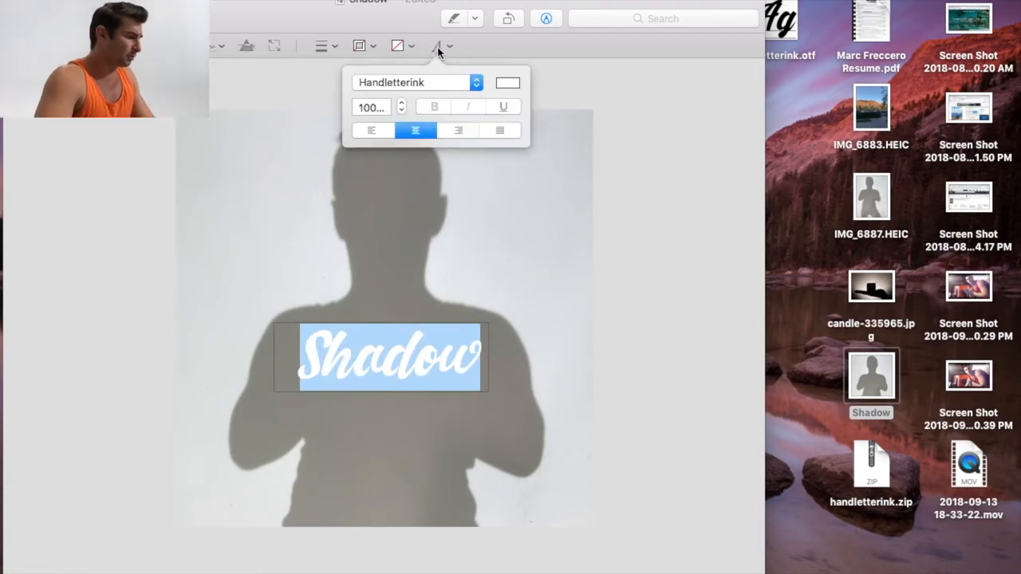
pyautogui.click(378, 111)
pyautogui.write('105')
pyautogui.press('BackSpace')
pyautogui.press('BackSpace')
pyautogui.write('10')
pyautogui.press('Return')
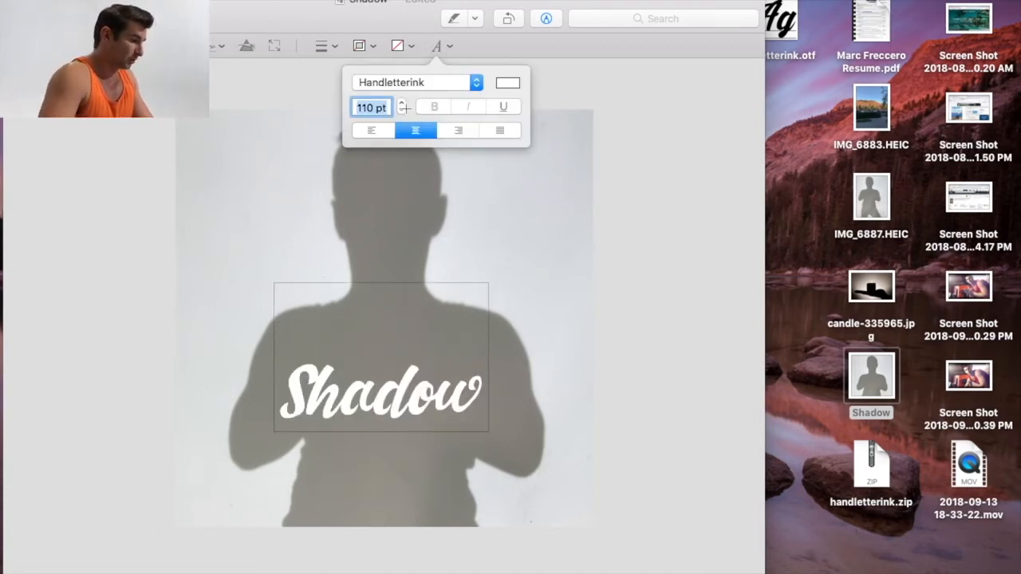
# Step: Move the enlarged Shadow title up so it sits centered across the chest, and deselect it
pyautogui.click(585, 333)
pyautogui.moveTo(421, 408); pyautogui.dragTo(431, 374)
pyautogui.click(546, 310)
pyautogui.click(461, 365)
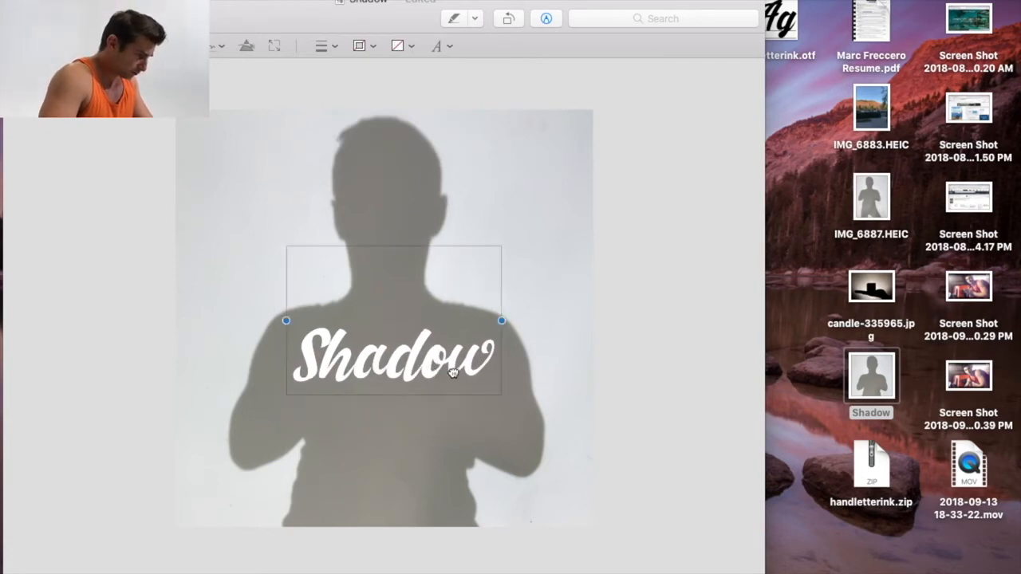
pyautogui.click(572, 238)
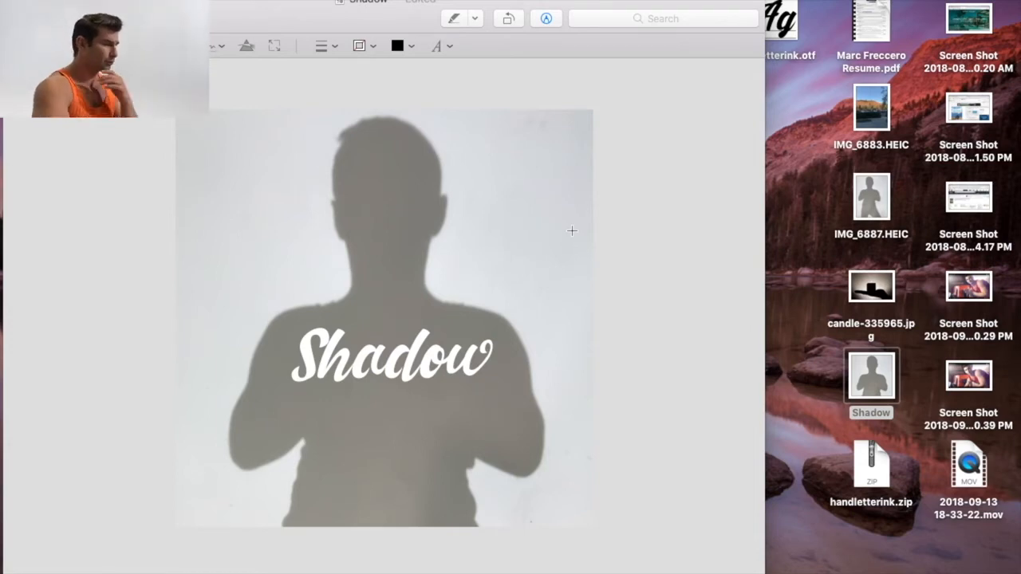
# Step: Examine the cover at thumbnail and larger sizes to judge how readable the Shadow title is
pyautogui.press('super+minus')
pyautogui.press('super+minus')
pyautogui.press('super+minus')
pyautogui.press('super+minus')
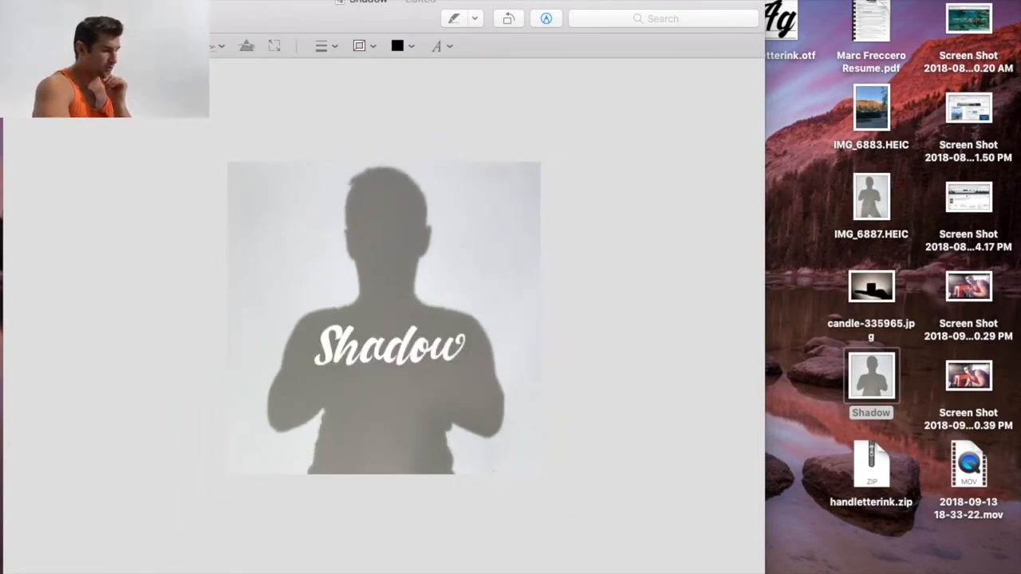
pyautogui.press('super+plus')
pyautogui.press('super+plus')
pyautogui.press('super+plus')
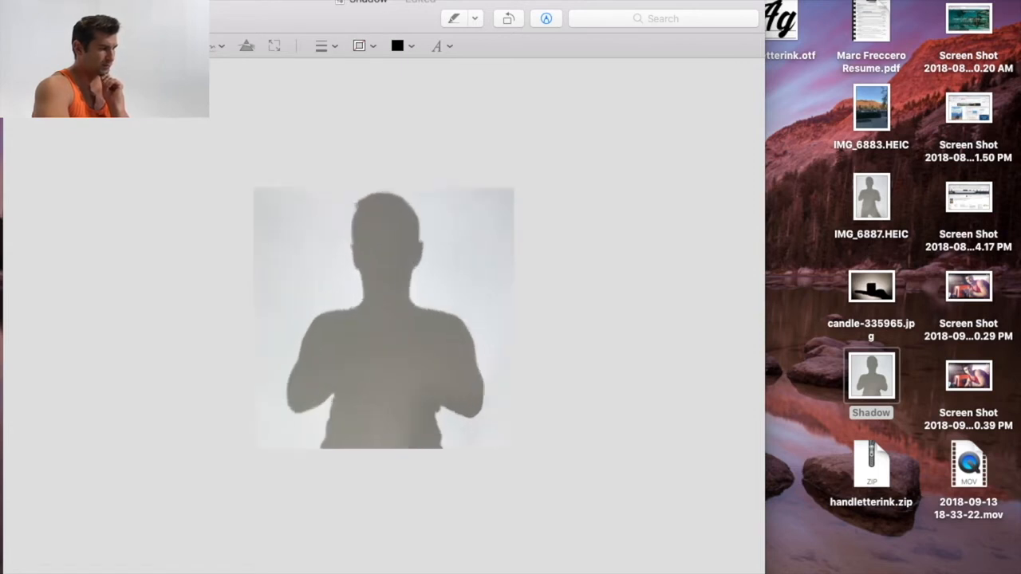
pyautogui.press('super+minus')
pyautogui.press('super+minus')
pyautogui.press('super+minus')
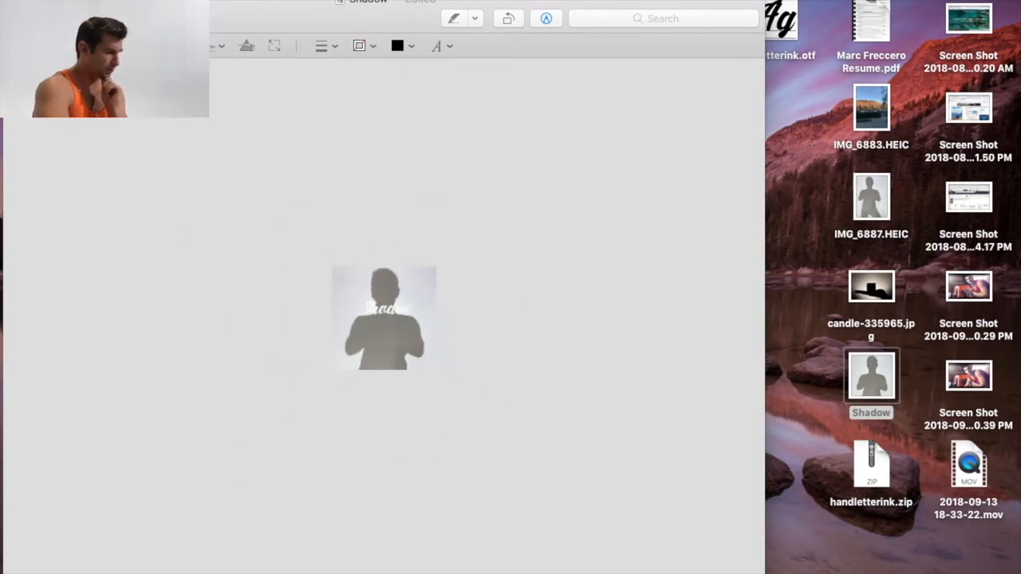
pyautogui.press('super+plus')
pyautogui.press('super+plus')
pyautogui.press('super+plus')
pyautogui.press('super+plus')
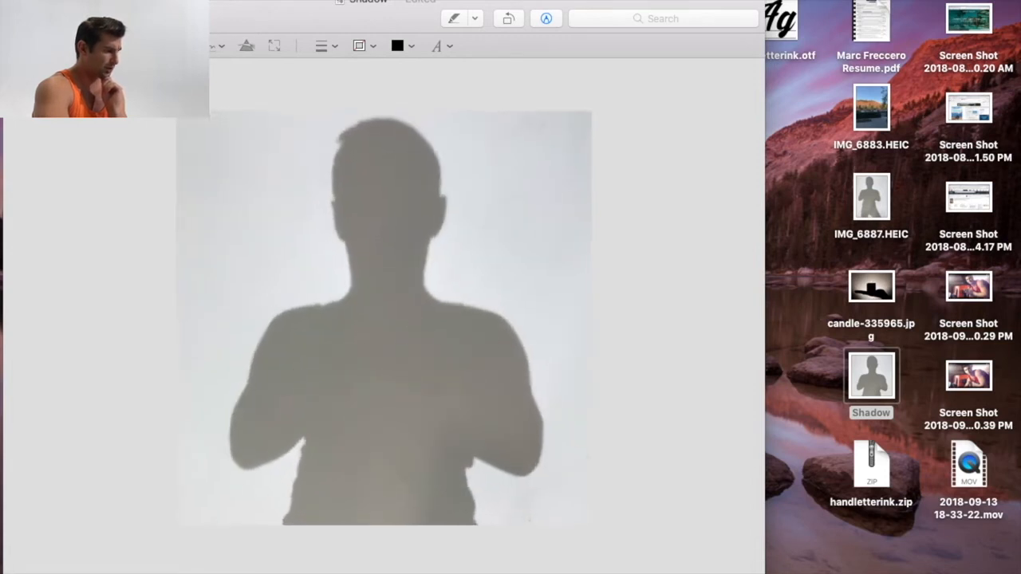
pyautogui.press('super+minus')
pyautogui.press('super+minus')
pyautogui.press('super+minus')
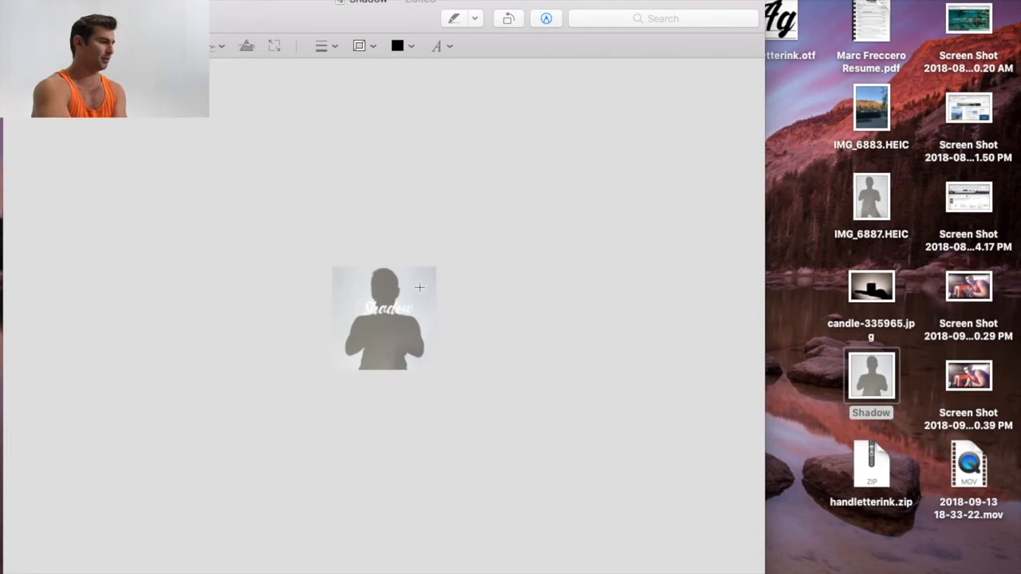
# Step: Fine-tune the Shadow title's position on the chest and deselect it
pyautogui.press('super+plus')
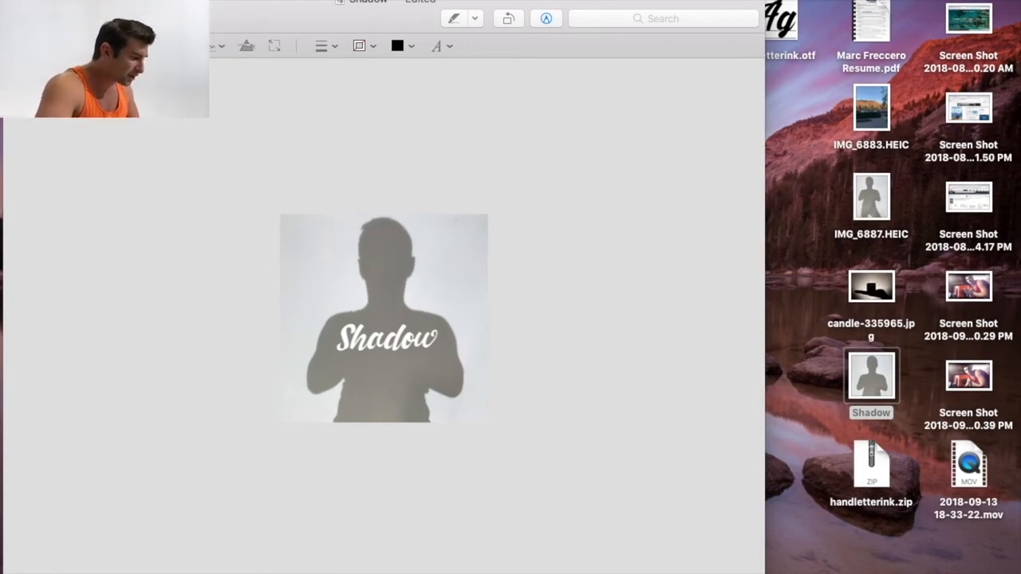
pyautogui.press('super+plus')
pyautogui.click(368, 357)
pyautogui.click(375, 384)
pyautogui.click(386, 369)
pyautogui.click(369, 439)
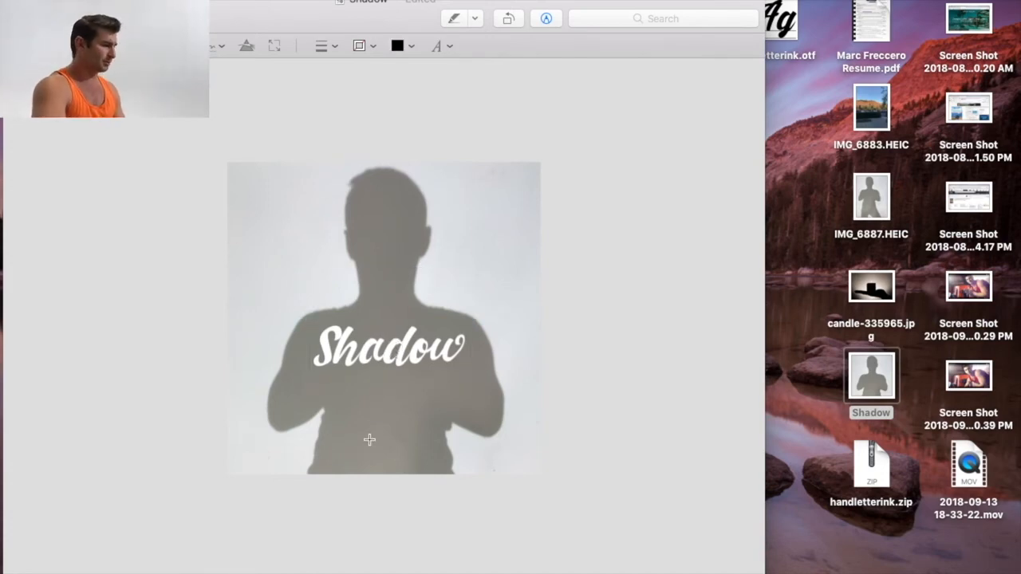
pyautogui.click(376, 342)
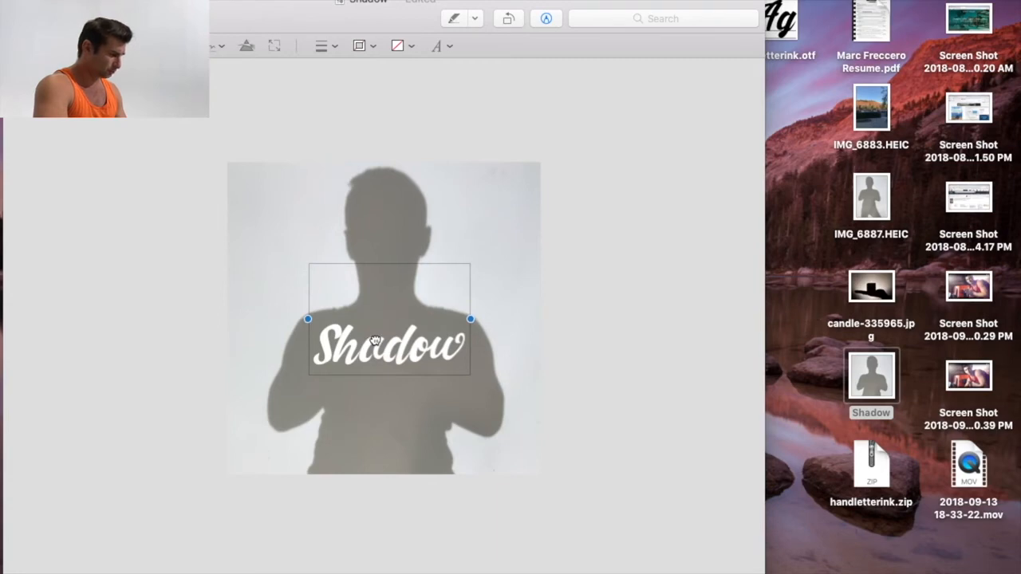
pyautogui.click(381, 405)
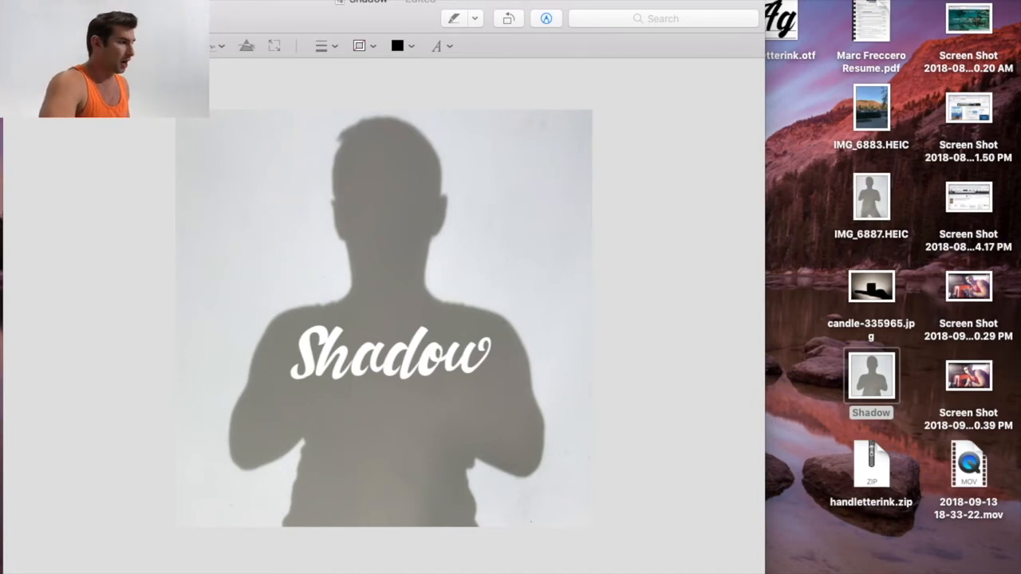
# Step: Add a second text box containing the artist's surname and place it below the Shadow title
pyautogui.click(183, 47)
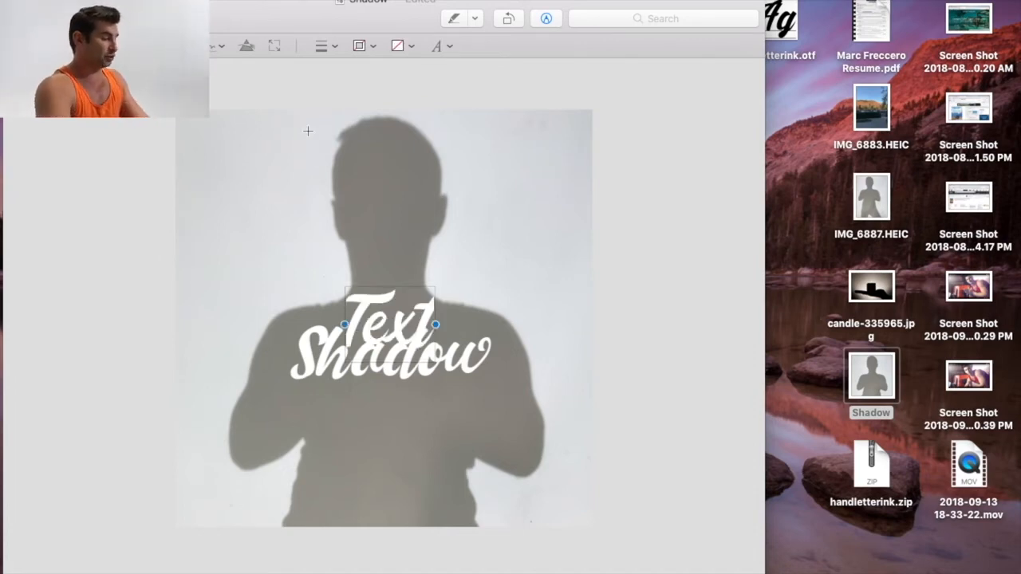
pyautogui.write('ere')
pyautogui.press('BackSpace')
pyautogui.press('BackSpace')
pyautogui.press('BackSpace')
pyautogui.write('Freccero')
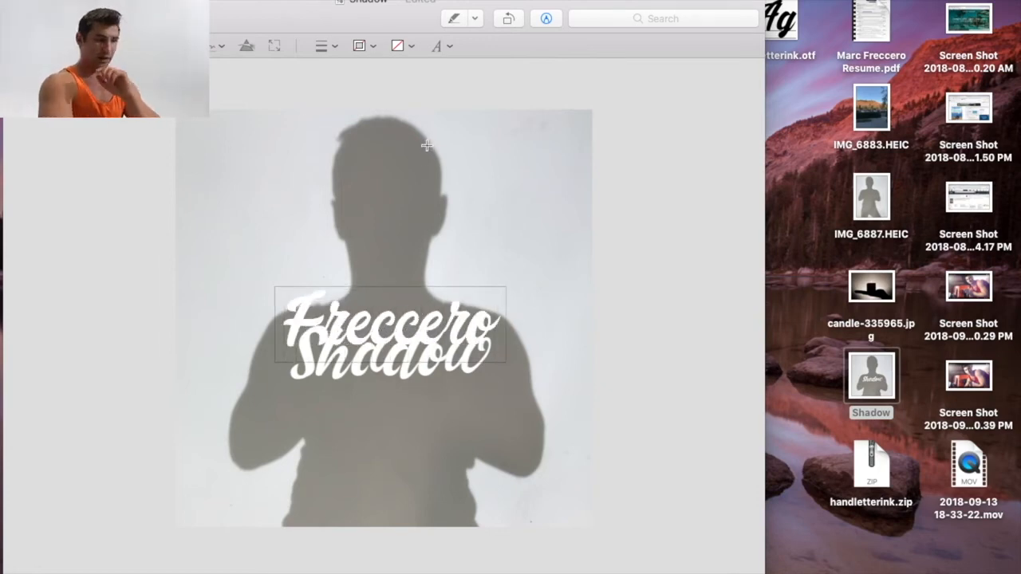
pyautogui.click(410, 219)
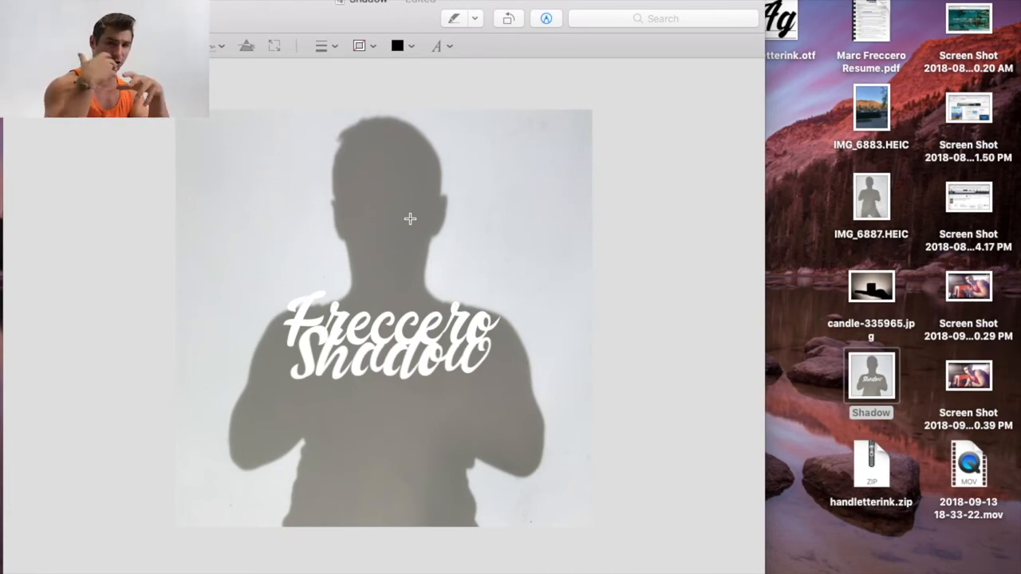
pyautogui.moveTo(357, 332); pyautogui.dragTo(358, 453)
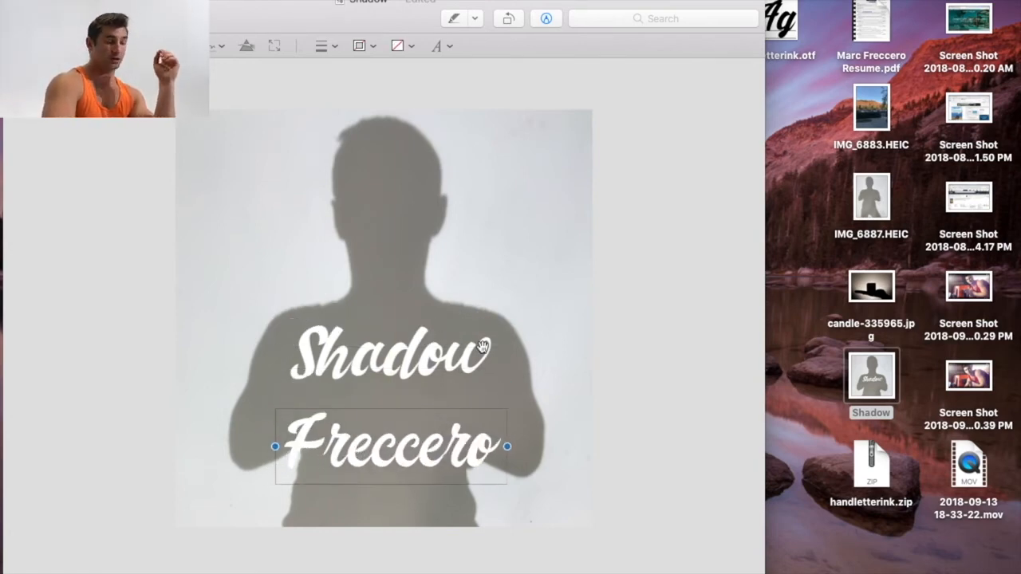
# Step: Set the artist surname text's font to Georgia
pyautogui.doubleClick(438, 440)
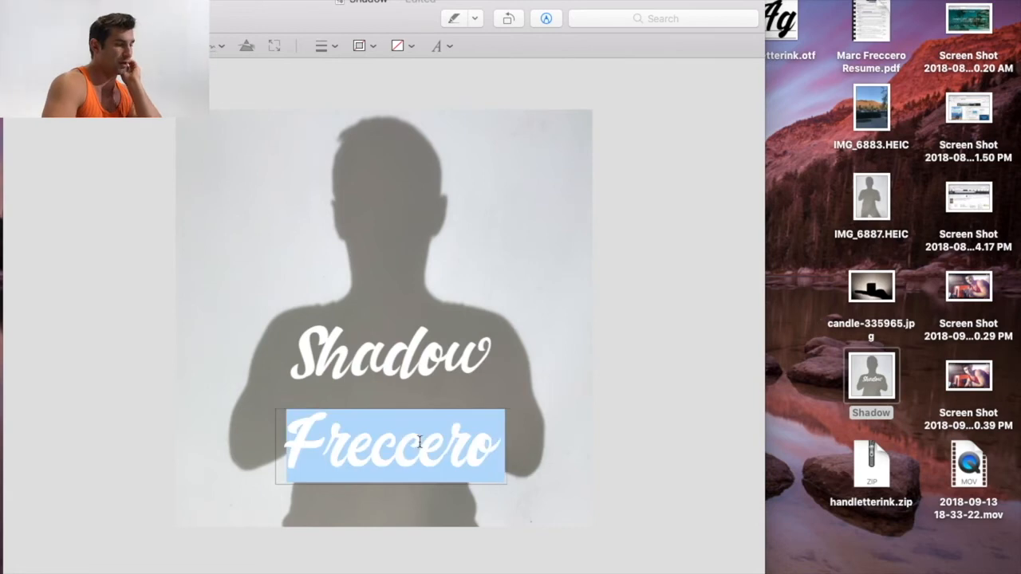
pyautogui.click(439, 48)
pyautogui.click(423, 82)
pyautogui.scroll(5, 394, 309)
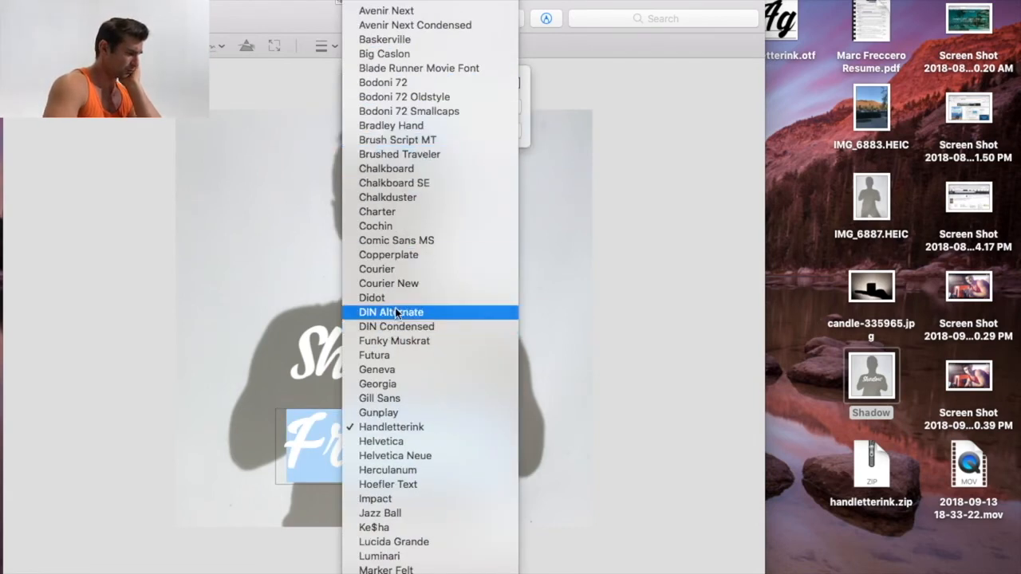
pyautogui.scroll(-2, 407, 311)
pyautogui.click(417, 312)
pyautogui.click(588, 360)
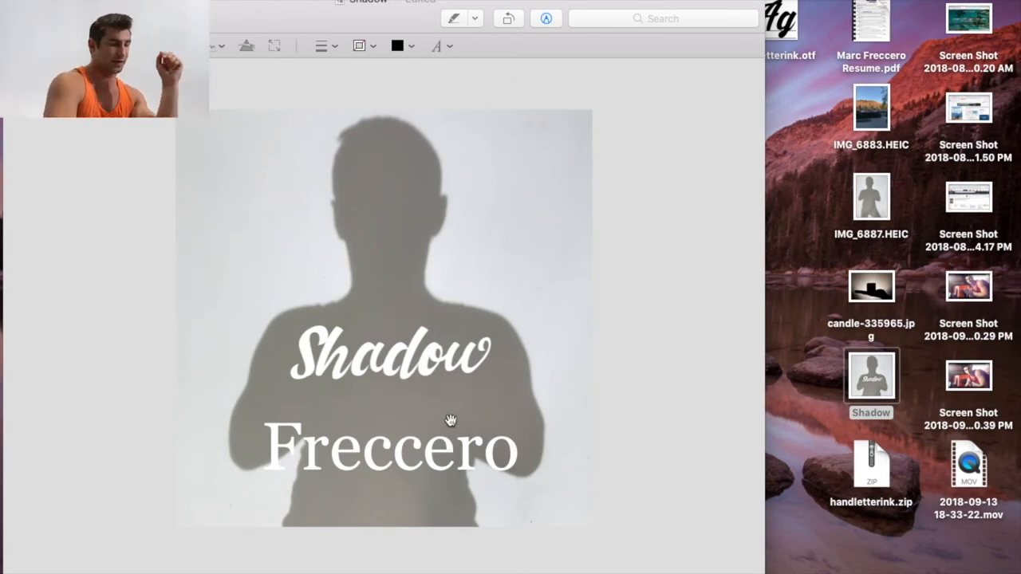
# Step: Change the artist surname text's font to Jazz Ball
pyautogui.doubleClick(424, 461)
pyautogui.click(438, 45)
pyautogui.click(439, 80)
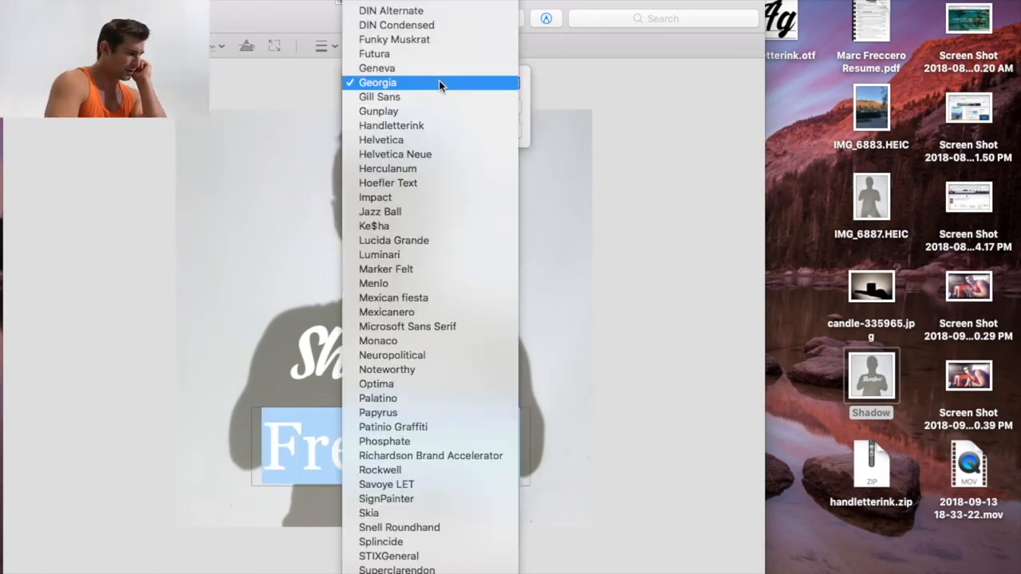
pyautogui.click(424, 211)
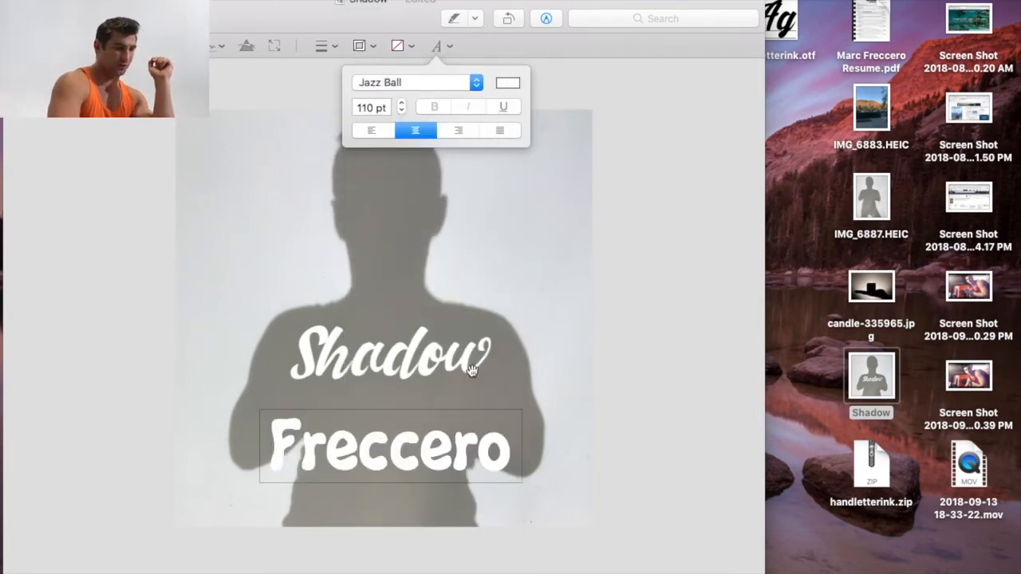
# Step: Look through the available fonts for the artist surname text
pyautogui.click(408, 458)
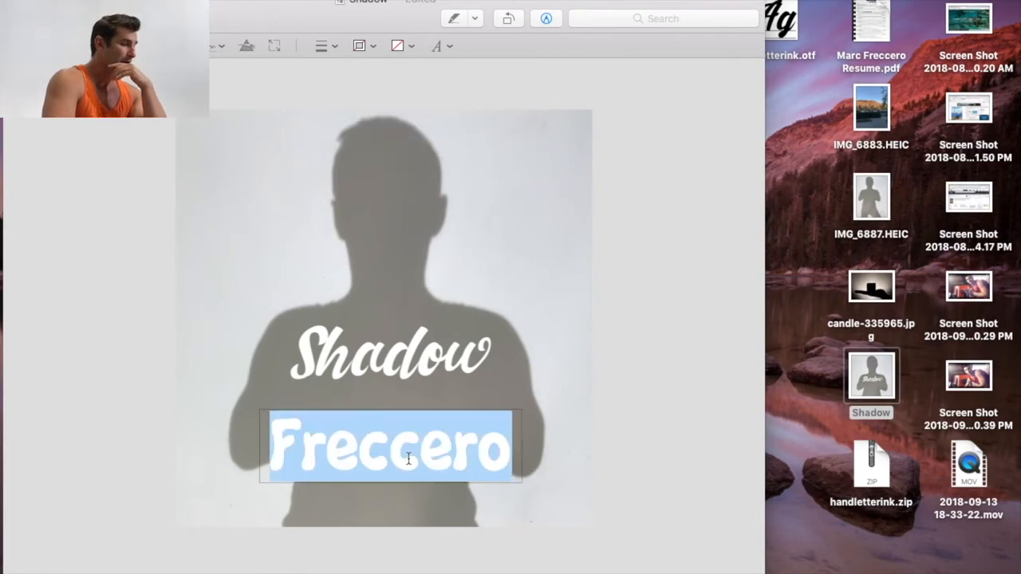
pyautogui.click(433, 48)
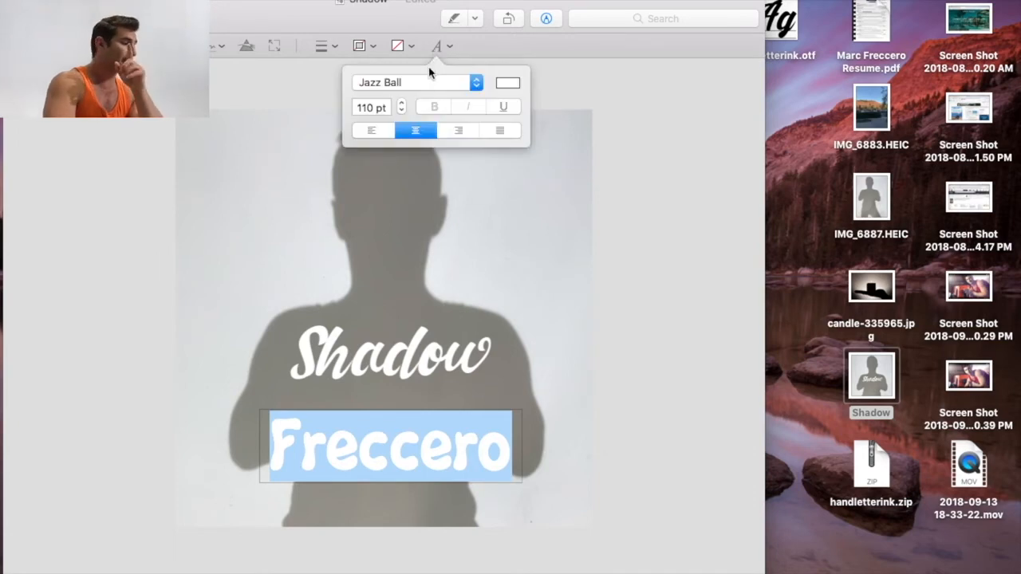
pyautogui.click(423, 86)
pyautogui.scroll(5, 424, 157)
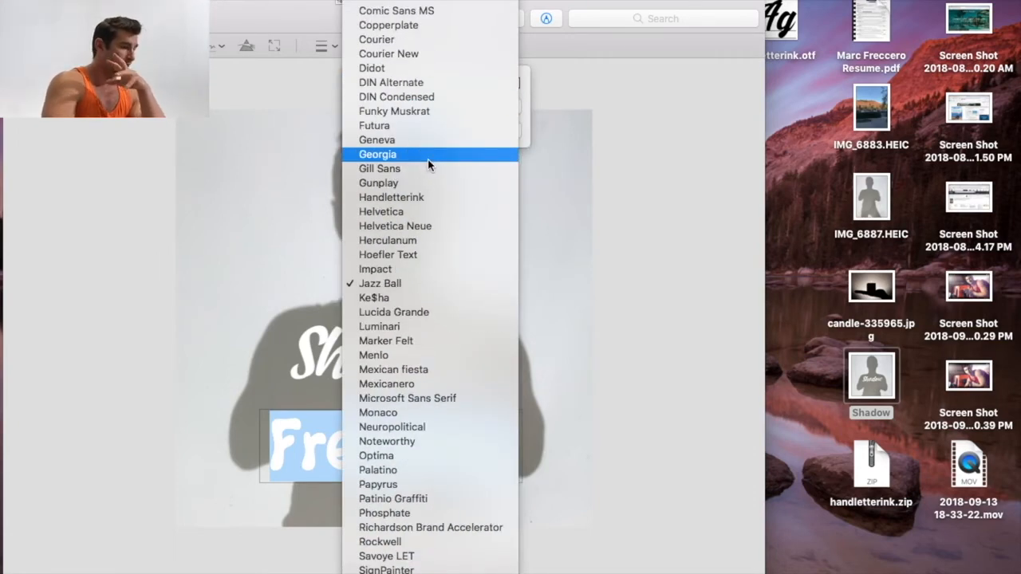
pyautogui.scroll(8, 439, 369)
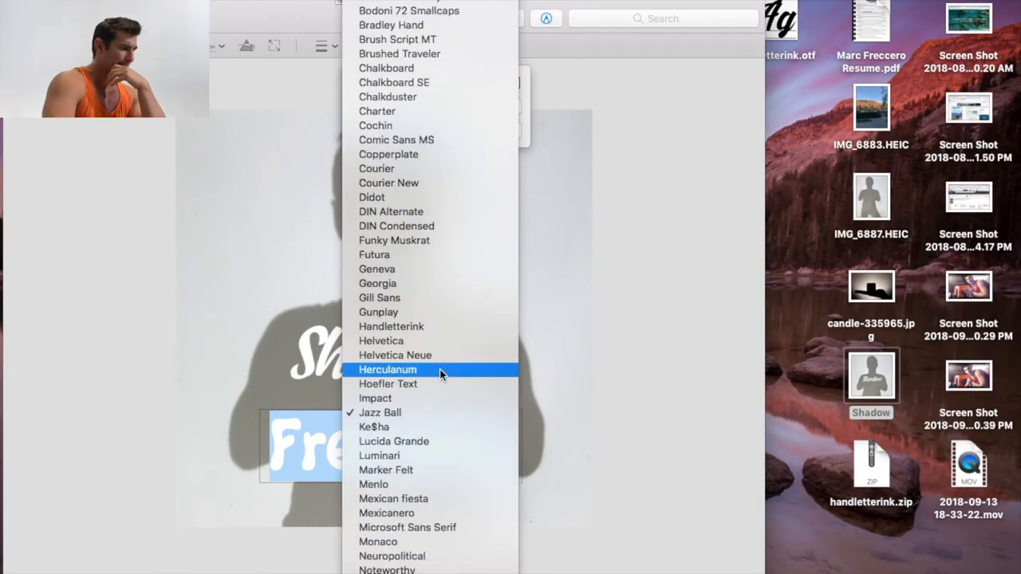
pyautogui.scroll(-12, 440, 370)
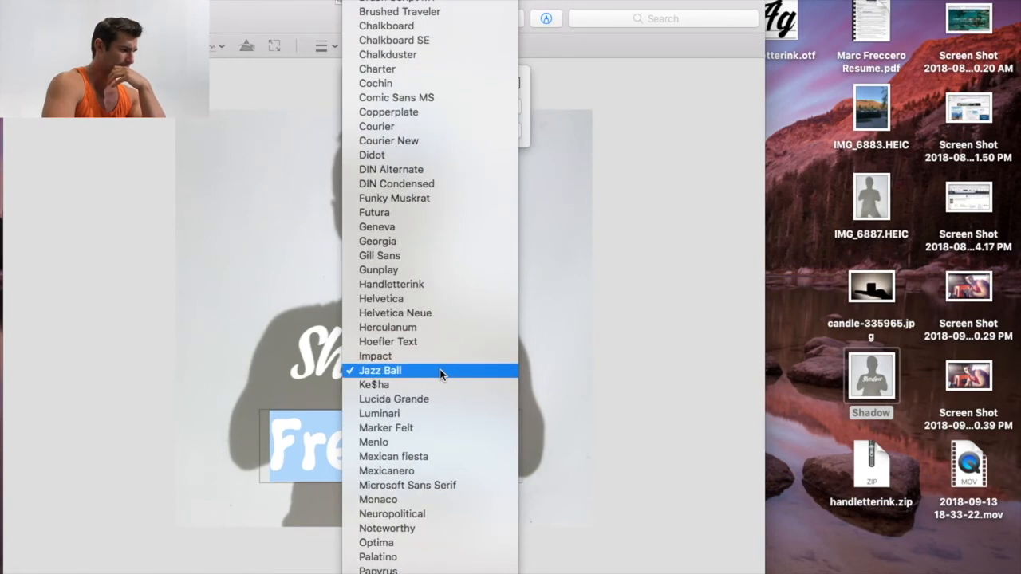
pyautogui.scroll(-1, 439, 369)
pyautogui.scroll(4, 440, 369)
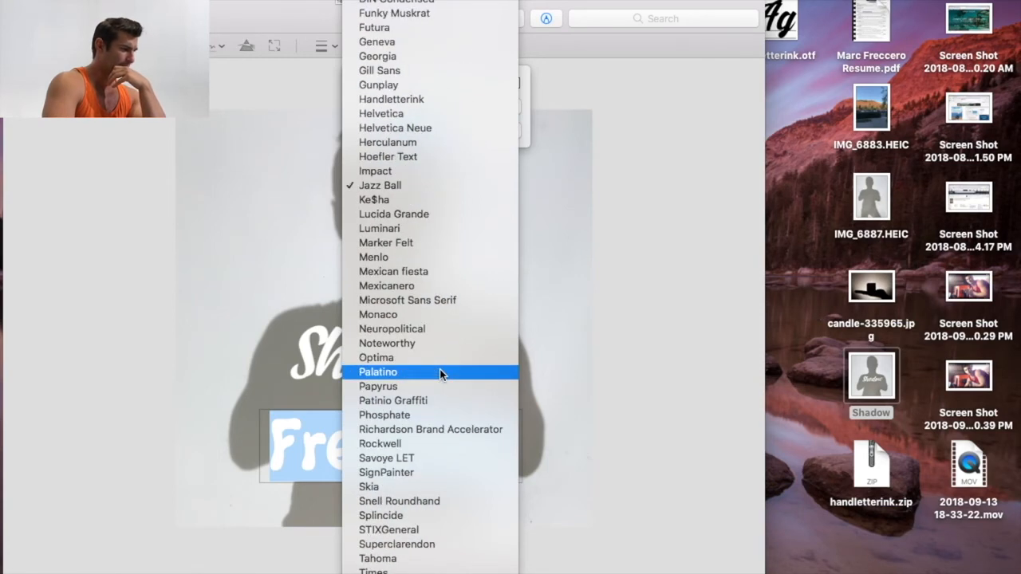
pyautogui.click(307, 221)
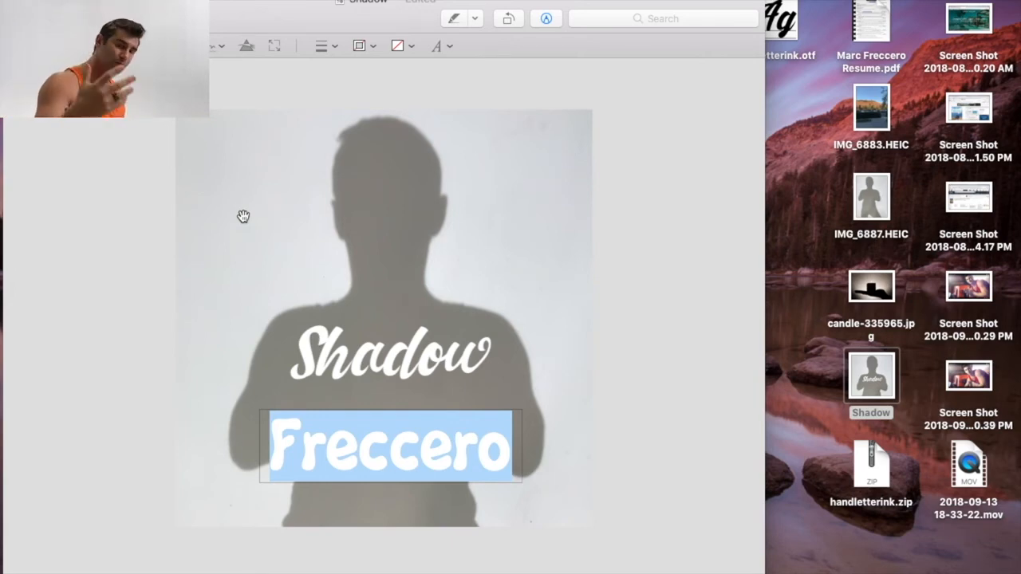
# Step: Set the artist surname text's font to Handletterink to match the Shadow title
pyautogui.click(447, 47)
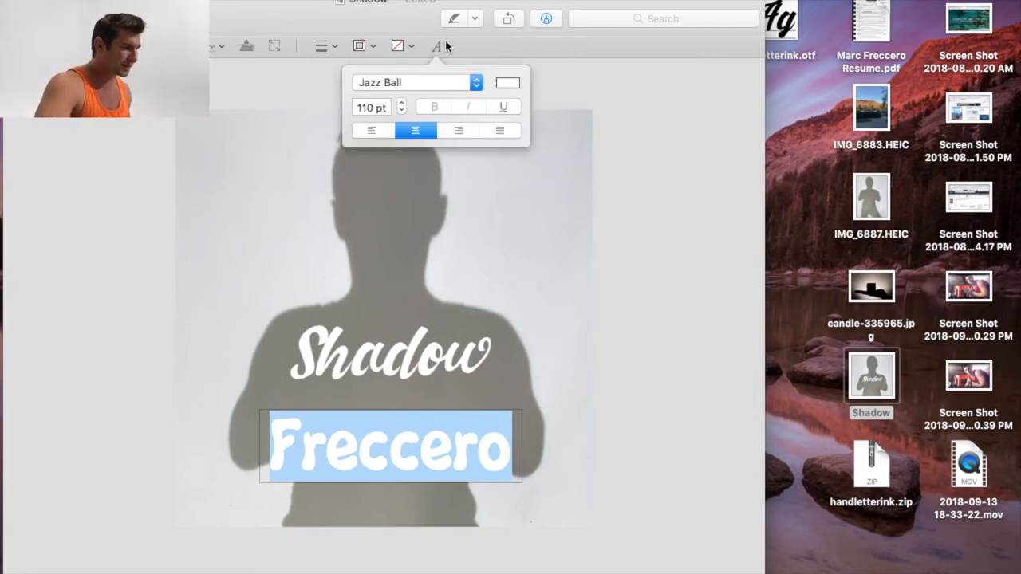
pyautogui.click(431, 82)
pyautogui.scroll(3, 440, 32)
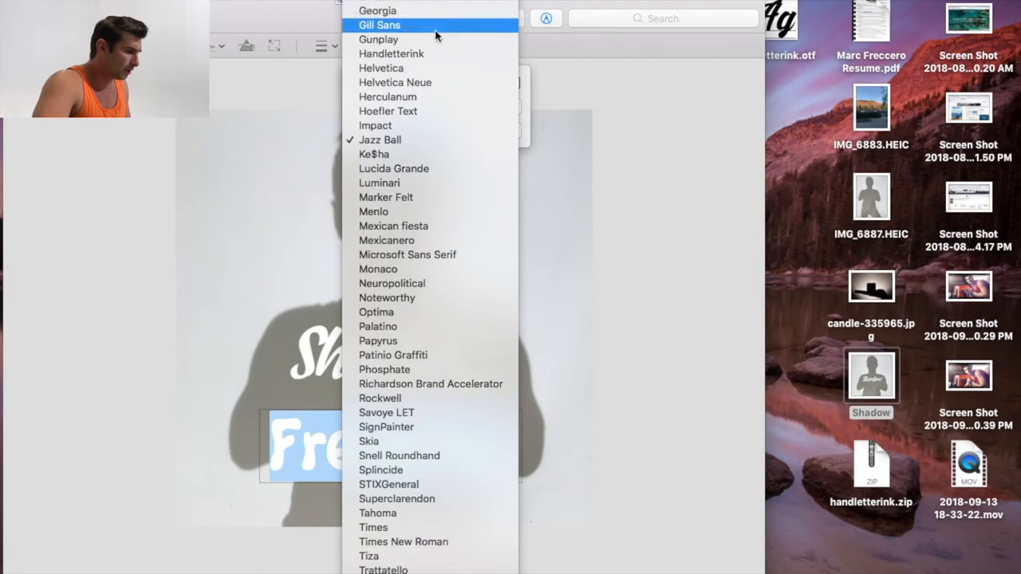
pyautogui.click(391, 46)
pyautogui.doubleClick(429, 435)
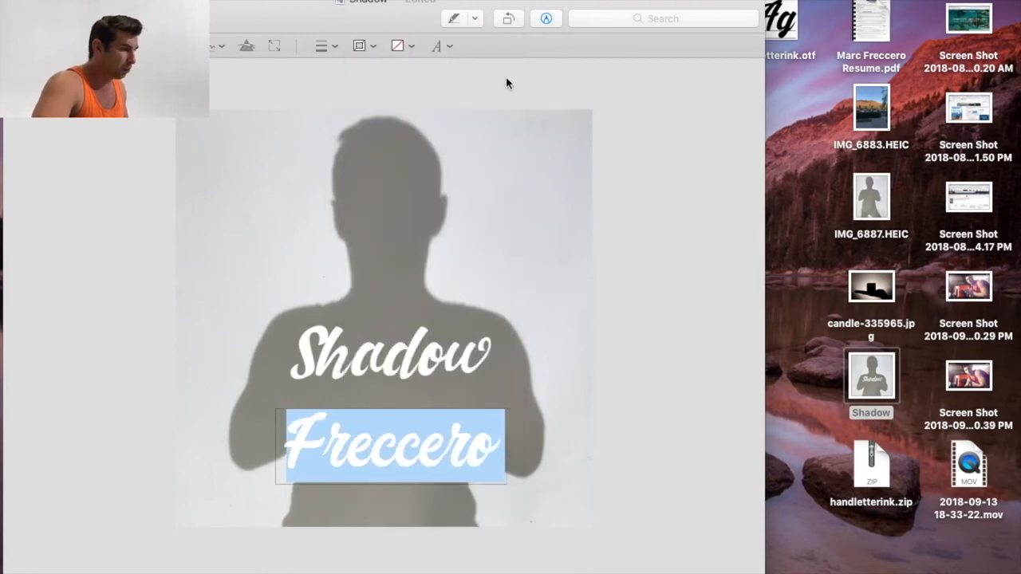
# Step: Try the artist surname text at 30, 40 and 50 pt, ending with a size of 60 pt
pyautogui.click(446, 47)
pyautogui.doubleClick(371, 108)
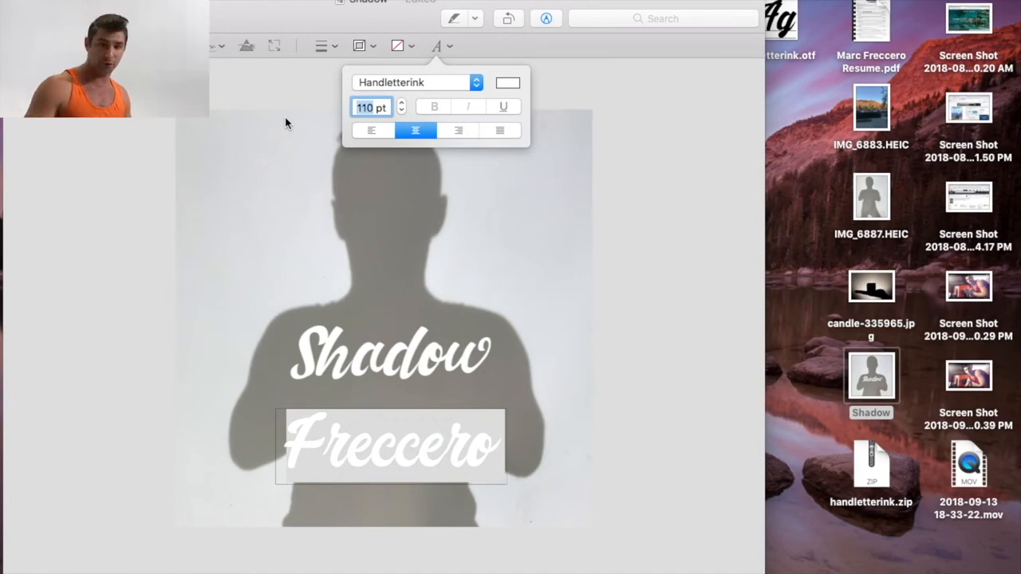
pyautogui.write('30')
pyautogui.press('Return')
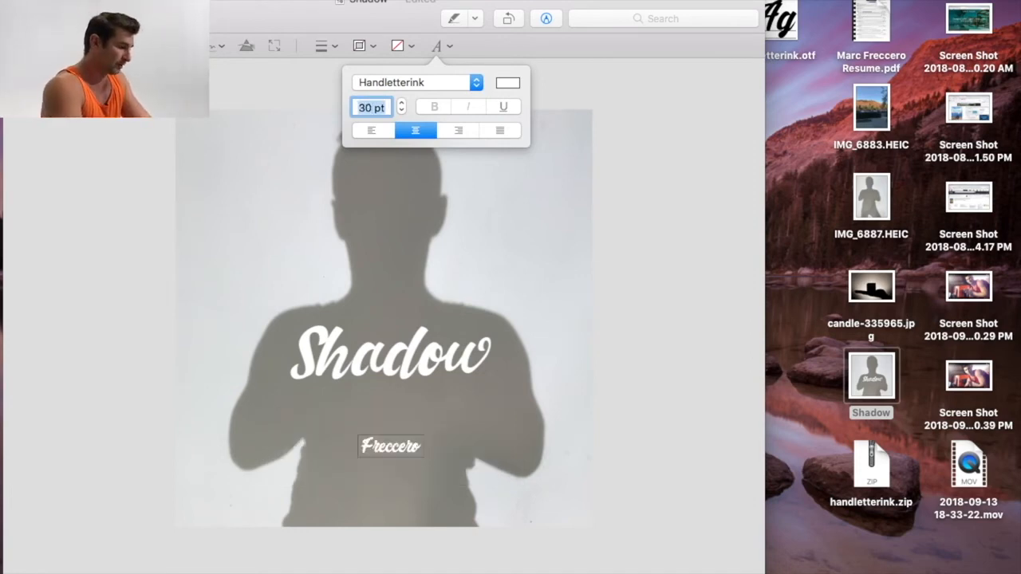
pyautogui.write('40')
pyautogui.press('Return')
pyautogui.write('50')
pyautogui.press('Return')
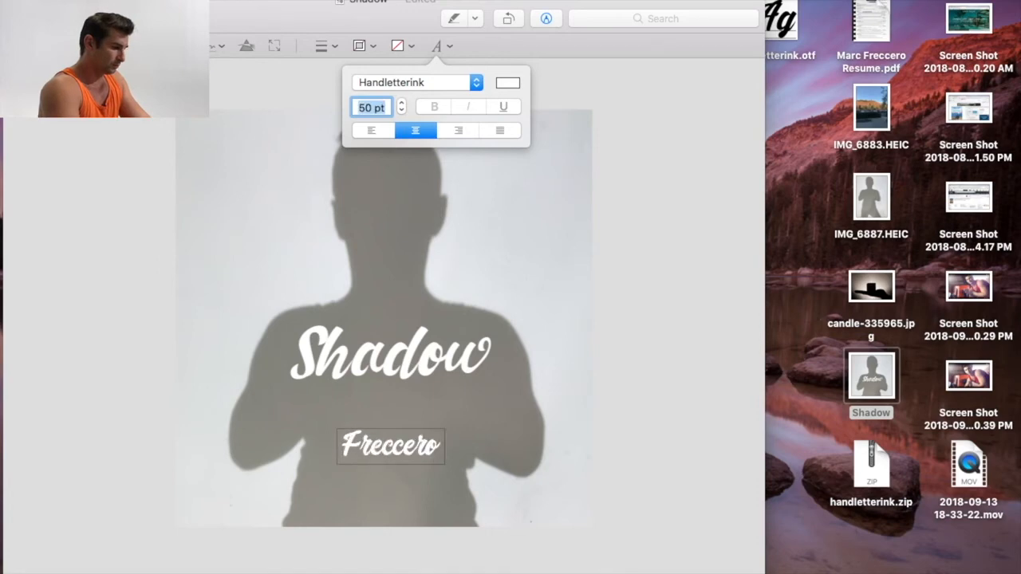
pyautogui.write('60')
pyautogui.press('Return')
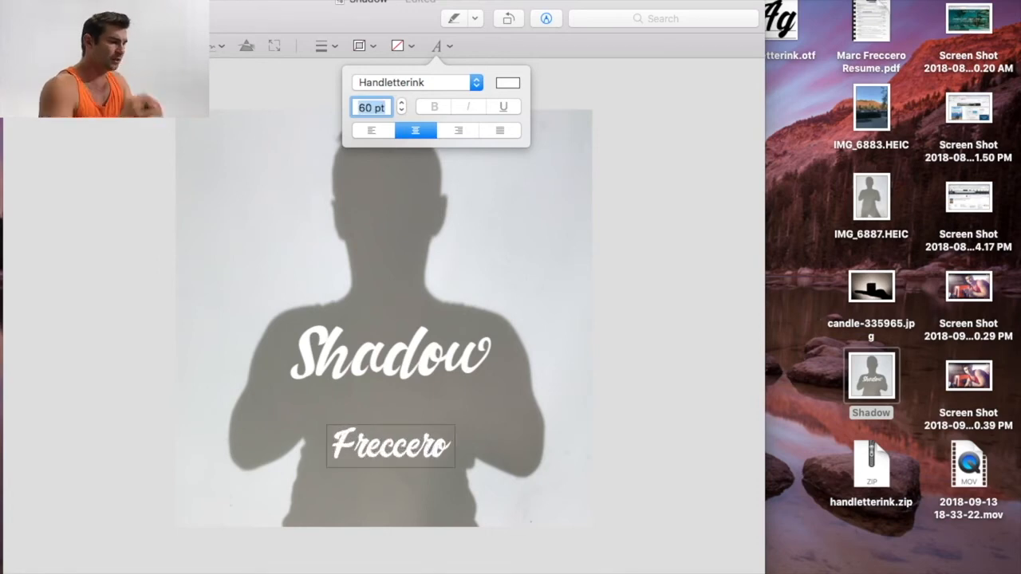
pyautogui.click(534, 412)
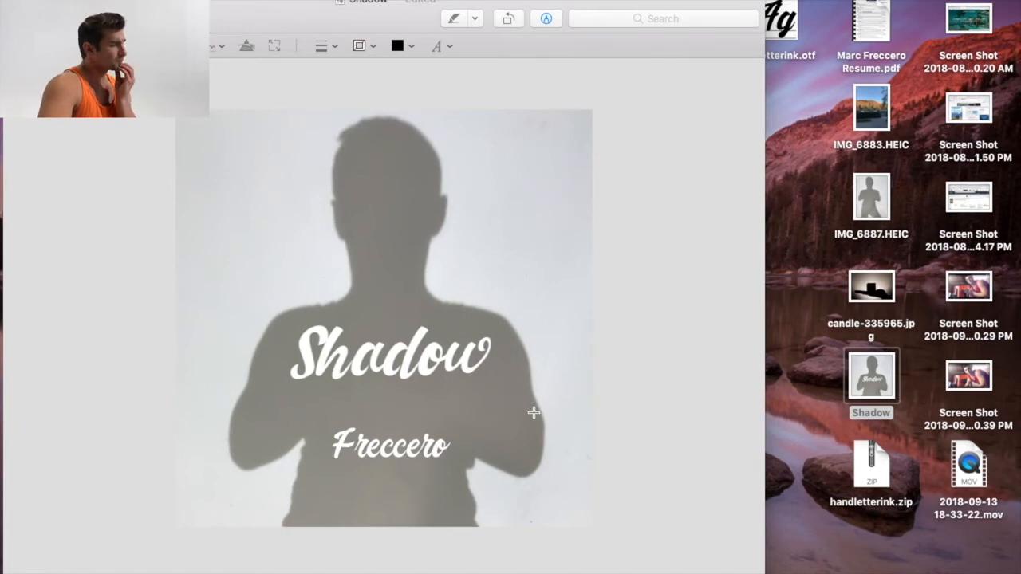
# Step: Try the artist surname in the artwork's lower-right corner and move it back to directly beneath the Shadow title
pyautogui.moveTo(409, 455); pyautogui.dragTo(553, 523)
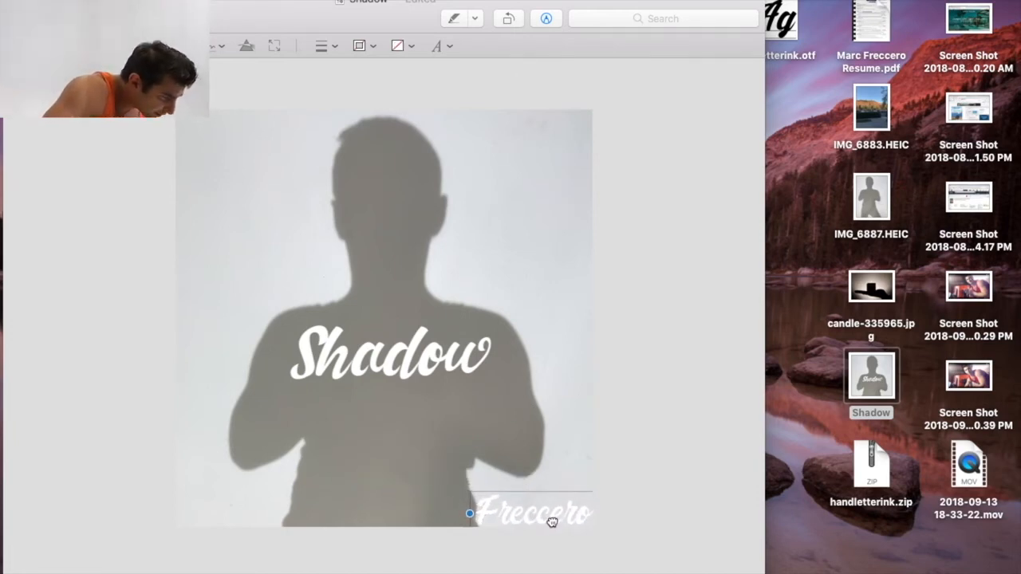
pyautogui.click(569, 453)
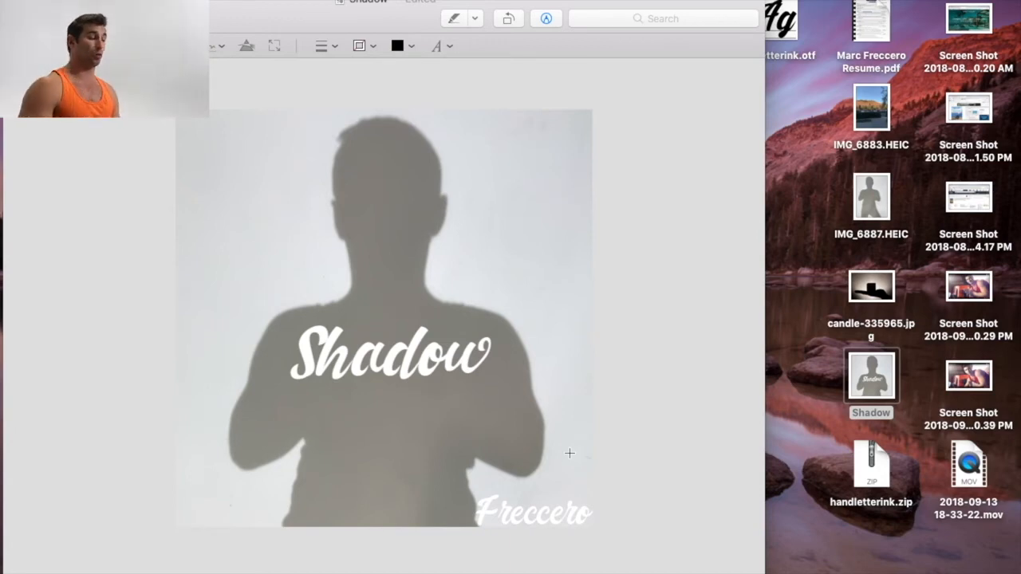
pyautogui.moveTo(519, 519); pyautogui.dragTo(379, 416)
pyautogui.click(506, 413)
# Step: Set the artist surname text's font size to 40 pt and deselect it
pyautogui.doubleClick(409, 412)
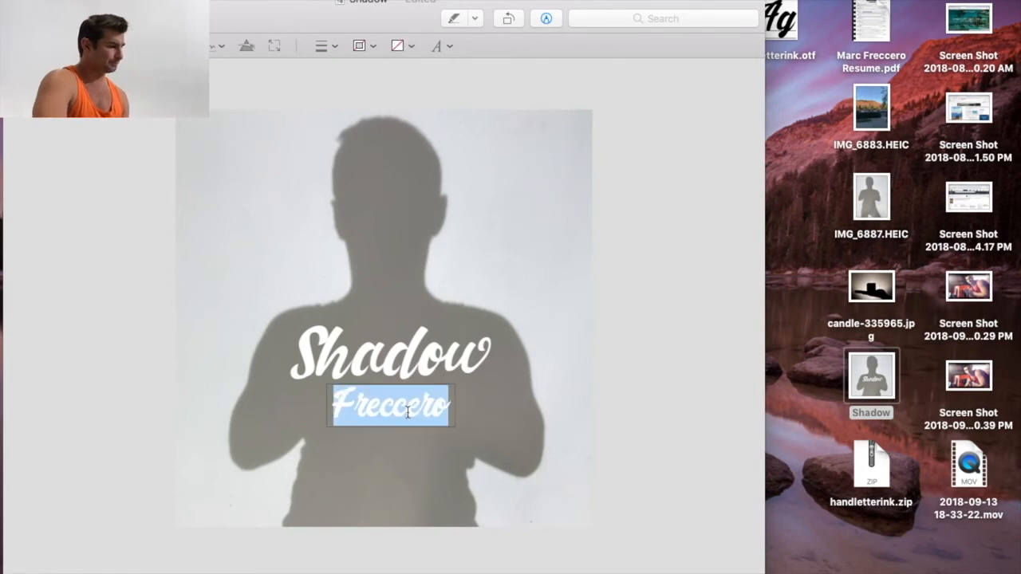
pyautogui.click(440, 46)
pyautogui.doubleClick(372, 107)
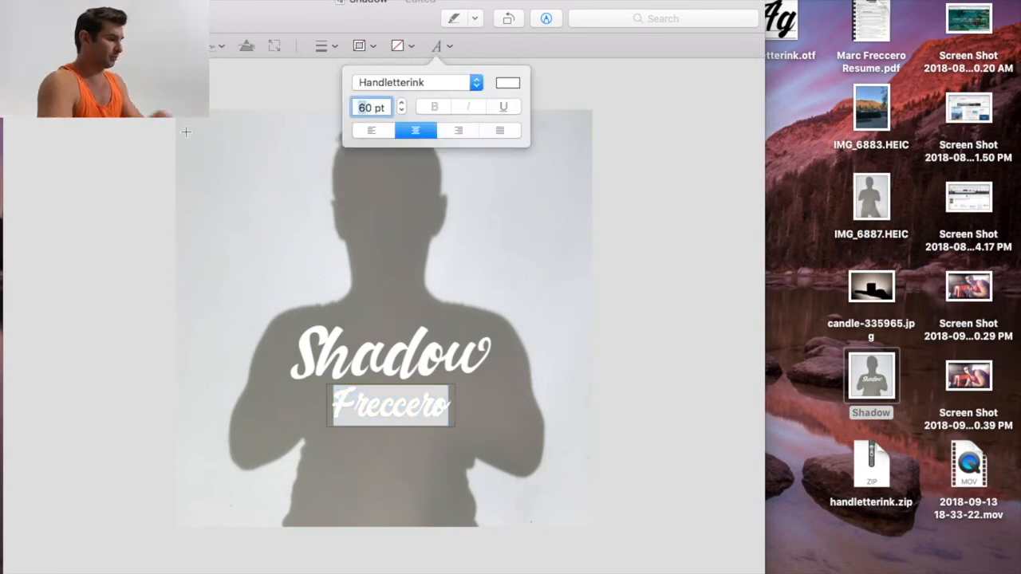
pyautogui.write('40')
pyautogui.press('Return')
pyautogui.click(112, 411)
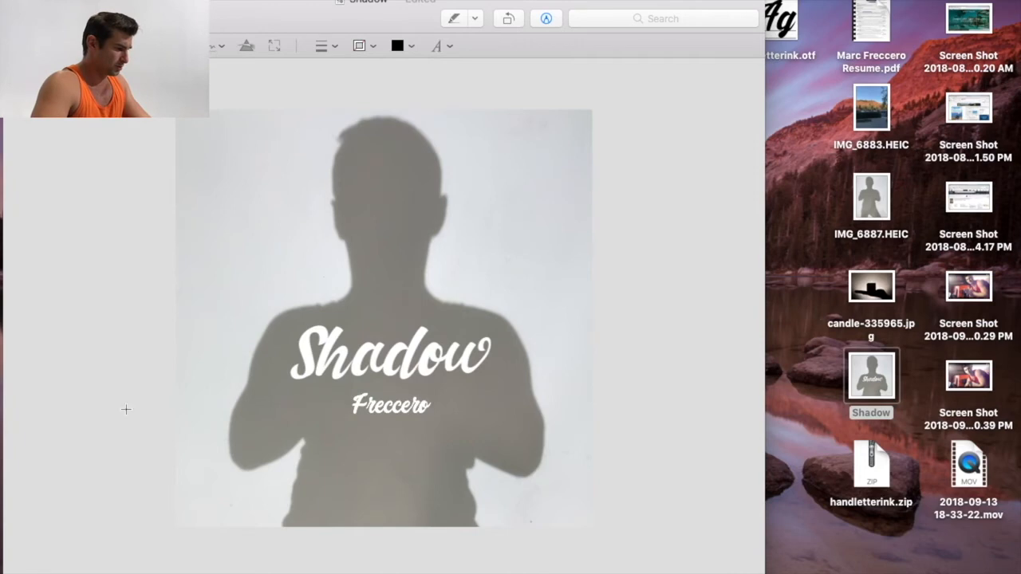
# Step: Try the artist surname in the lower-right corner of the artwork
pyautogui.moveTo(391, 423); pyautogui.dragTo(571, 521)
pyautogui.click(405, 473)
pyautogui.click(575, 478)
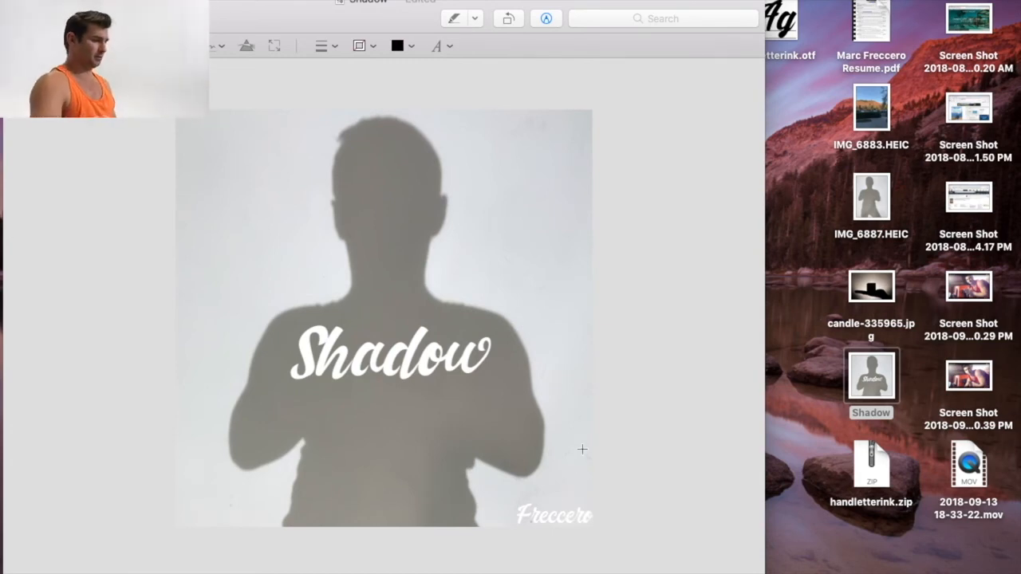
# Step: Lower and raise the display brightness to check how well the artwork's text reads
pyautogui.press('F2')
pyautogui.press('F1')
pyautogui.press('F1')
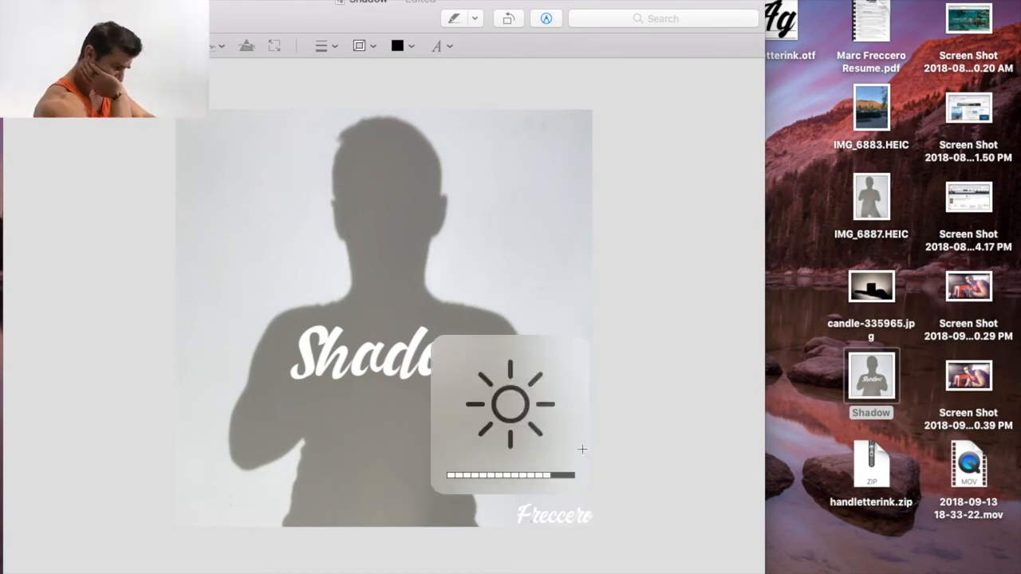
pyautogui.press('F1')
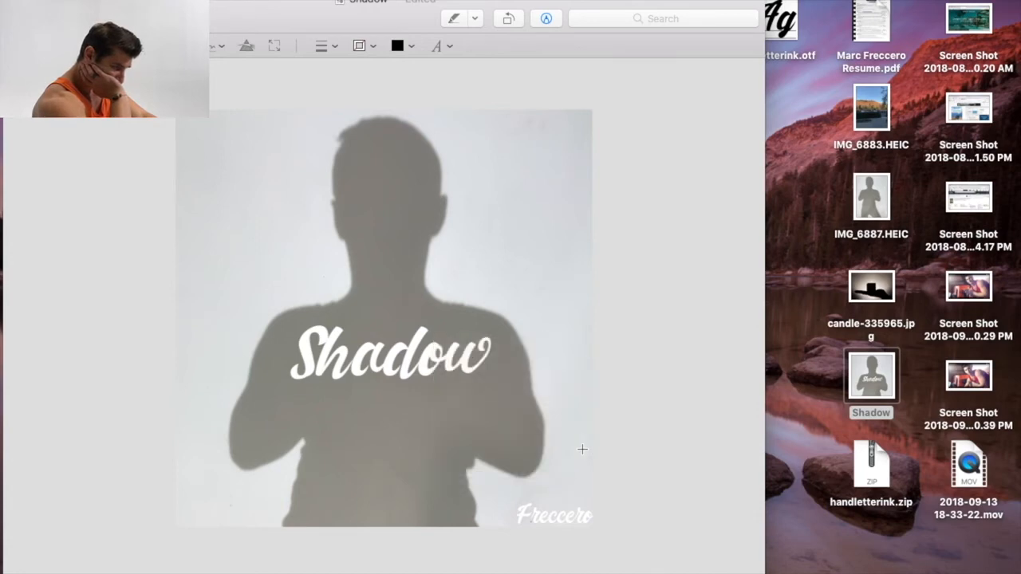
pyautogui.press('F2')
pyautogui.press('F2')
pyautogui.press('F2')
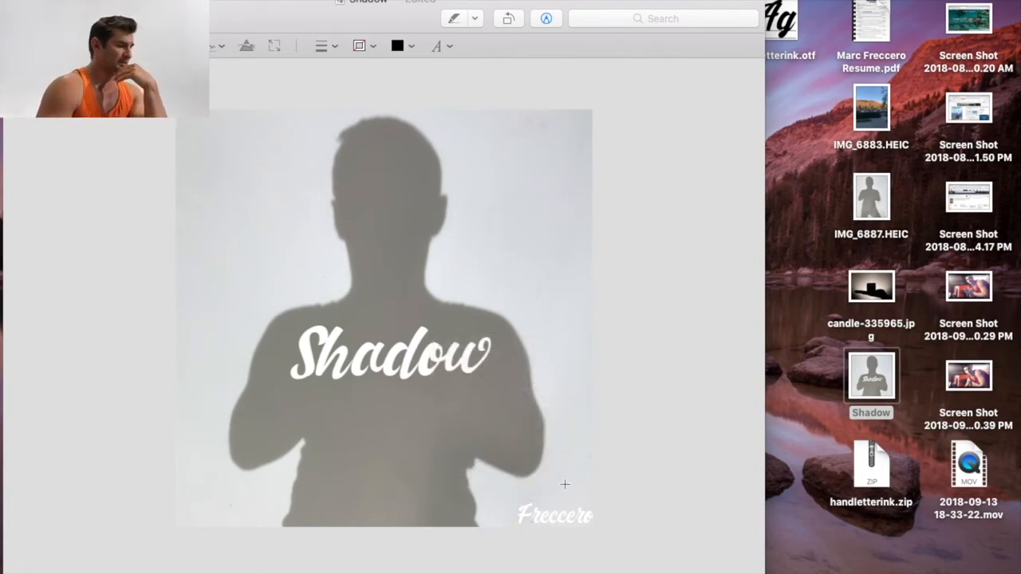
# Step: Move the artist surname to the bottom edge of the silhouette's torso, centred beneath the Shadow title
pyautogui.moveTo(555, 514); pyautogui.dragTo(394, 505)
pyautogui.click(468, 448)
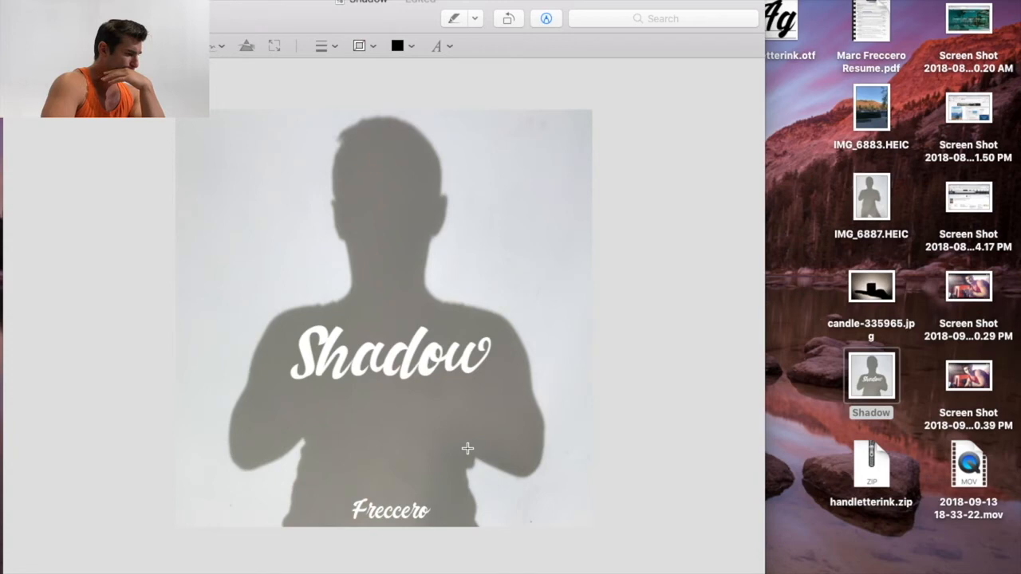
pyautogui.moveTo(409, 513); pyautogui.dragTo(408, 516)
pyautogui.click(450, 478)
# Step: Move the Shadow title slightly lower on the silhouette's chest and deselect it
pyautogui.moveTo(428, 372); pyautogui.dragTo(424, 389)
pyautogui.click(502, 439)
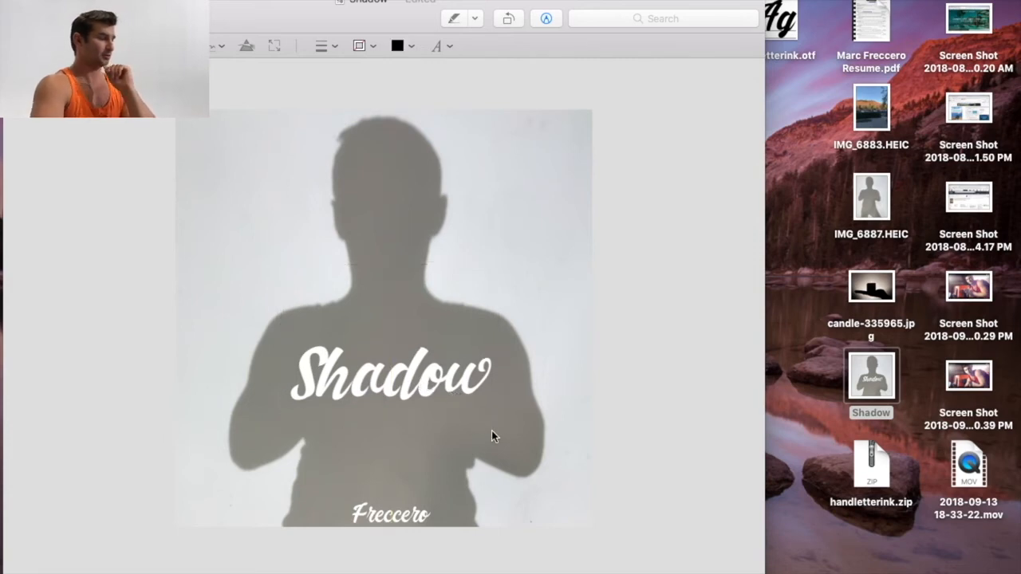
pyautogui.moveTo(457, 384); pyautogui.dragTo(457, 389)
pyautogui.click(604, 381)
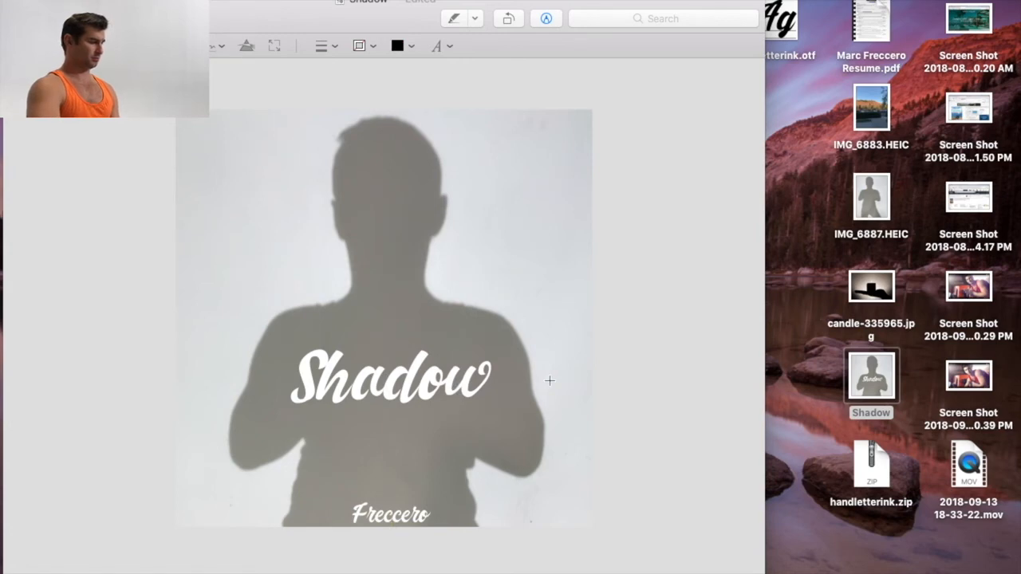
# Step: Move the artist surname up to directly beneath the Shadow title and raise the title slightly
pyautogui.moveTo(393, 516); pyautogui.dragTo(394, 425)
pyautogui.click(530, 410)
pyautogui.moveTo(470, 390); pyautogui.dragTo(469, 382)
pyautogui.click(481, 416)
pyautogui.moveTo(409, 440); pyautogui.dragTo(414, 423)
pyautogui.click(520, 406)
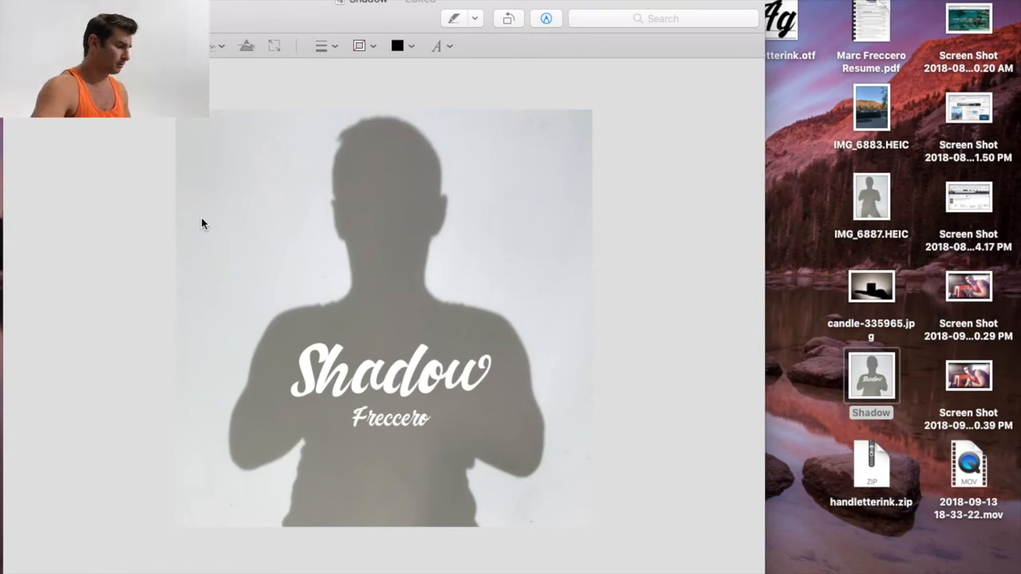
pyautogui.click(395, 361)
pyautogui.moveTo(409, 423); pyautogui.dragTo(409, 420)
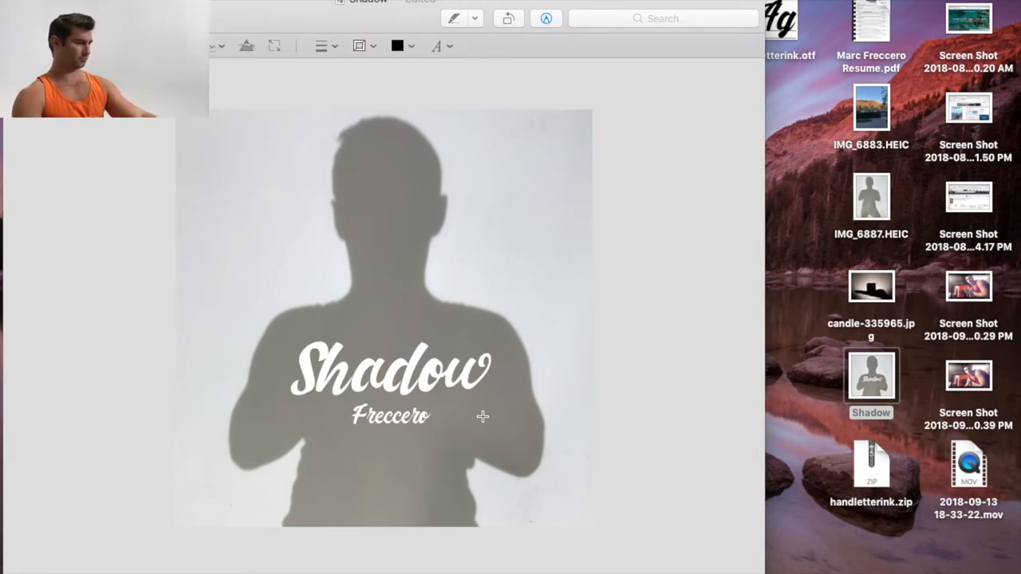
# Step: Check the artwork's legibility at different display brightness levels and at thumbnail size
pyautogui.press('XF86MonBrightnessDown')
pyautogui.press('XF86MonBrightnessDown')
pyautogui.press('XF86MonBrightnessDown')
pyautogui.press('XF86MonBrightnessUp')
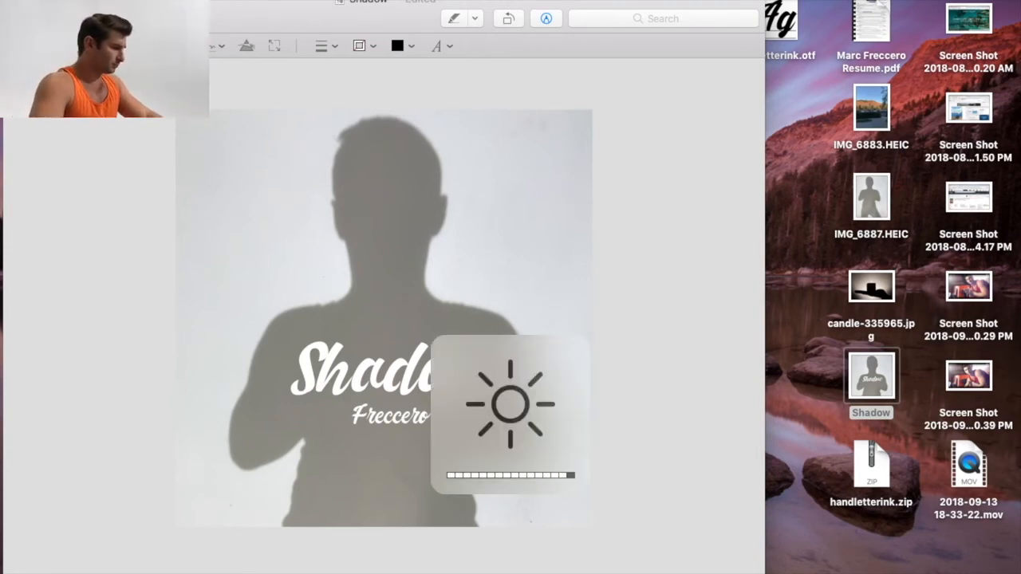
pyautogui.press('super+minus')
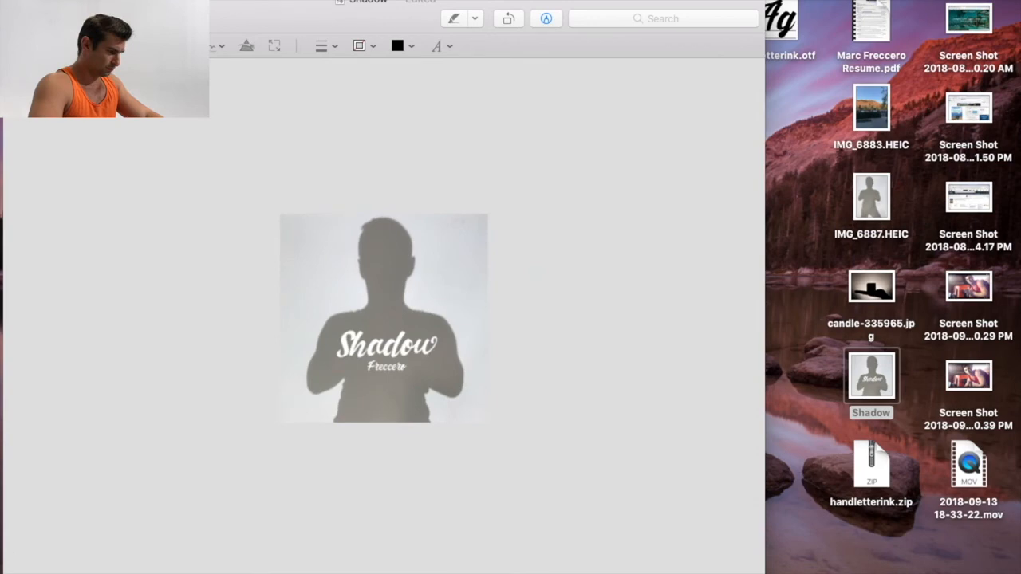
pyautogui.press('super+minus')
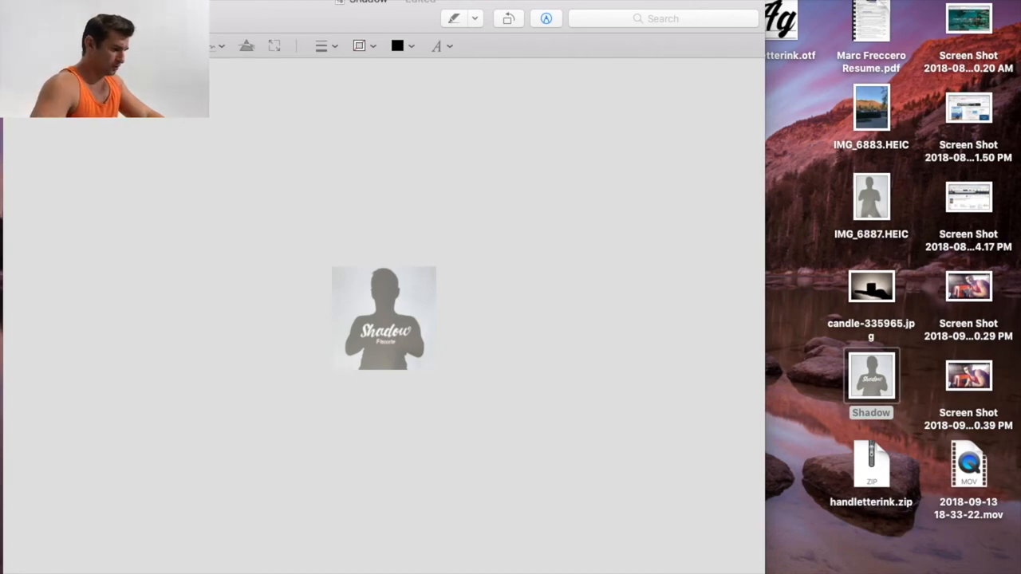
pyautogui.press('super+plus')
pyautogui.press('super+plus')
pyautogui.press('super+plus')
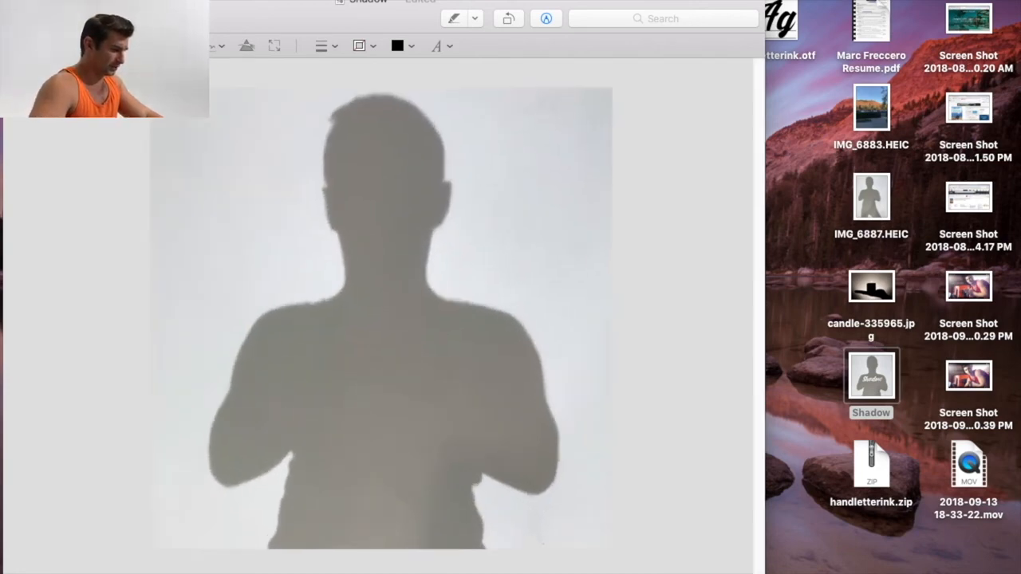
pyautogui.press('super+minus')
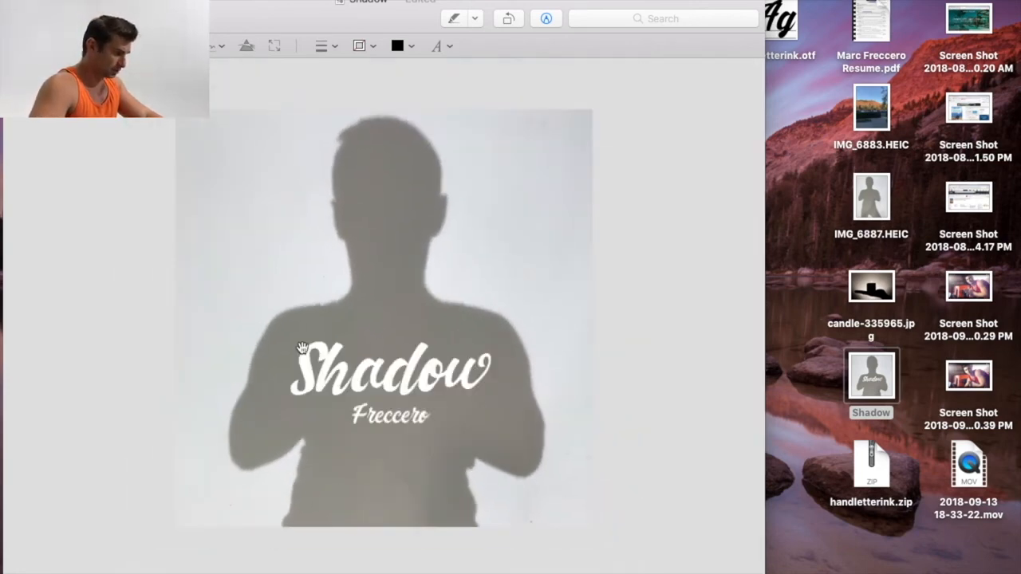
# Step: Move the artist surname down to the bottom centre of the silhouette's torso and deselect it
pyautogui.moveTo(415, 416); pyautogui.dragTo(415, 521)
pyautogui.click(128, 161)
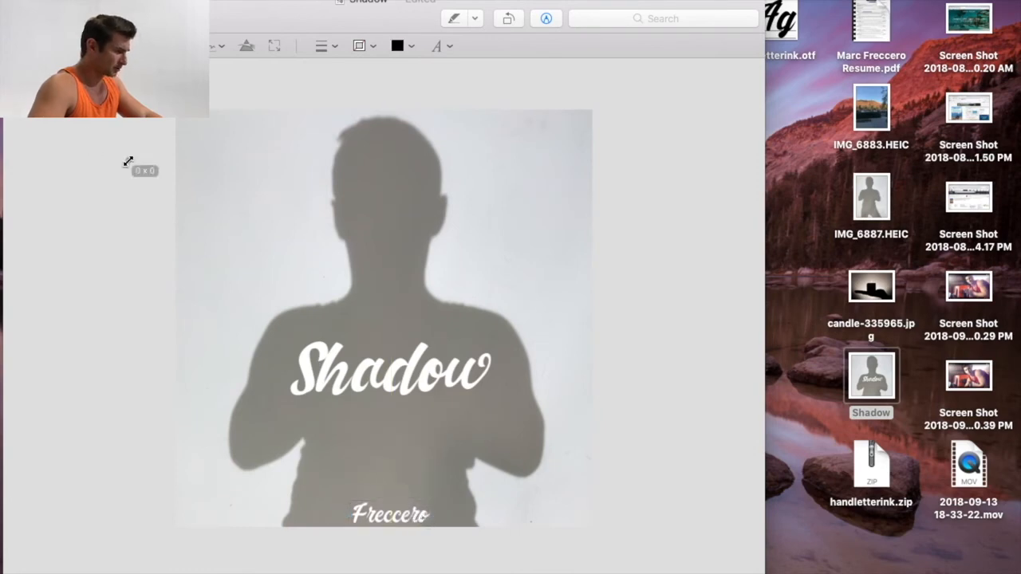
# Step: Undo the artist surname's move to the bottom of the torso, placing it back beneath the Shadow title
pyautogui.press('super+plus')
pyautogui.press('super+minus')
pyautogui.press('super+minus')
pyautogui.press('super+minus')
pyautogui.press('super+minus')
pyautogui.press('super+minus')
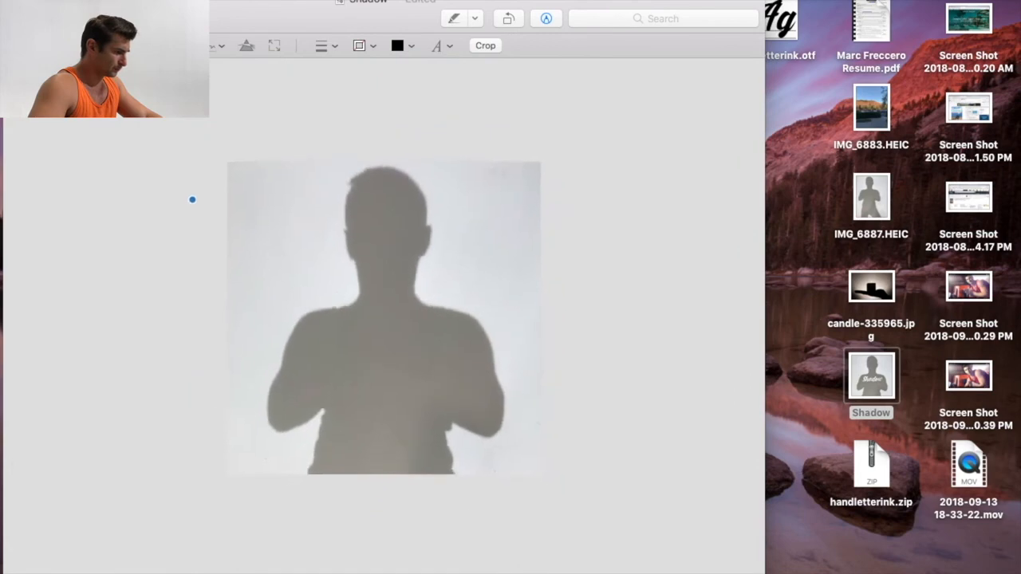
pyautogui.click(98, 217)
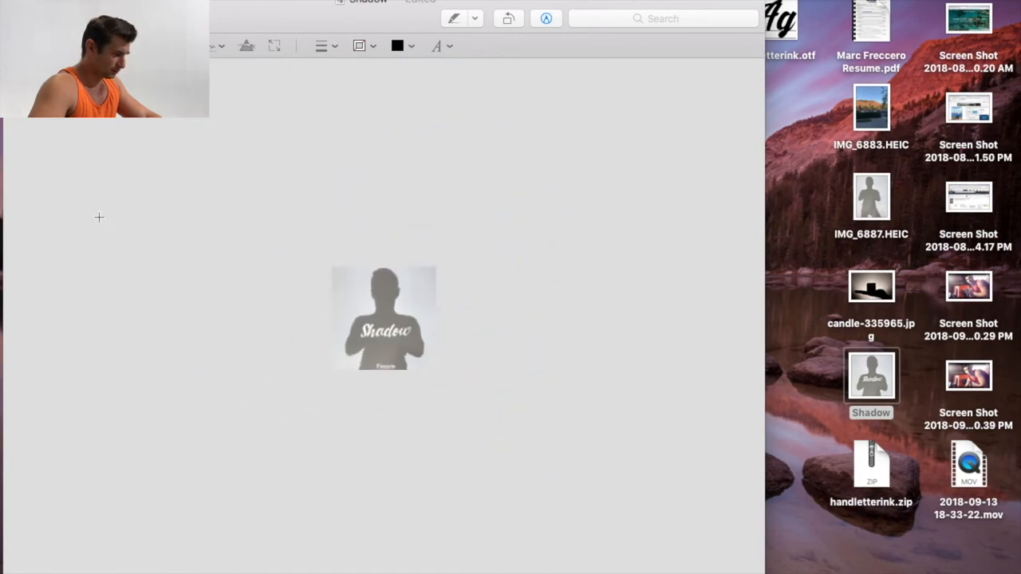
pyautogui.press('super+z')
pyautogui.click(137, 267)
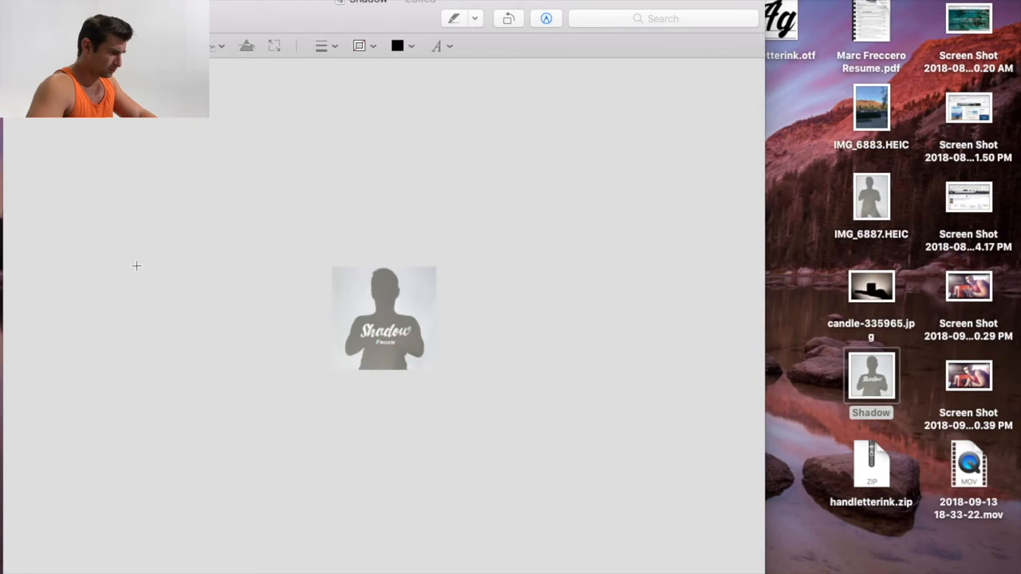
# Step: Quit Preview and reopen the Shadow artwork from the desktop
pyautogui.press('super+plus')
pyautogui.press('super+plus')
pyautogui.press('super+plus')
pyautogui.press('super+plus')
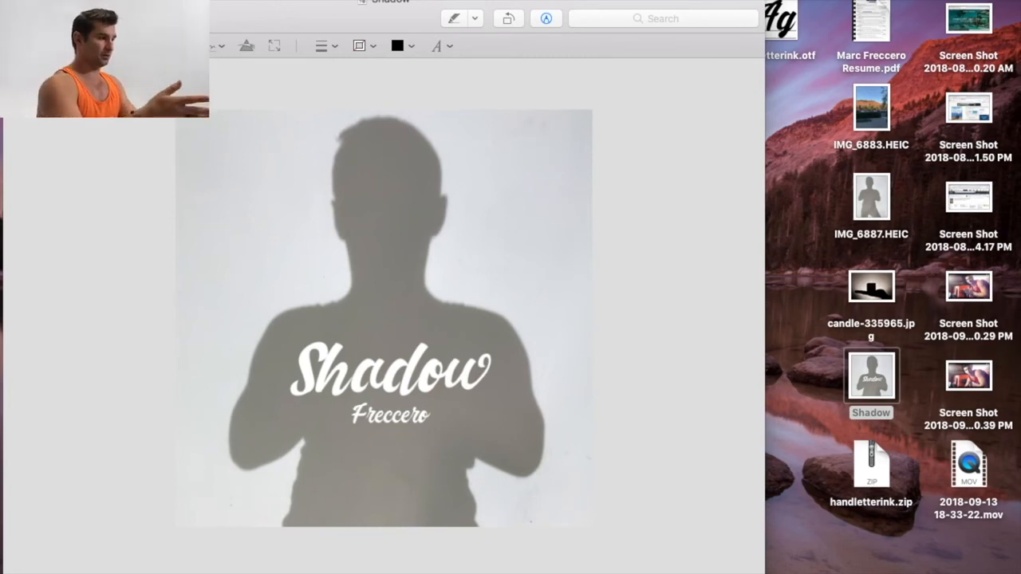
pyautogui.press('super+q')
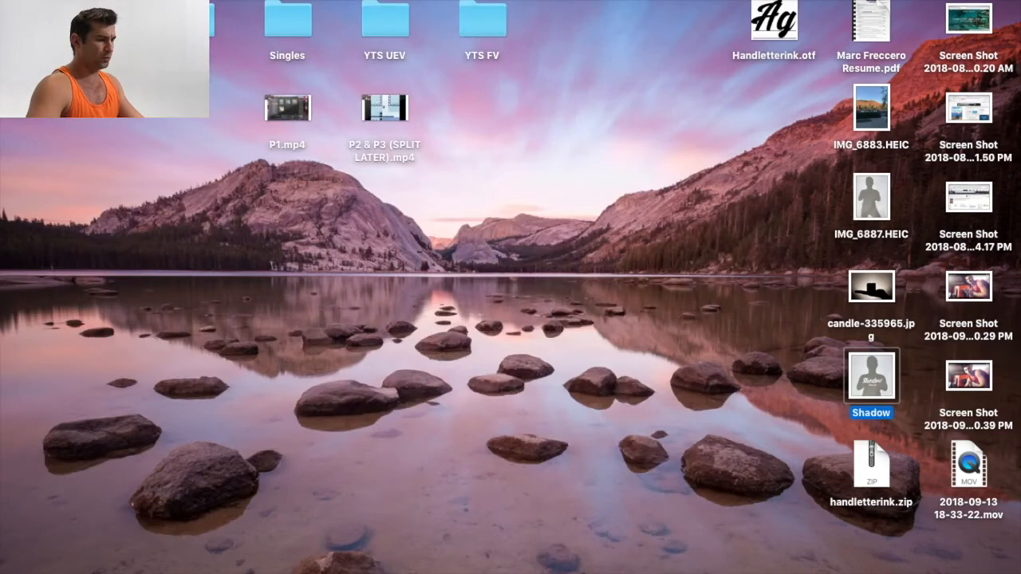
pyautogui.click(566, 239)
pyautogui.doubleClick(870, 369)
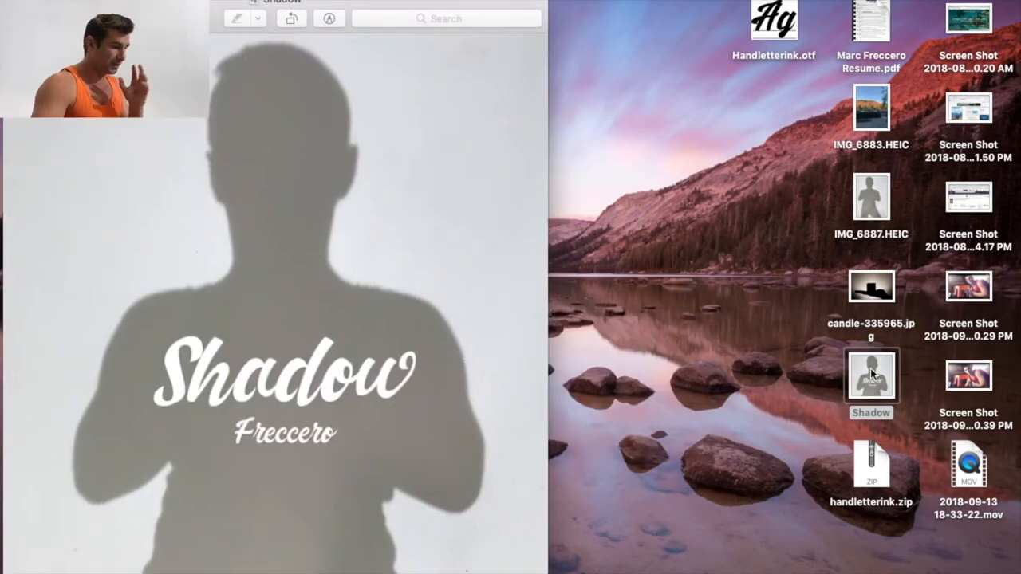
# Step: Try to select the Shadow title text on the reopened image
pyautogui.scroll(-3, 241, 268)
pyautogui.moveTo(204, 281); pyautogui.dragTo(258, 261)
pyautogui.moveTo(233, 363); pyautogui.dragTo(408, 231)
pyautogui.click(329, 358)
pyautogui.click(285, 380)
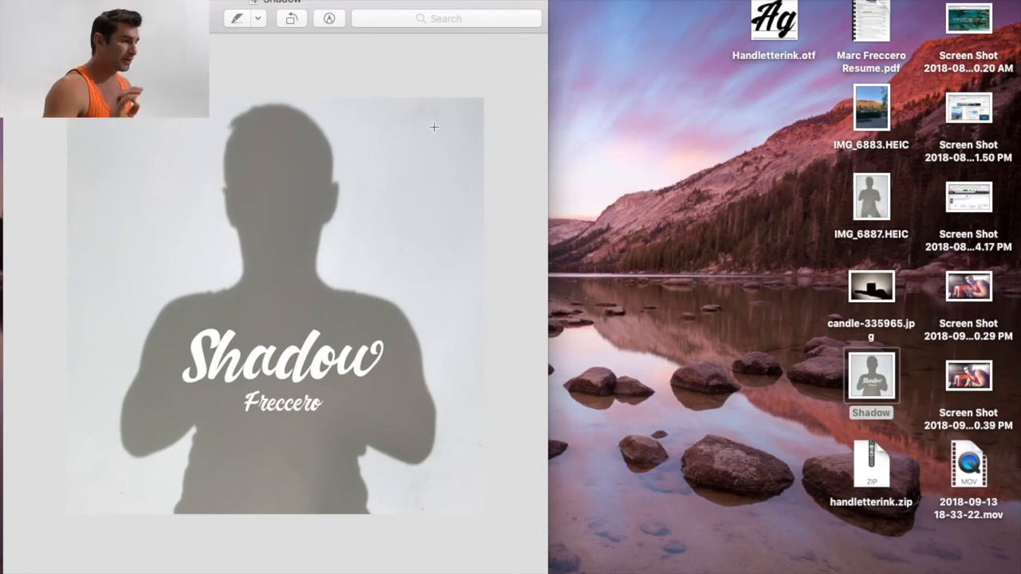
# Step: Open Adjust Color for the artwork and place its window beside the image
pyautogui.click(259, 1)
pyautogui.click(276, 34)
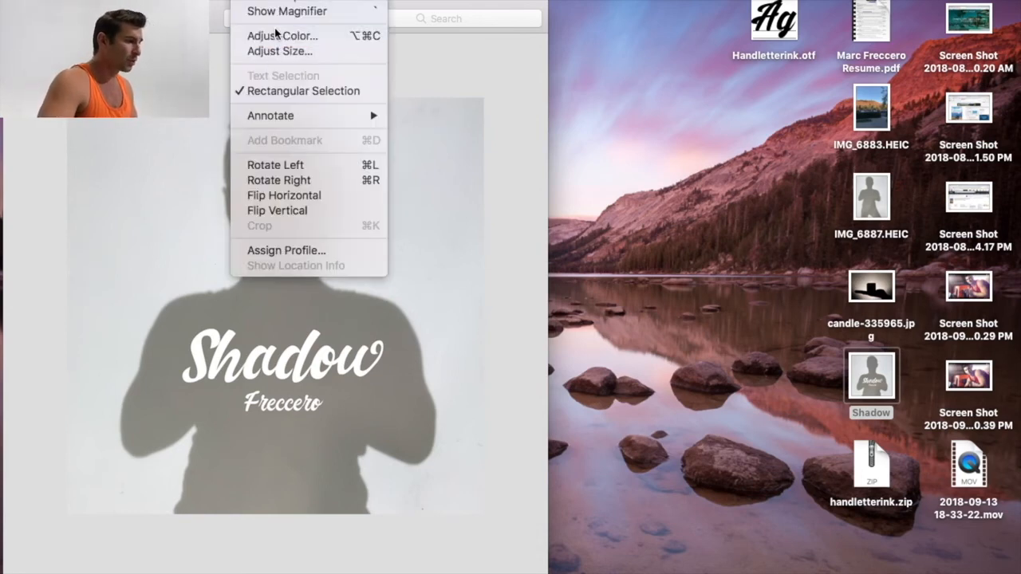
pyautogui.moveTo(919, 96); pyautogui.dragTo(750, 69)
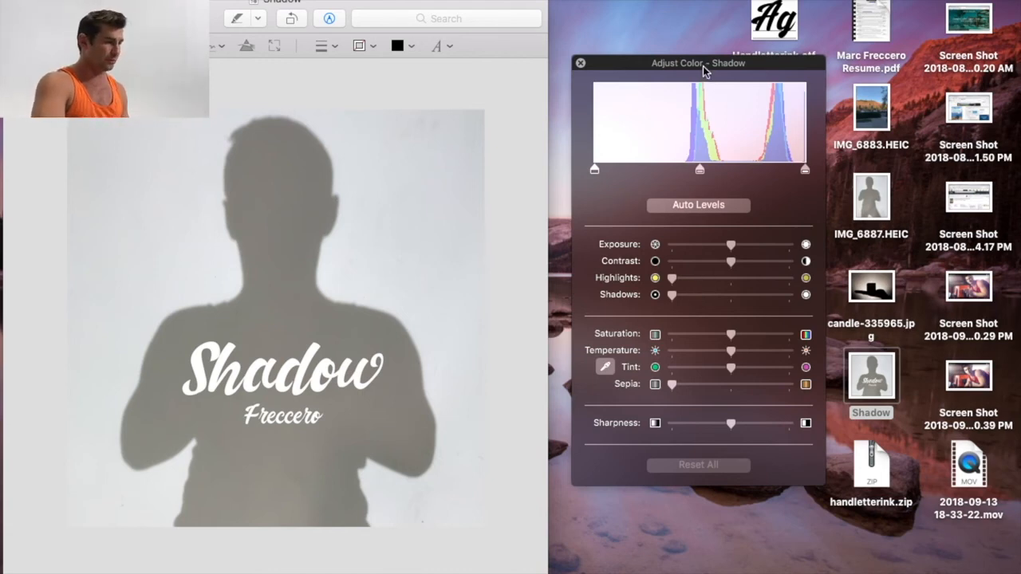
pyautogui.moveTo(703, 66); pyautogui.dragTo(728, 6)
# Step: Try a slightly higher exposure on the artwork and reset all color adjustments
pyautogui.moveTo(757, 187)
pyautogui.mouseDown()
pyautogui.moveTo(702, 188)
pyautogui.moveTo(779, 185)
pyautogui.moveTo(755, 193)
pyautogui.moveTo(771, 188)
pyautogui.mouseUp()
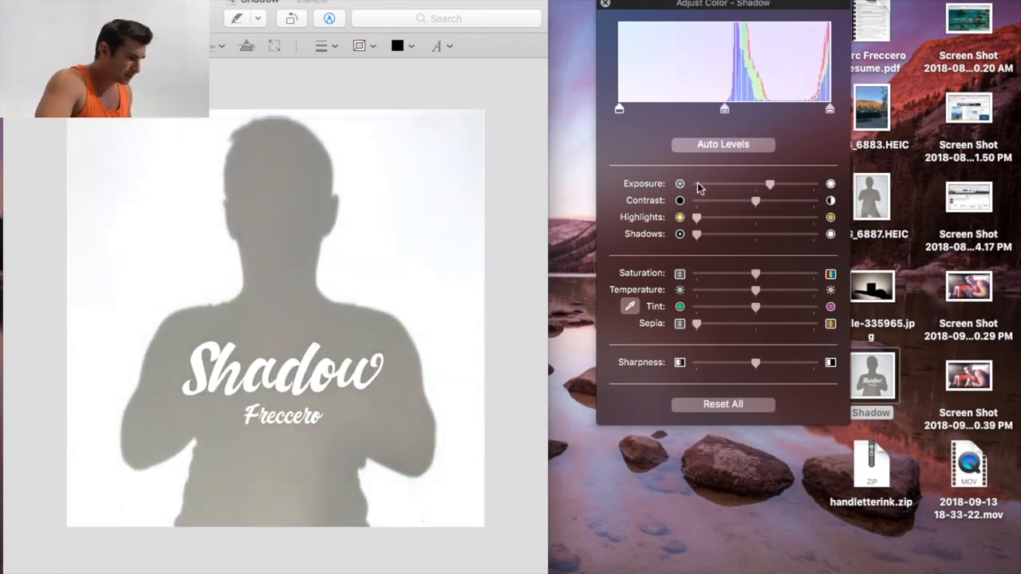
pyautogui.click(731, 403)
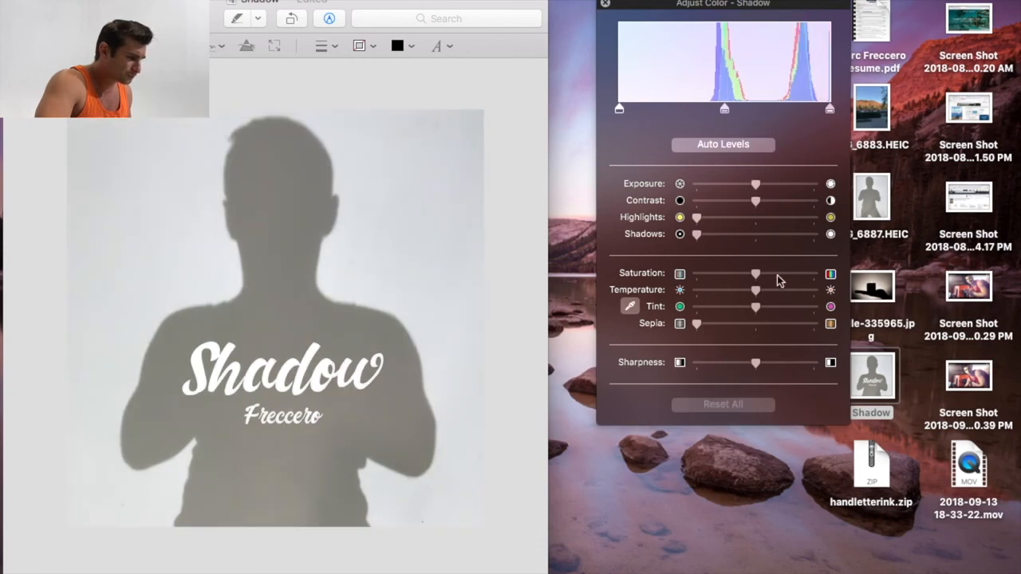
# Step: Raise the artwork's contrast strongly, reduce saturation, maximize highlights, lift shadows slightly and set sepia just past the midpoint
pyautogui.moveTo(723, 201); pyautogui.dragTo(795, 205)
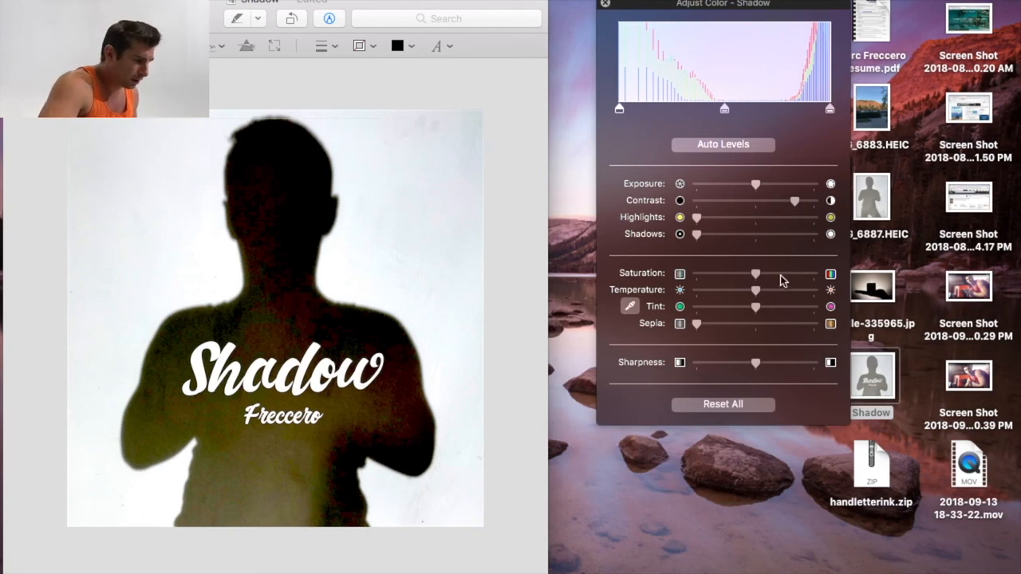
pyautogui.moveTo(756, 273); pyautogui.dragTo(719, 283)
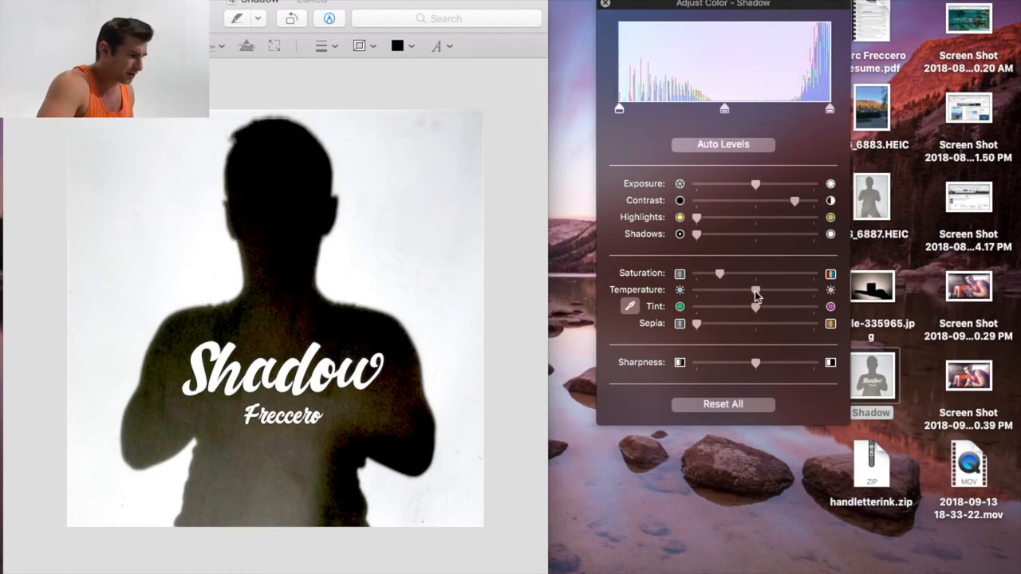
pyautogui.moveTo(770, 220); pyautogui.dragTo(822, 220)
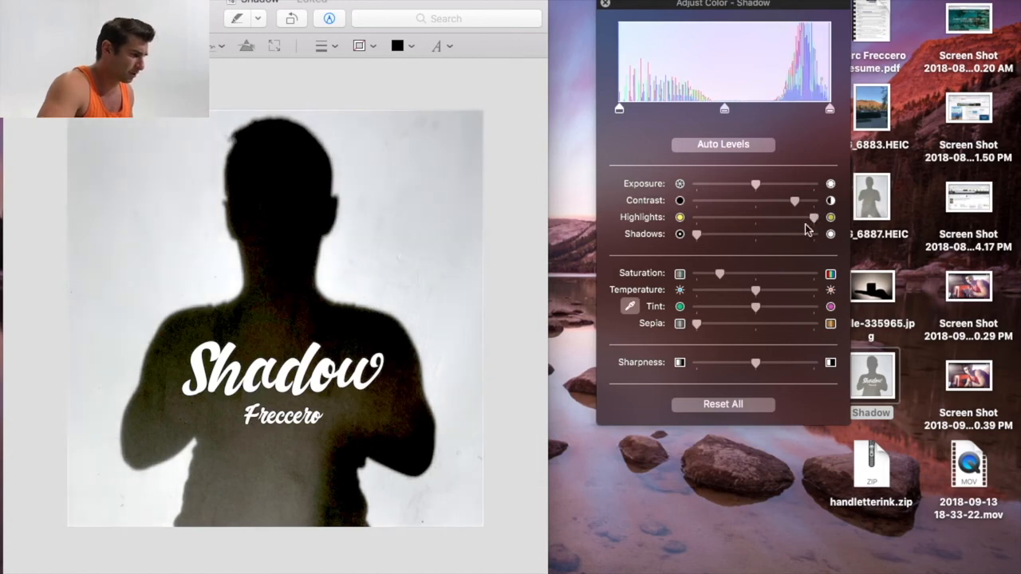
pyautogui.moveTo(697, 237)
pyautogui.mouseDown()
pyautogui.moveTo(756, 237)
pyautogui.moveTo(709, 248)
pyautogui.moveTo(822, 261)
pyautogui.moveTo(662, 282)
pyautogui.moveTo(713, 239)
pyautogui.moveTo(709, 247)
pyautogui.mouseUp()
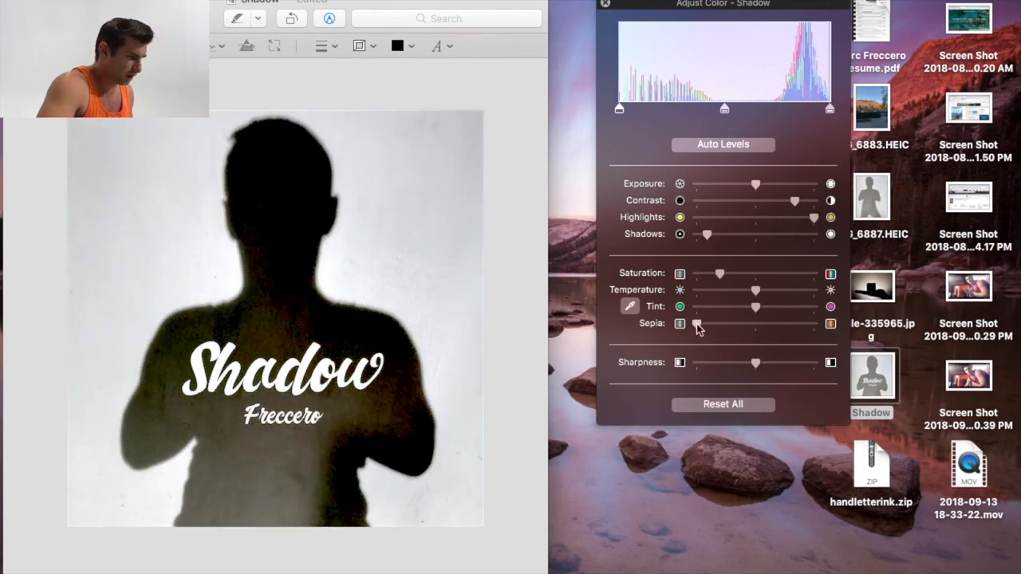
pyautogui.moveTo(698, 324); pyautogui.dragTo(770, 339)
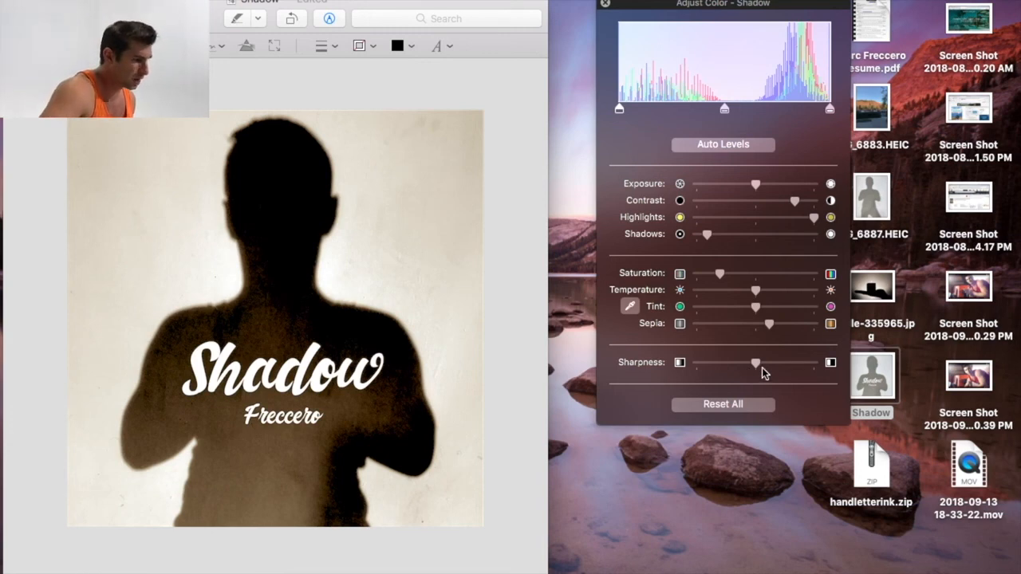
# Step: Compare maximum and minimum sharpness on the artwork and set sharpness slightly below the midpoint
pyautogui.moveTo(711, 372); pyautogui.dragTo(816, 363)
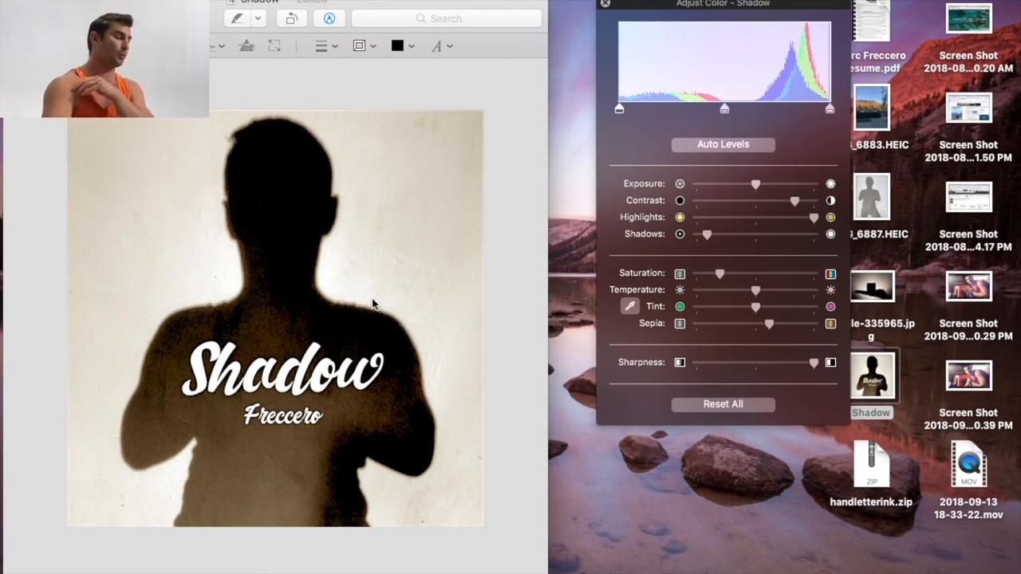
pyautogui.moveTo(814, 362); pyautogui.dragTo(649, 391)
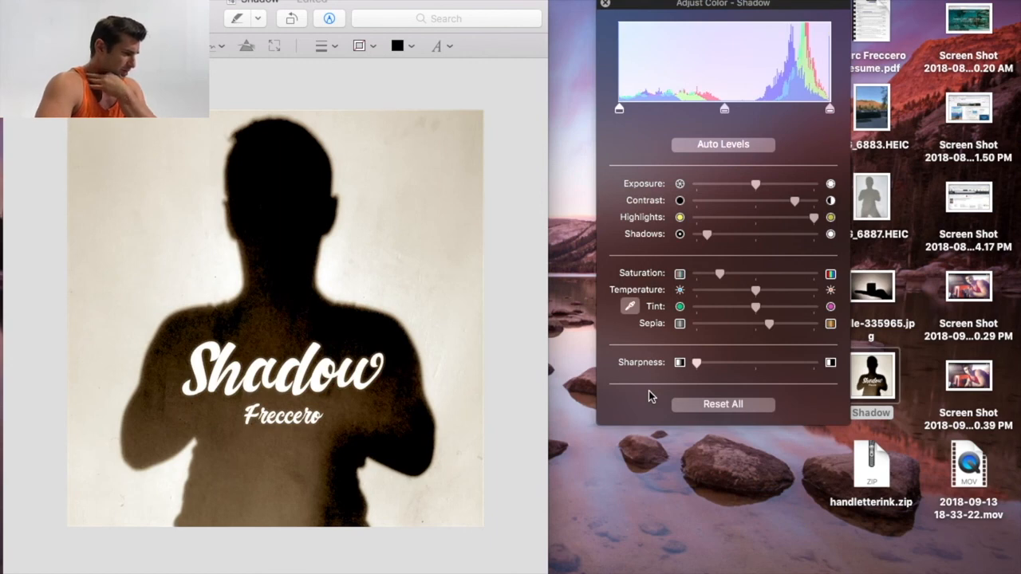
pyautogui.moveTo(697, 363); pyautogui.dragTo(684, 392)
pyautogui.moveTo(704, 391); pyautogui.dragTo(678, 393)
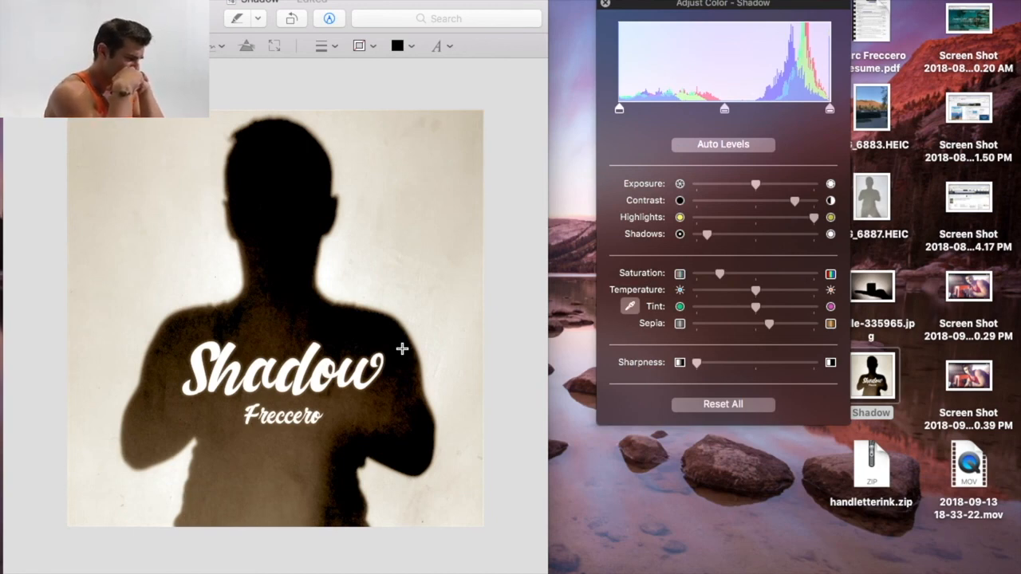
pyautogui.click(814, 364)
pyautogui.moveTo(813, 365); pyautogui.dragTo(729, 373)
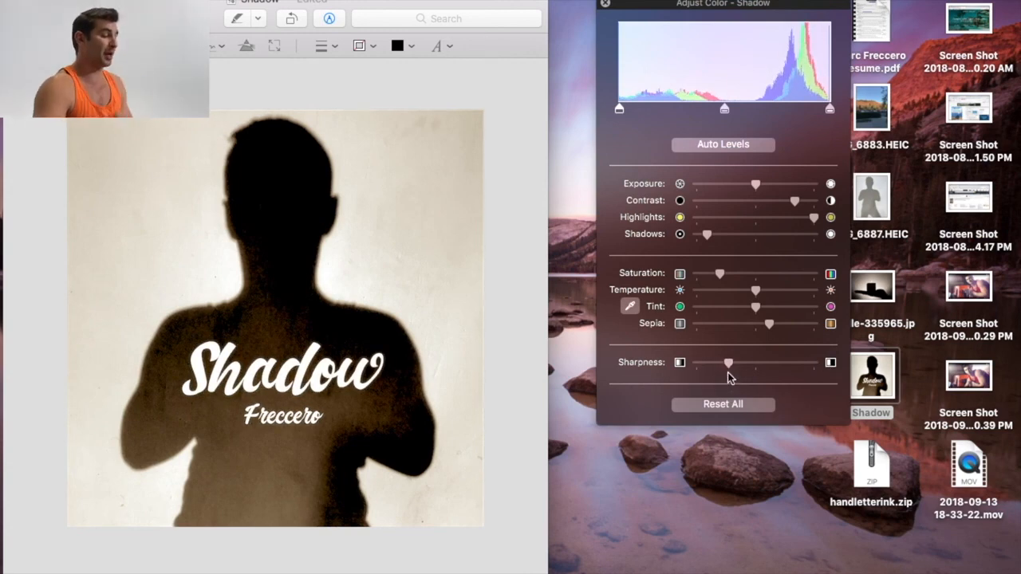
pyautogui.moveTo(728, 365)
pyautogui.mouseDown()
pyautogui.moveTo(814, 364)
pyautogui.moveTo(730, 369)
pyautogui.moveTo(675, 387)
pyautogui.moveTo(744, 364)
pyautogui.mouseUp()
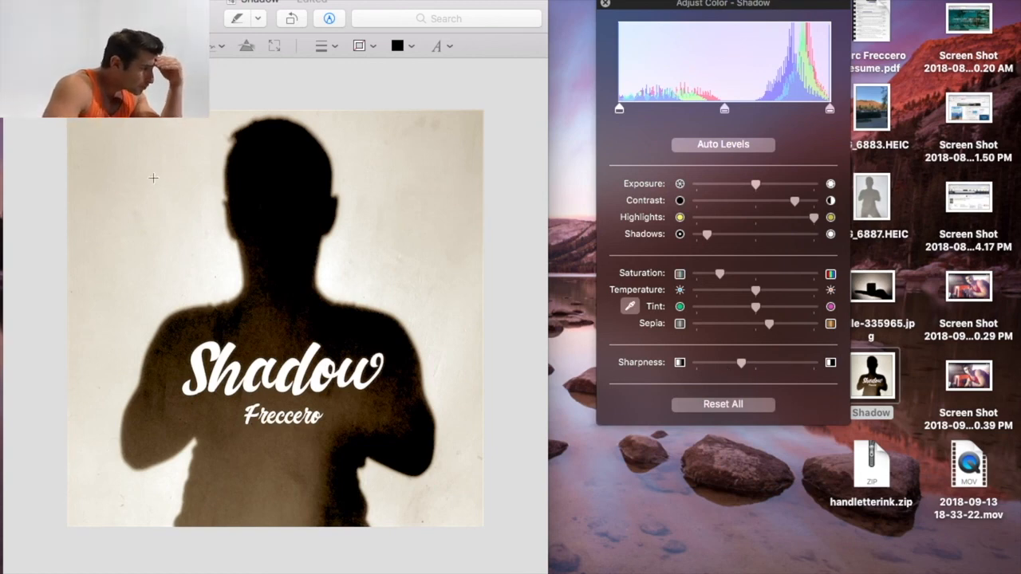
pyautogui.press('super+minus')
pyautogui.press('super+minus')
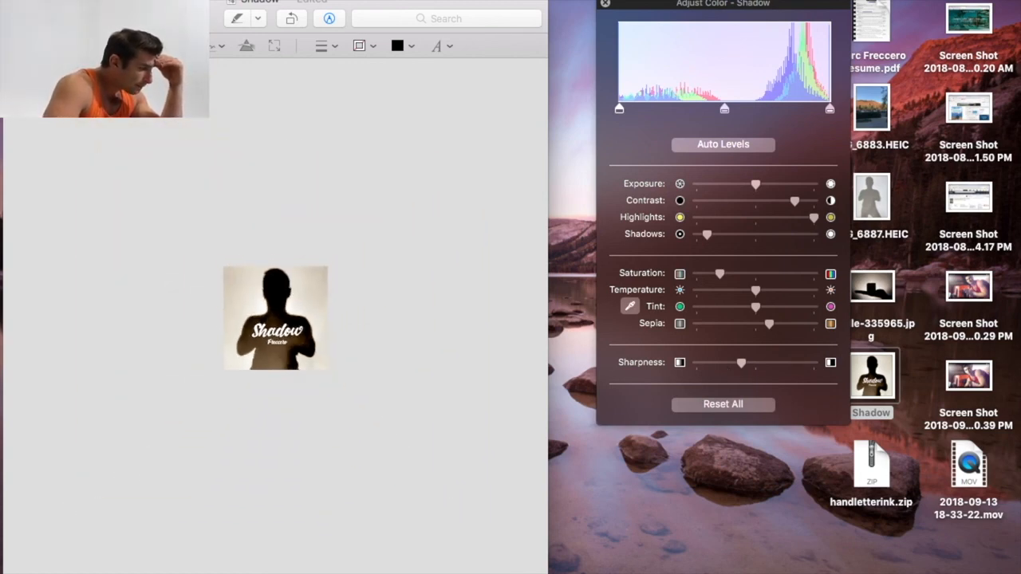
pyautogui.moveTo(744, 367); pyautogui.dragTo(726, 376)
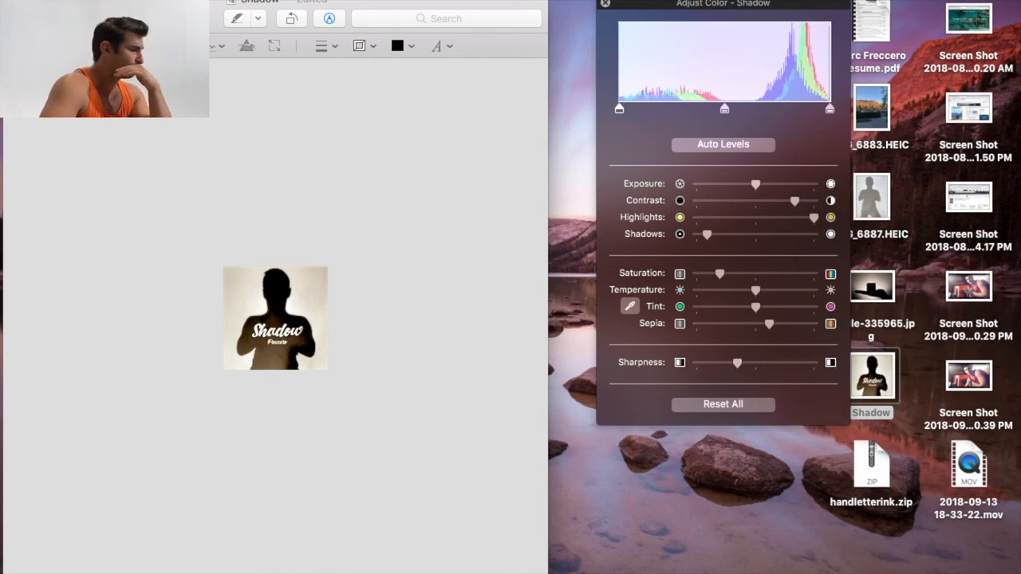
# Step: Save the color-adjusted artwork and quit Preview
pyautogui.press('super+plus')
pyautogui.press('super+plus')
pyautogui.press('super+plus')
pyautogui.press('super+plus')
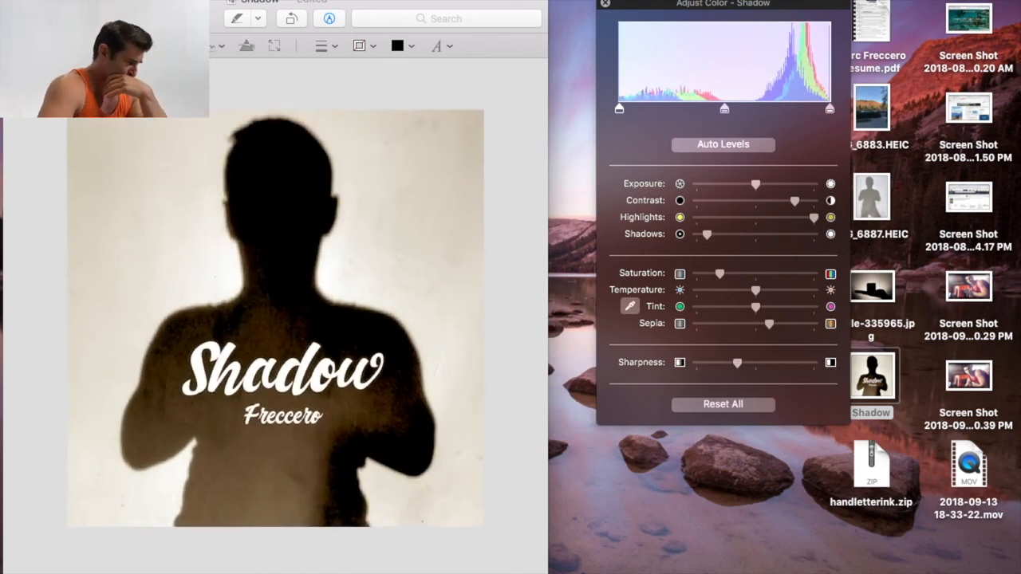
pyautogui.press('super+s')
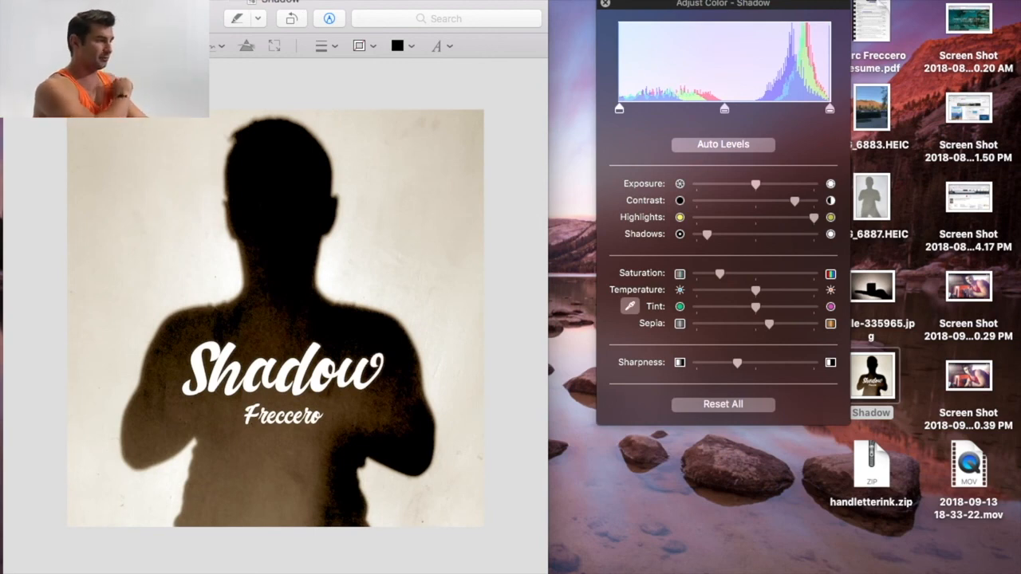
pyautogui.press('super+q')
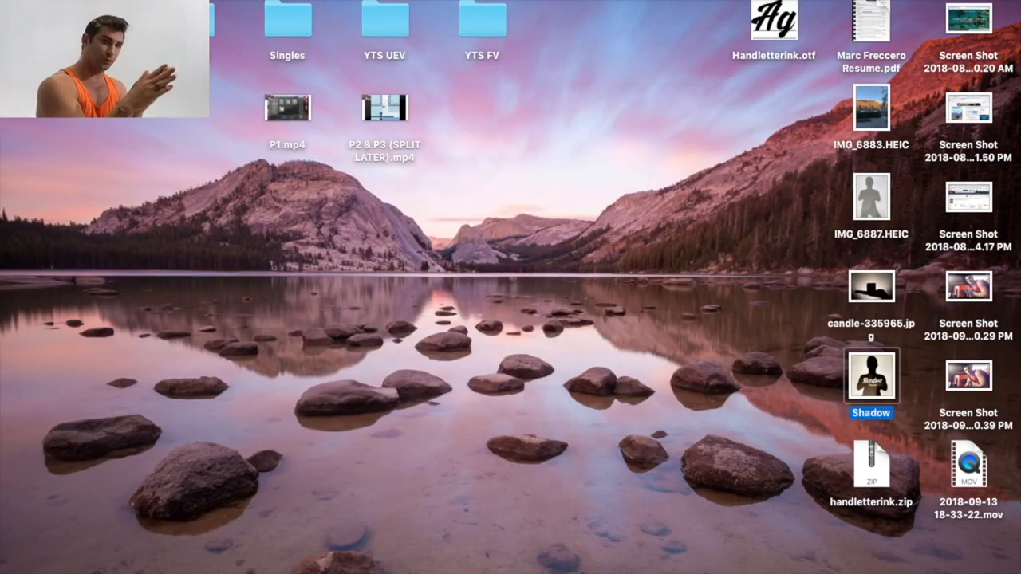
pyautogui.click(394, 199)
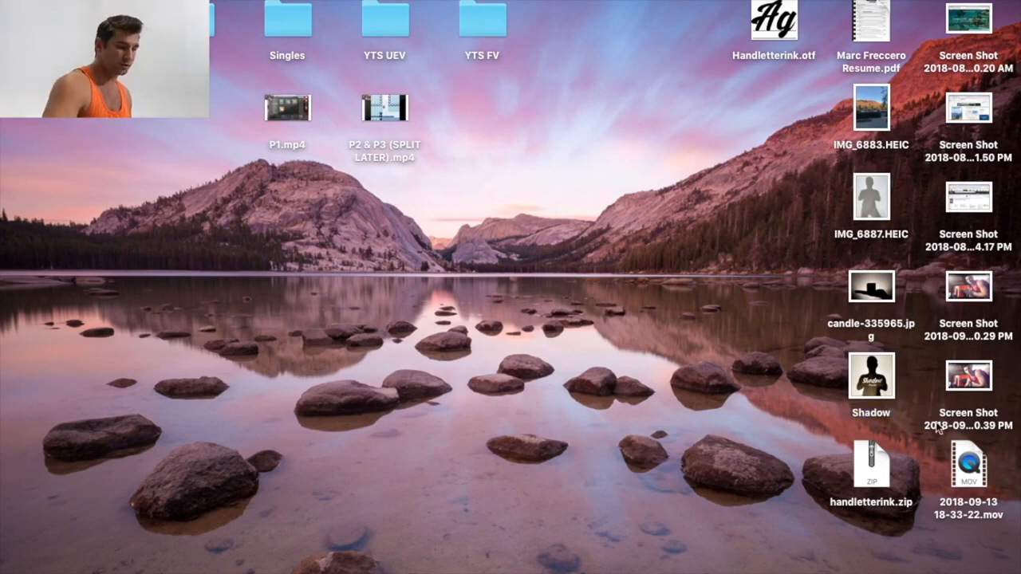
# Step: Reopen the saved Shadow artwork from the desktop and view its Adjust Color settings
pyautogui.click(888, 373)
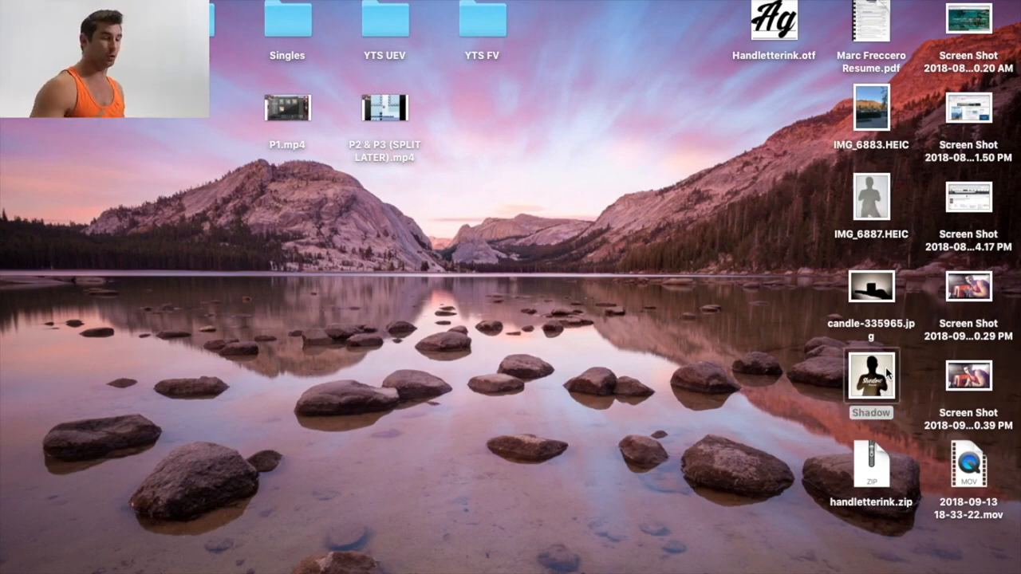
pyautogui.doubleClick(887, 373)
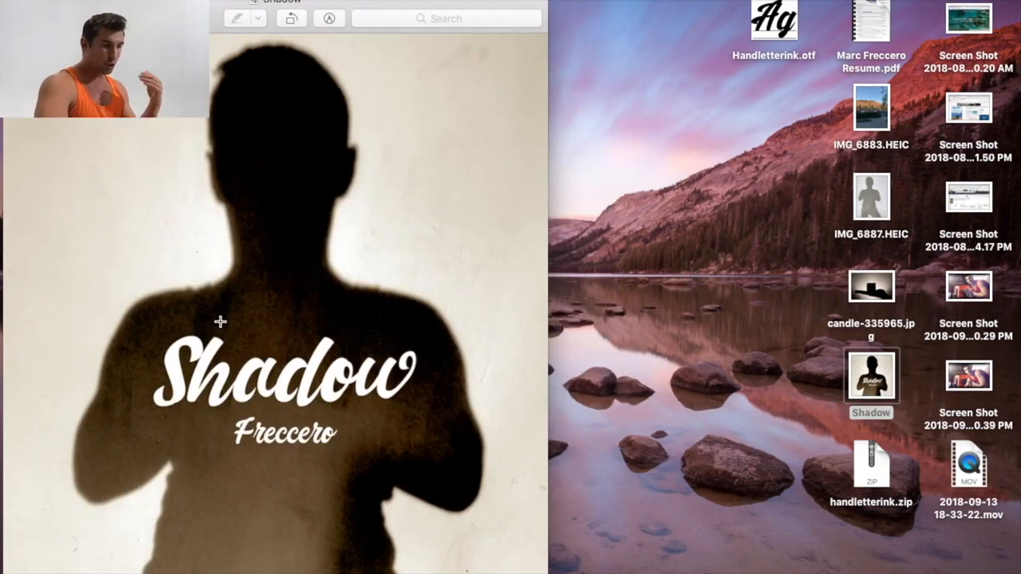
pyautogui.click(289, 1)
pyautogui.moveTo(251, 0)
pyautogui.click(252, 36)
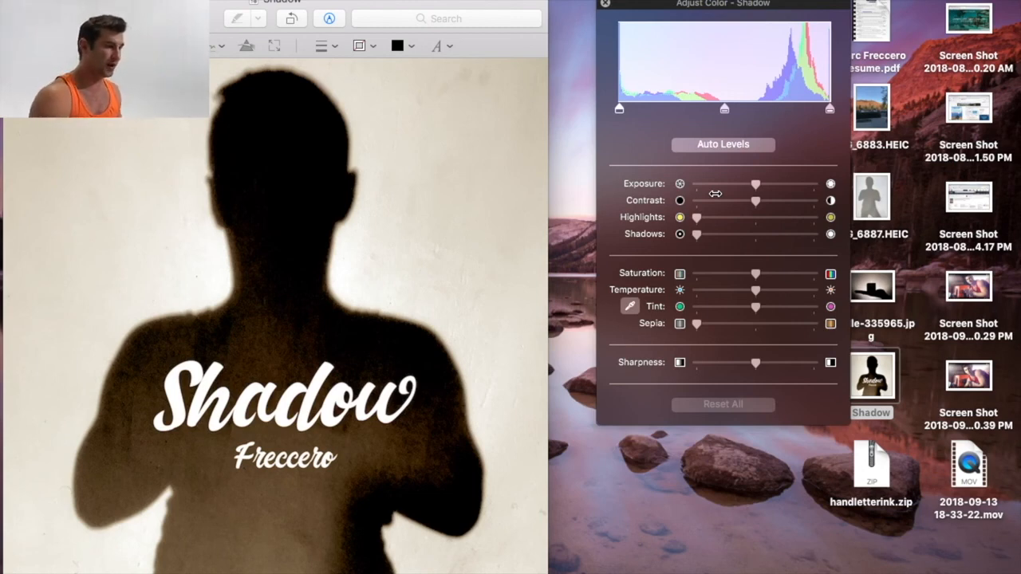
# Step: Quit Preview to dismiss the color adjustments and open the Shadow image again for viewing
pyautogui.press('super+q')
pyautogui.click(881, 385)
pyautogui.doubleClick(882, 385)
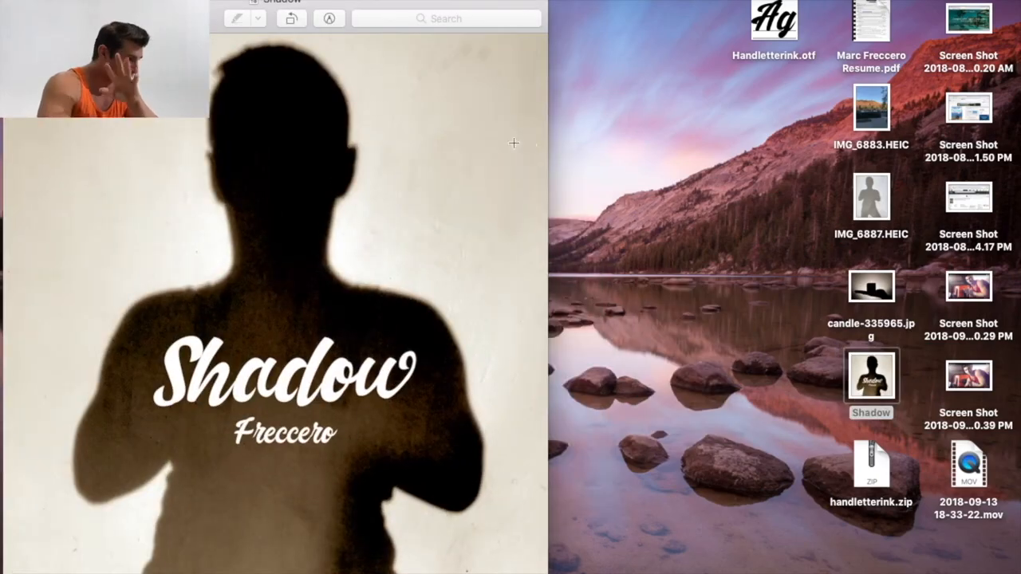